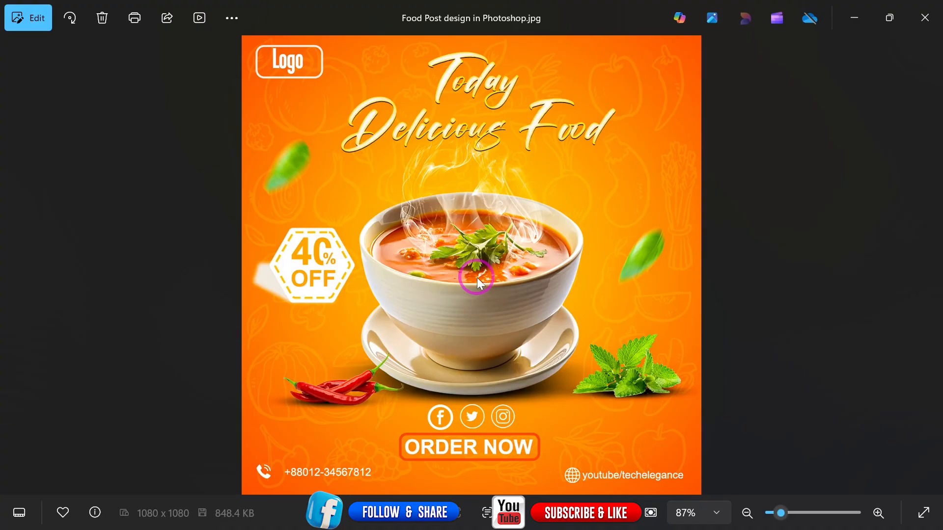
Examine the finished food post image up close, including the heading, soup bowl and discount badge
scroll(476, 278, "up", 4)
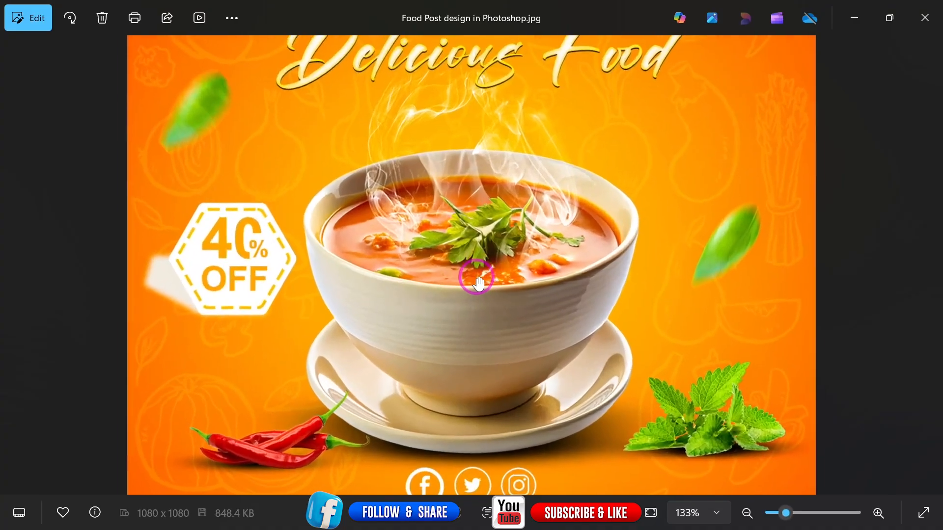
left_click_drag(511, 273, 503, 381)
scroll(492, 316, "down", 4)
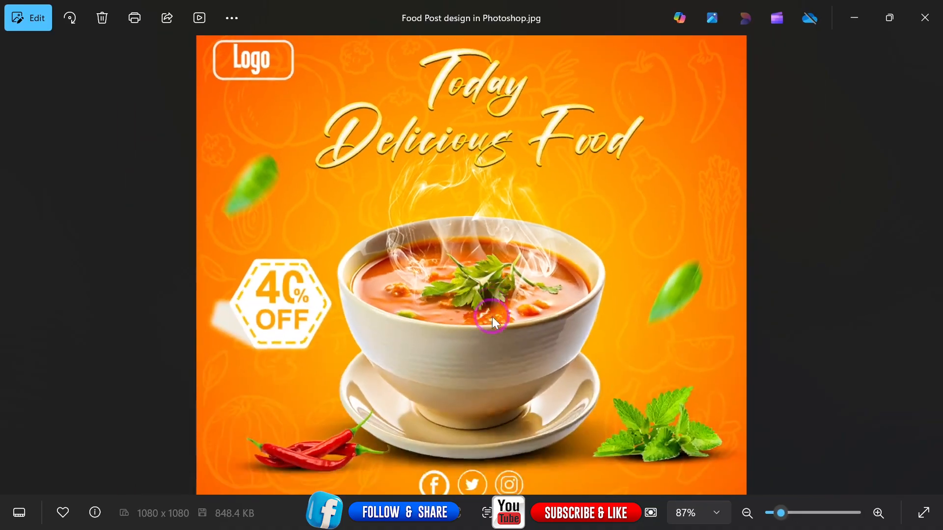
scroll(492, 317, "up", 1)
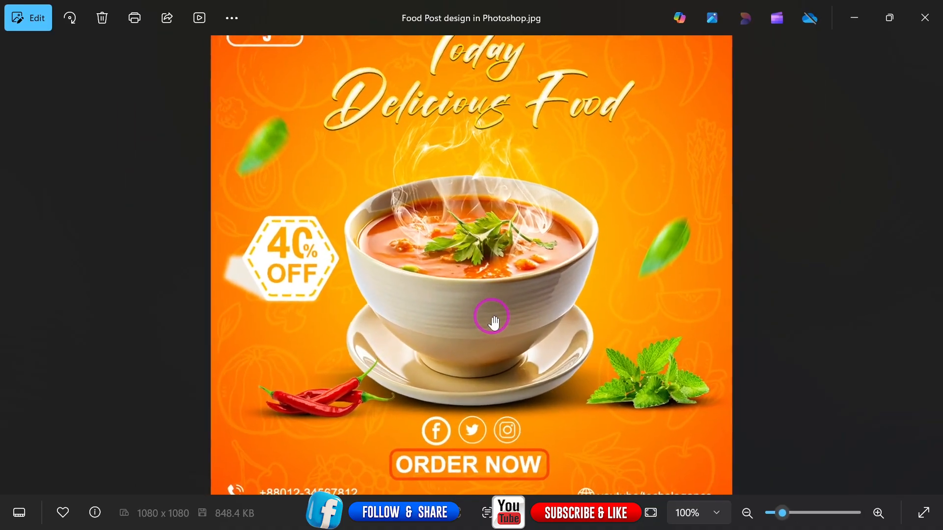
scroll(492, 317, "down", 1)
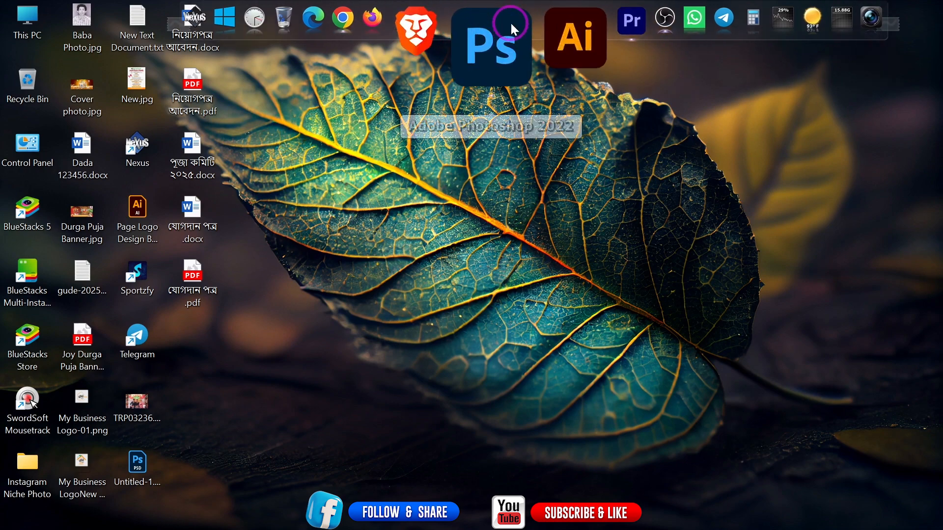
Switch to Photoshop and create a new 1080 x 1080 px document at 300 ppi in RGB Color with a white background
left_click(499, 34)
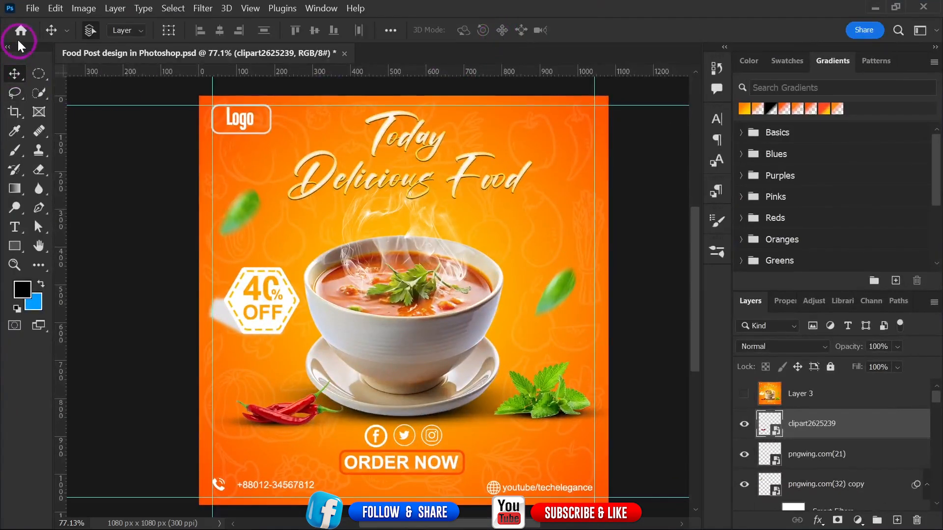
left_click(30, 9)
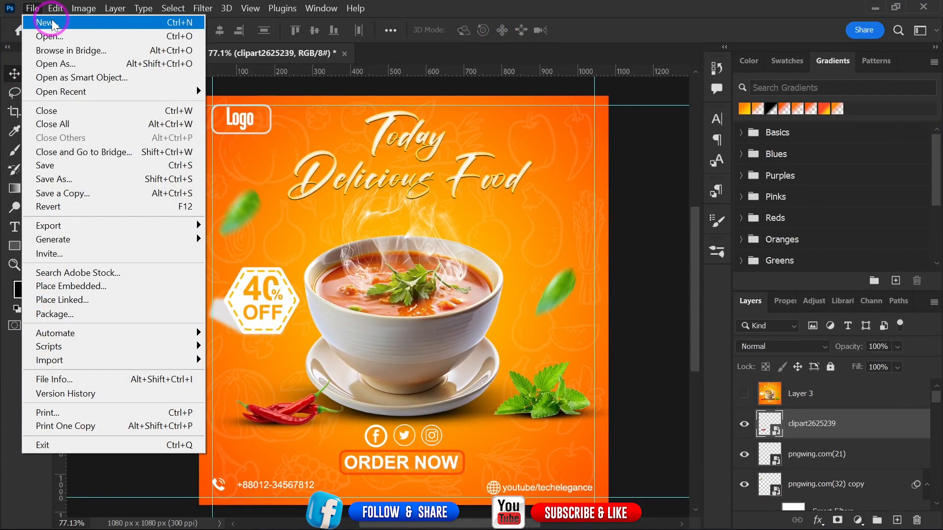
left_click(52, 23)
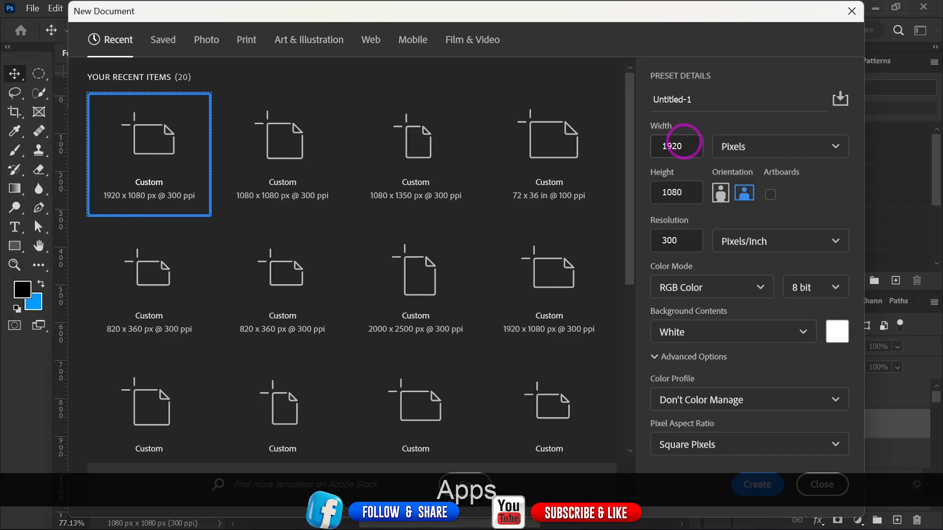
left_click_drag(684, 142, 622, 156)
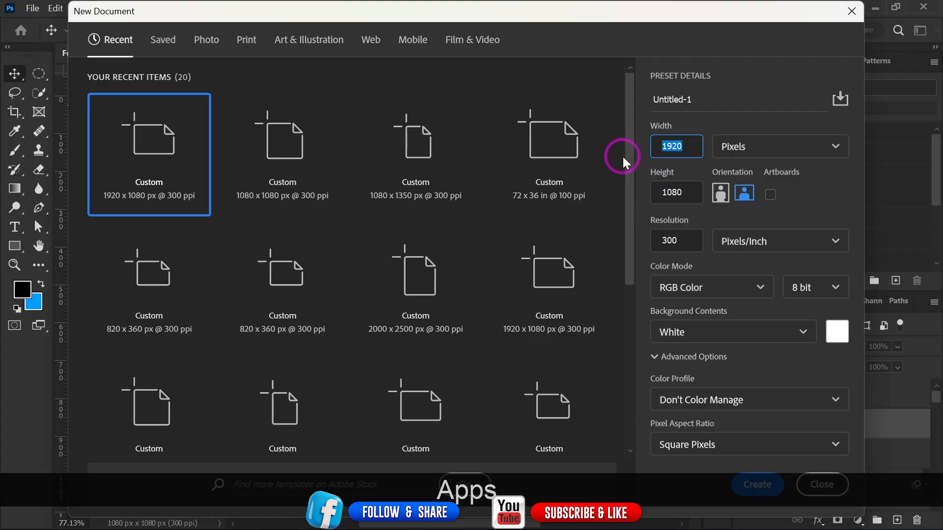
type("1080")
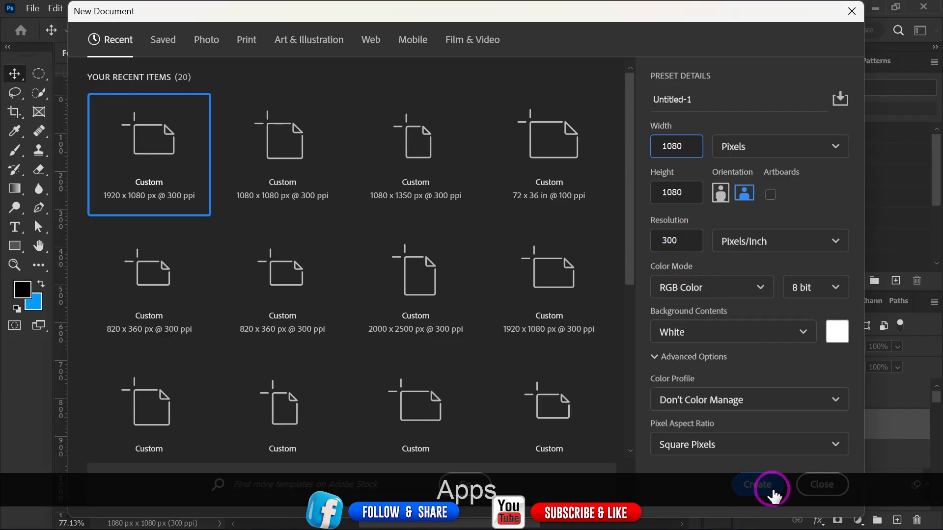
left_click(758, 484)
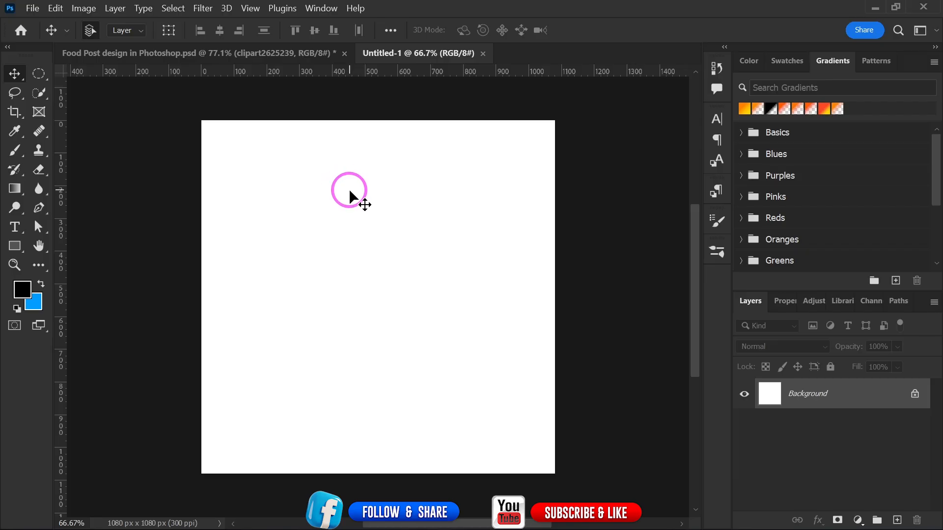
scroll(361, 258, "up", 1)
scroll(361, 255, "down", 1)
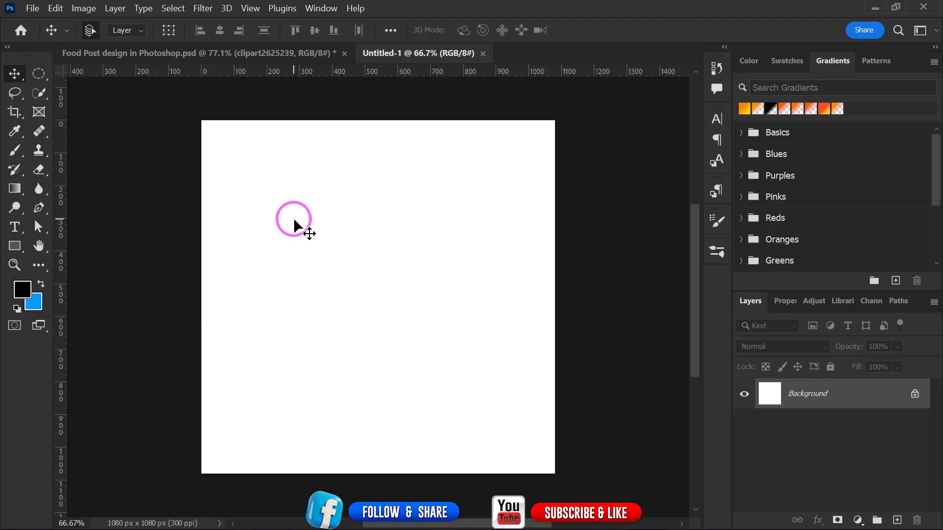
Look over the layout of the finished food post document and return to the blank canvas
left_click(238, 55)
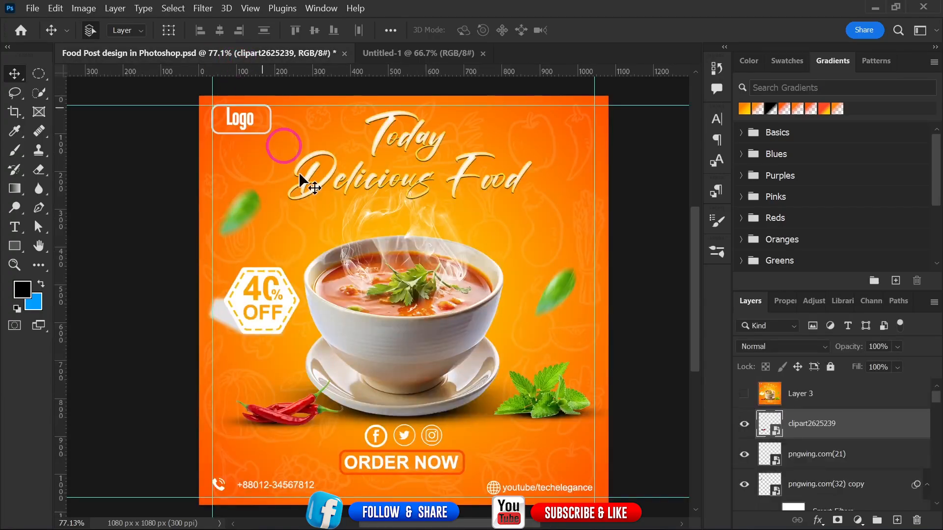
scroll(380, 224, "up", 3)
scroll(355, 181, "down", 4)
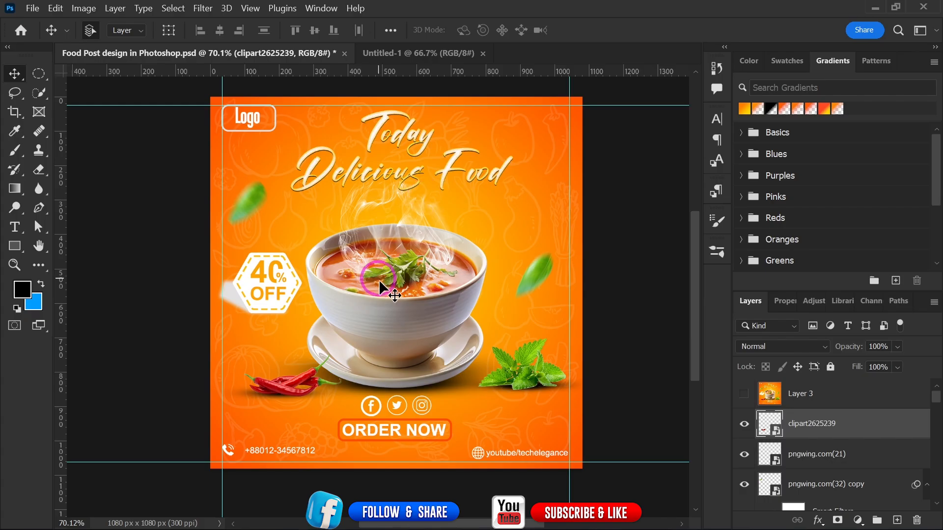
left_click(412, 53)
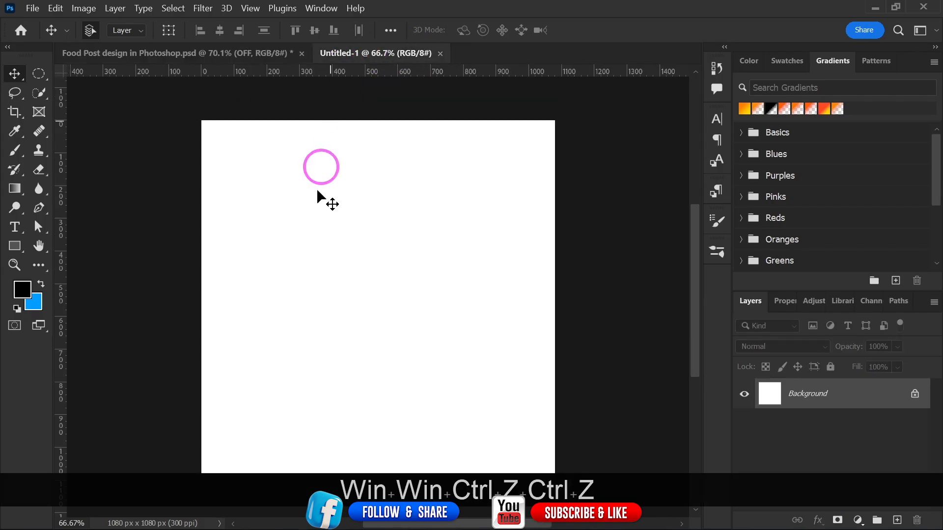
Draw a rectangle of about 1137 x 1137 px covering the whole canvas and fill it with a recently used orange
left_click(14, 245)
left_click_drag(191, 107, 563, 478)
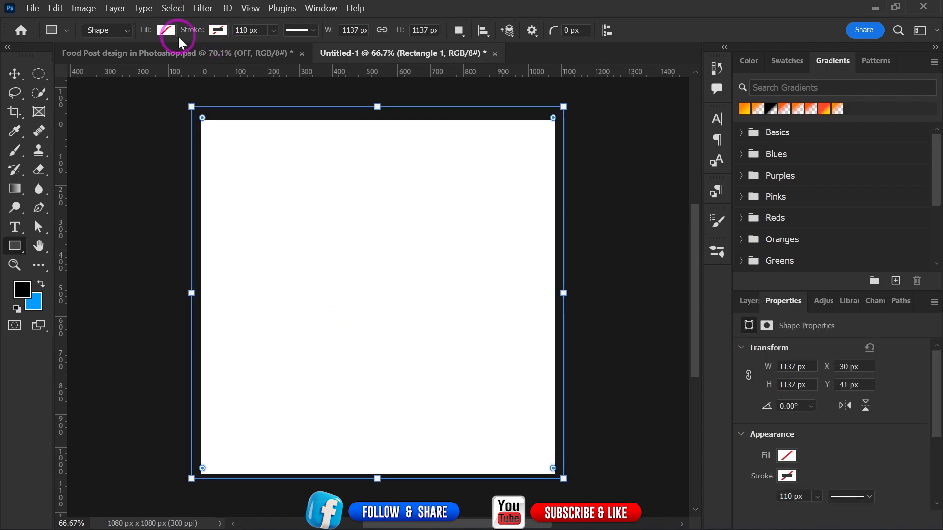
left_click(165, 30)
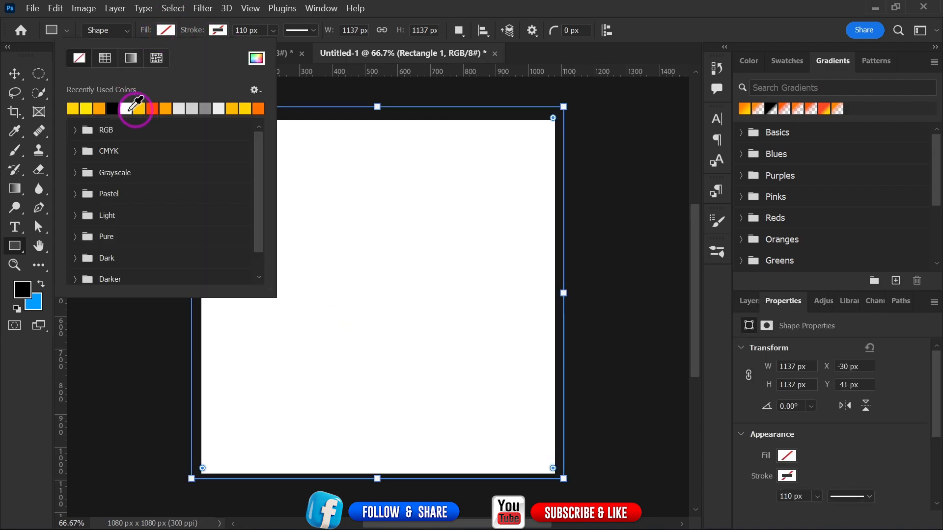
left_click(100, 108)
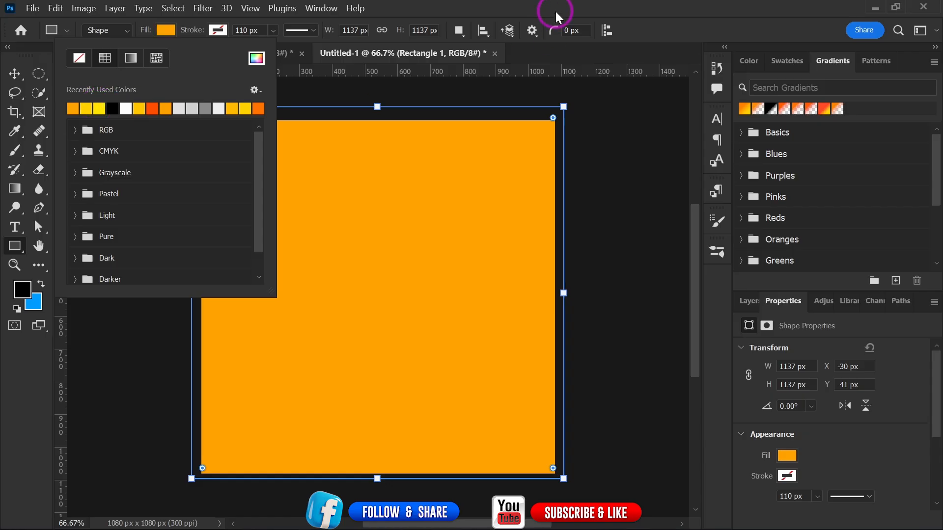
left_click(768, 209)
Add a reversed radial Gradient Overlay at 145% scale to the rectangle layer, with its settings in view
left_click(742, 306)
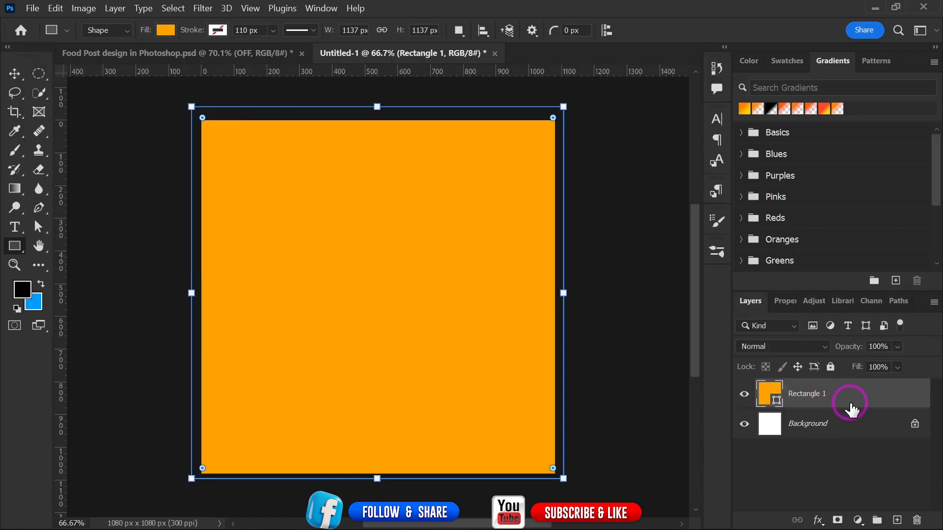
double_click(903, 403)
left_click_drag(471, 57, 755, 60)
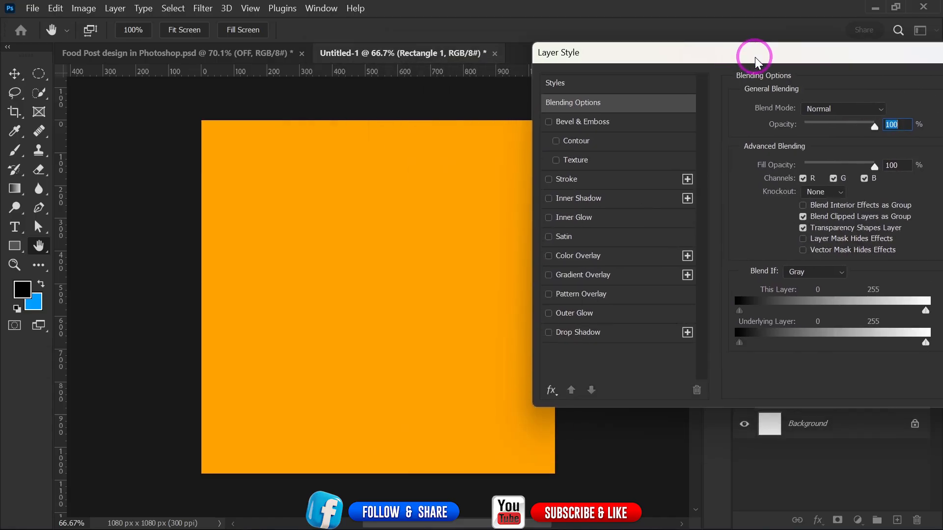
left_click(548, 275)
mouse_move(762, 53)
left_mouse_down()
mouse_move(787, 135)
mouse_move(722, 58)
mouse_move(751, 62)
left_mouse_up()
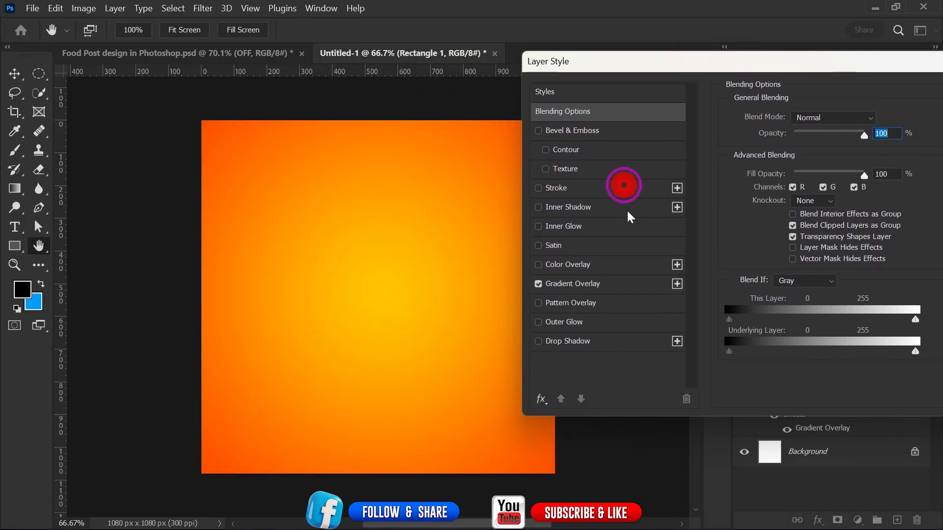
left_click(637, 287)
left_click_drag(847, 57, 658, 67)
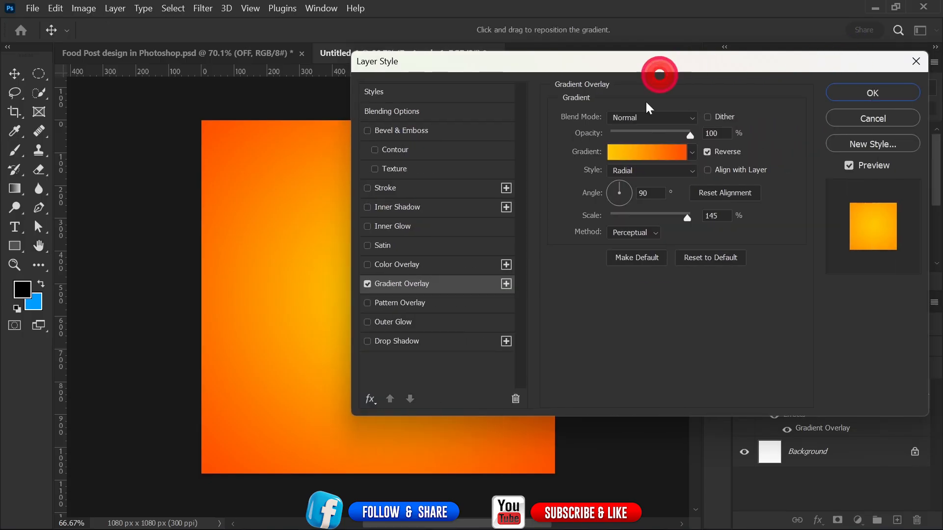
left_click(465, 297)
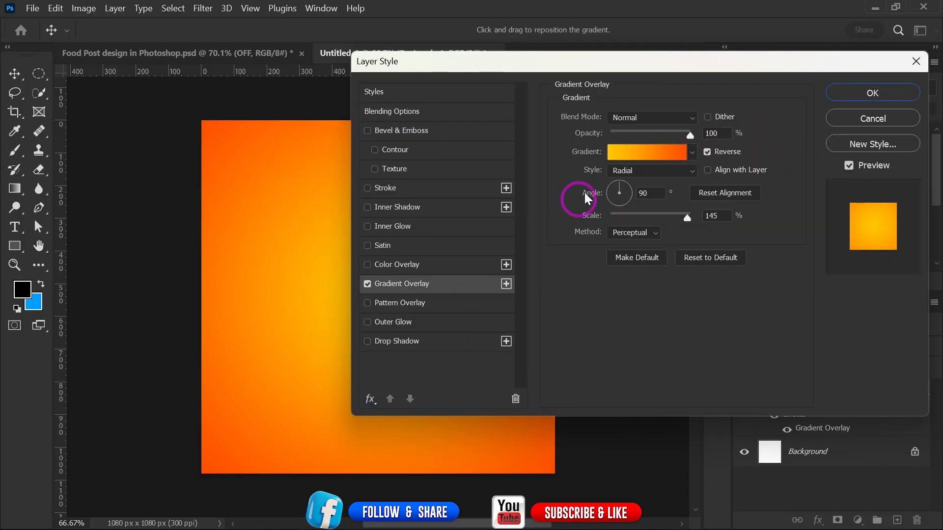
Check the gradient's end stops, keep them at #ff4e00 and #ffc600, and apply the overlay to the rectangle
left_click(644, 152)
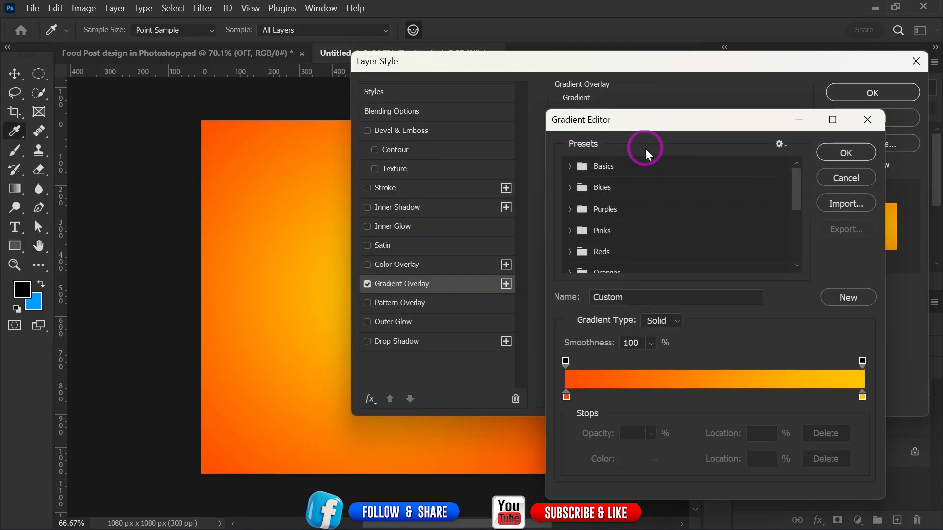
left_click(565, 397)
double_click(565, 398)
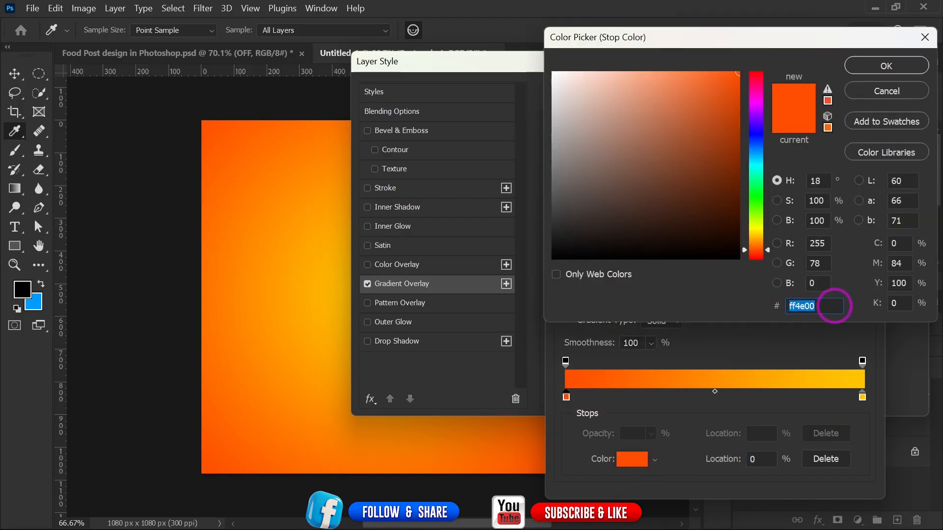
left_click(886, 66)
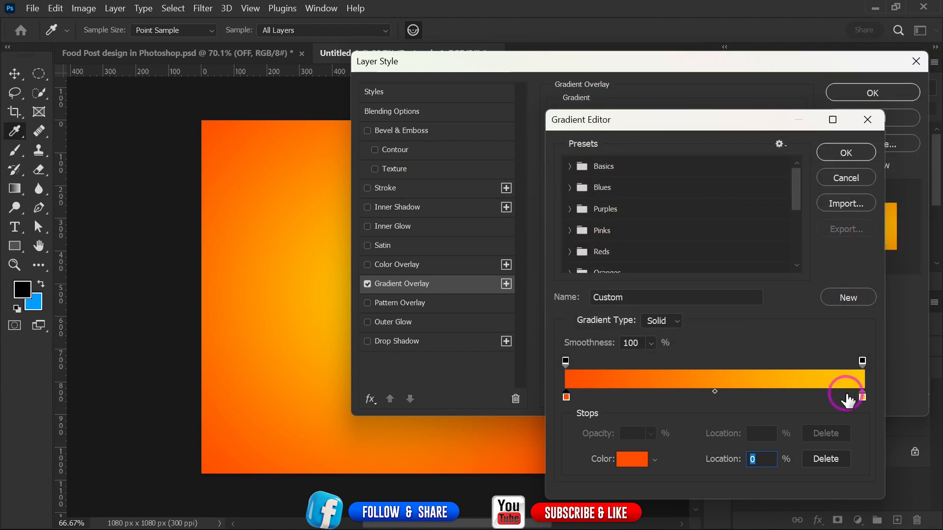
left_click(861, 397)
double_click(862, 397)
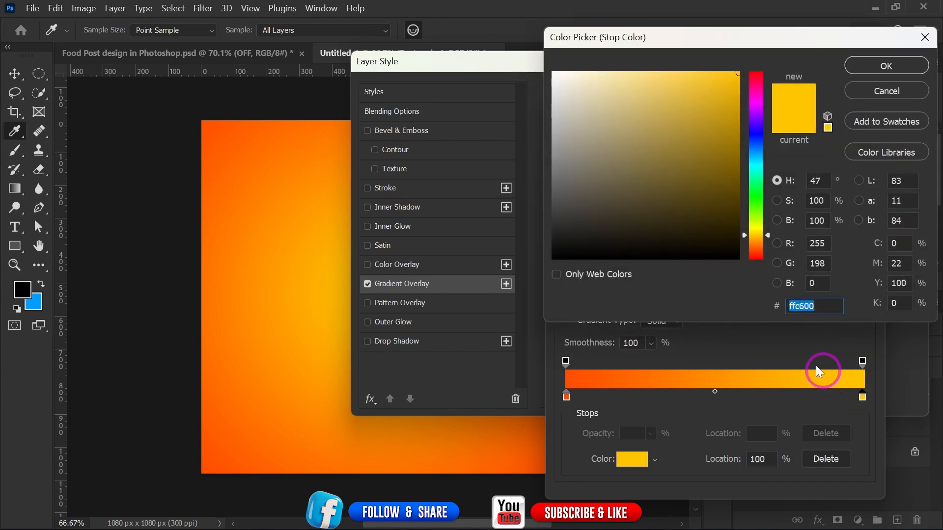
left_click(893, 68)
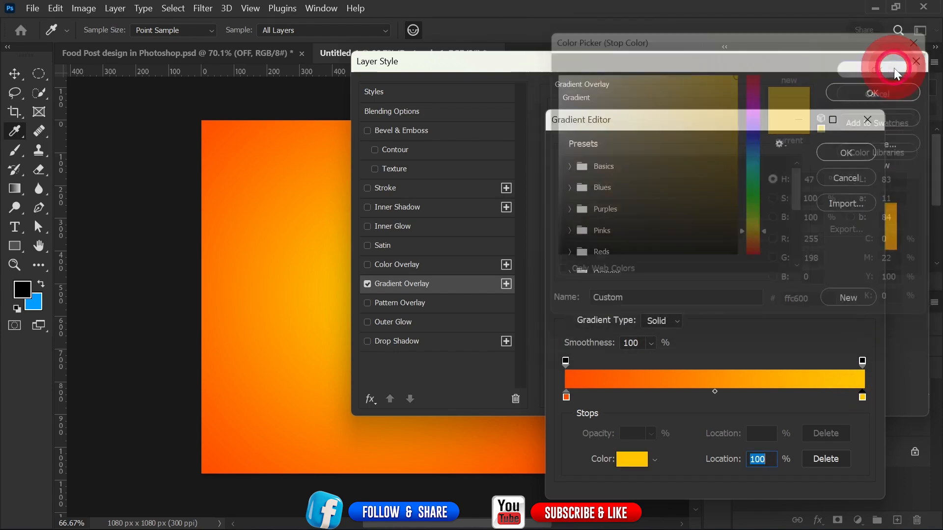
left_click(841, 150)
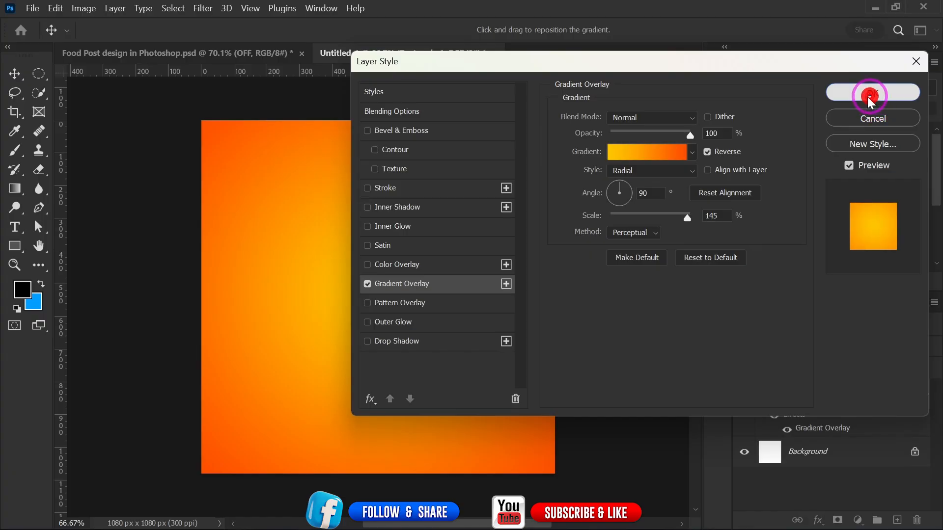
left_click(868, 94)
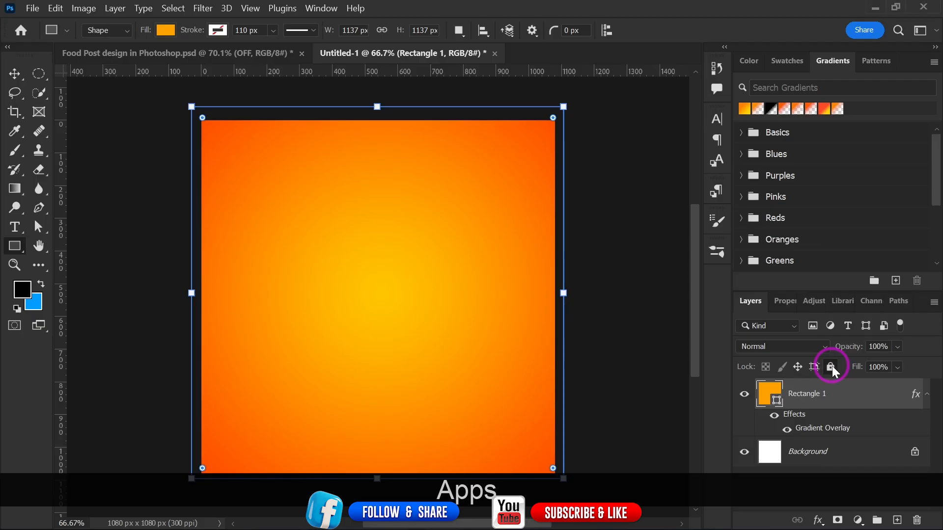
Lock the rectangle layer completely and test the lock by trying to move the background with the Move tool
left_click(830, 367)
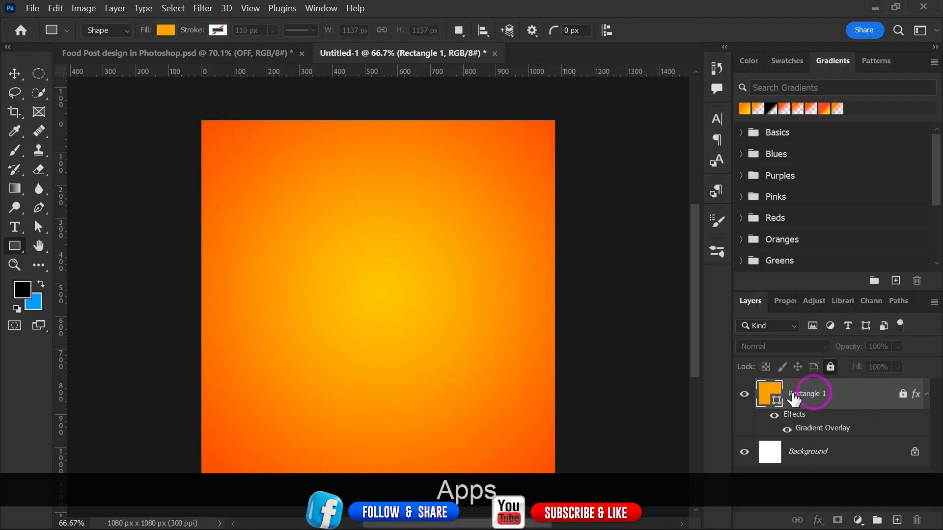
left_click_drag(333, 271, 356, 265)
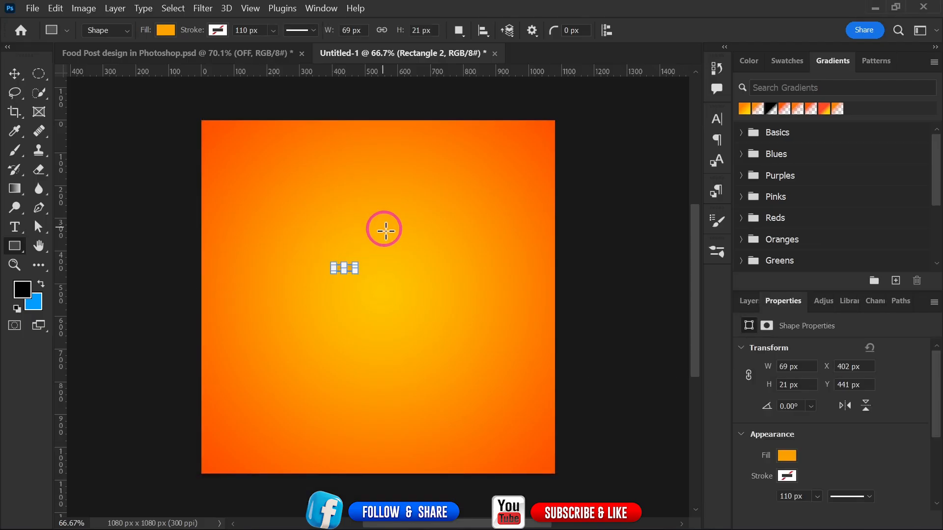
key("ctrl+z")
left_click(14, 78)
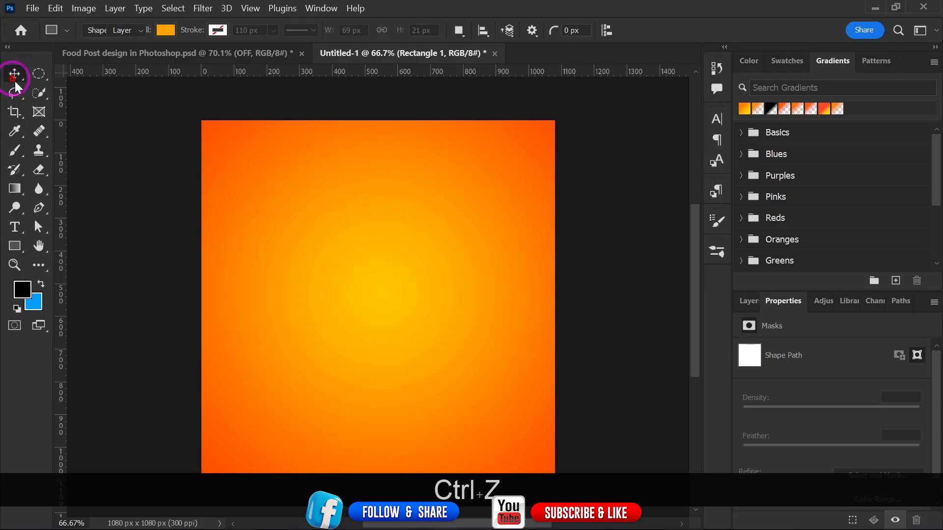
left_click_drag(293, 253, 260, 322)
left_click_drag(403, 363, 365, 365)
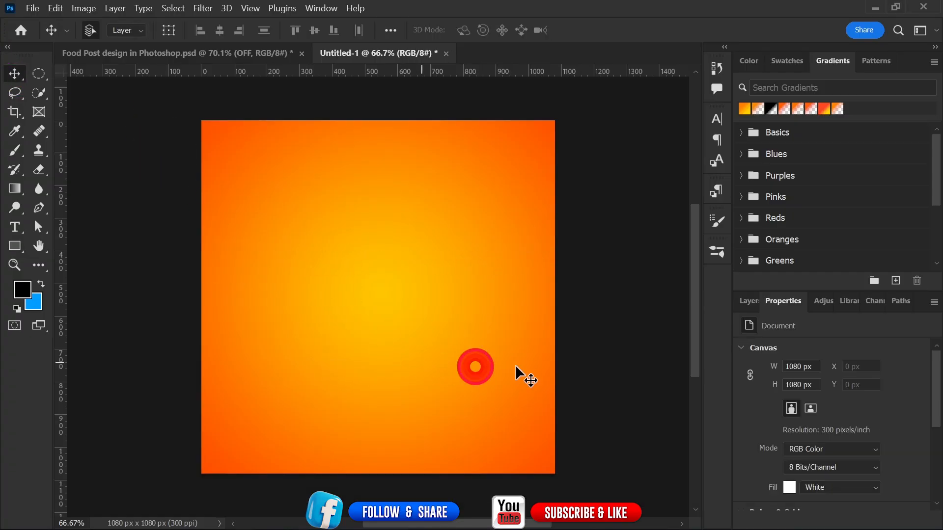
left_click(748, 301)
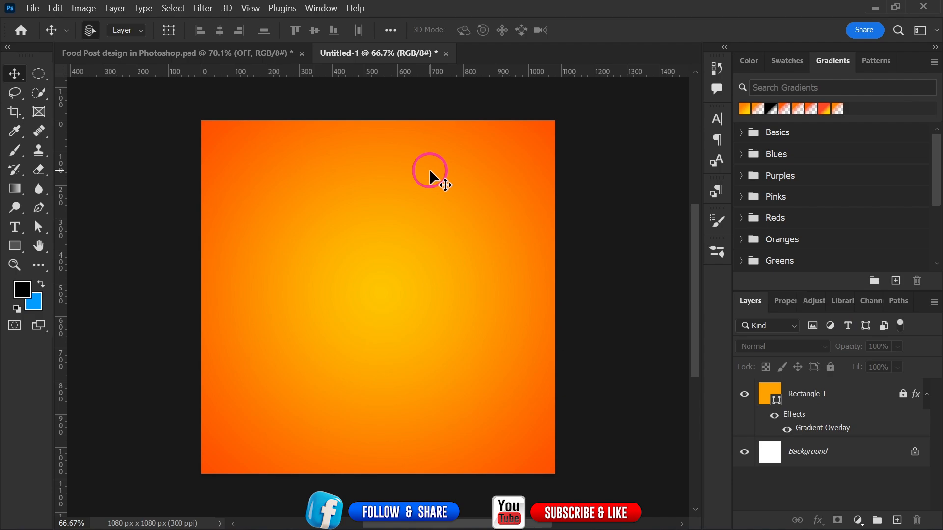
mouse_move(444, 529)
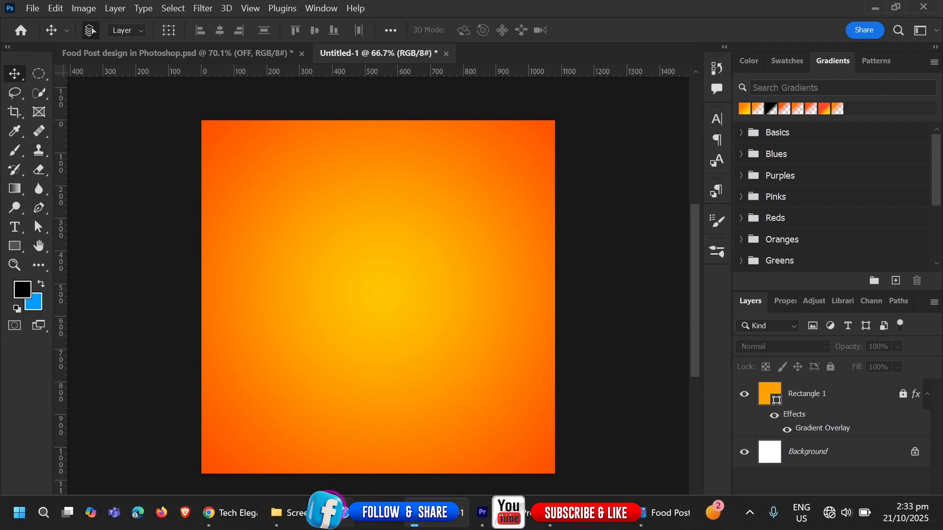
Switch to the Png folder in File Explorer and place pngegg(11).png on the Photoshop canvas at full canvas size
left_click(285, 513)
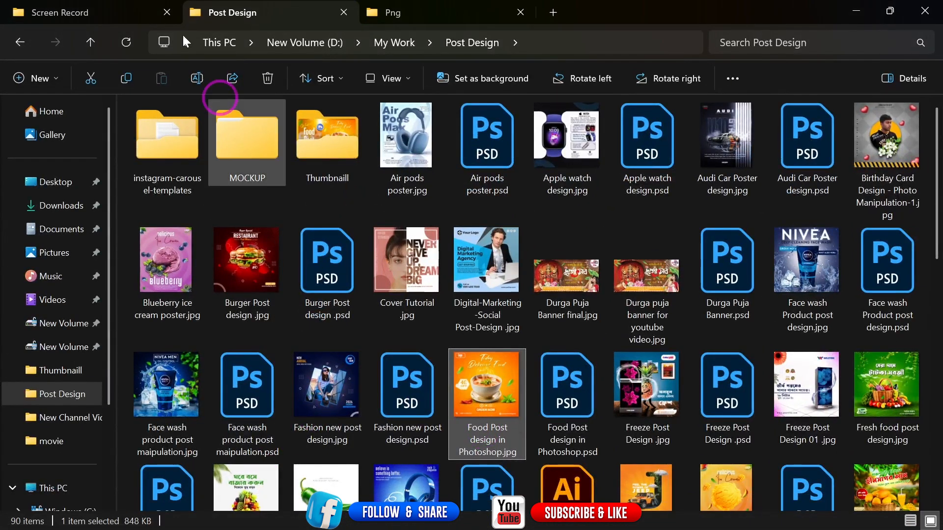
left_click(419, 19)
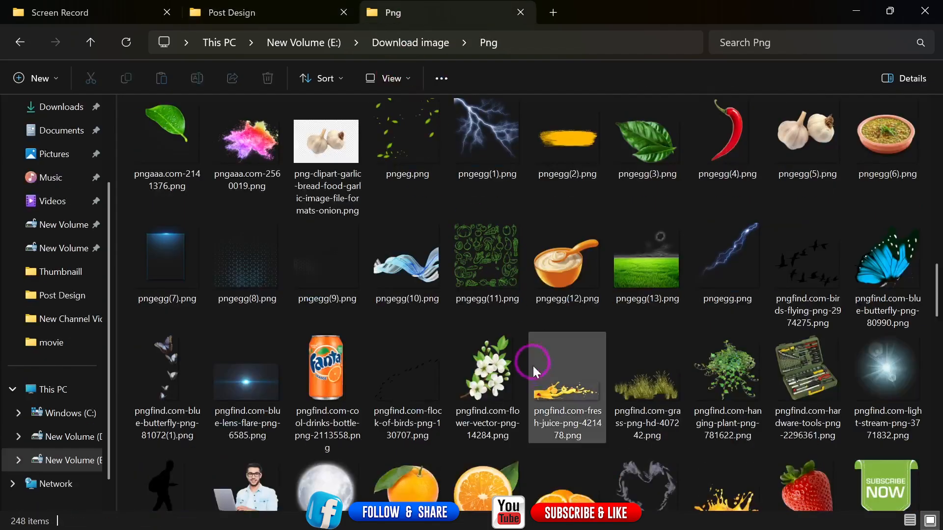
left_click_drag(483, 270, 389, 297)
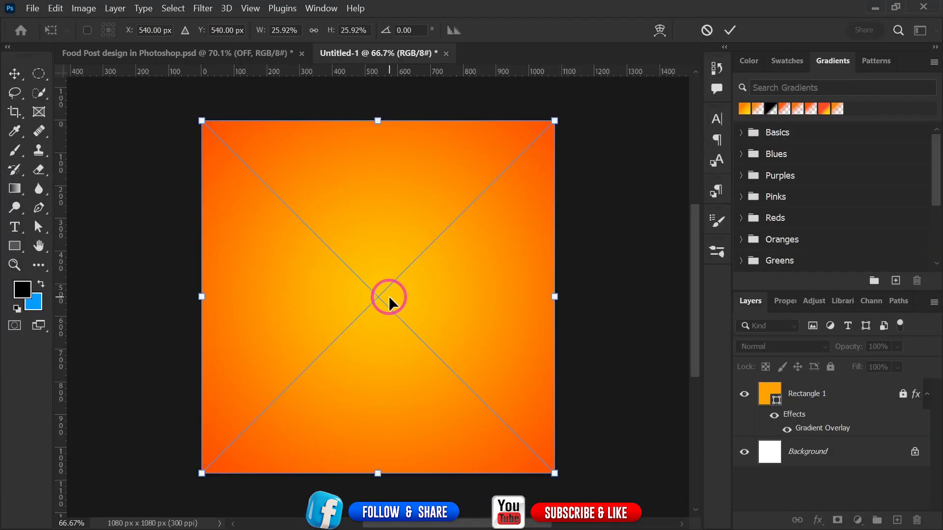
left_click(725, 31)
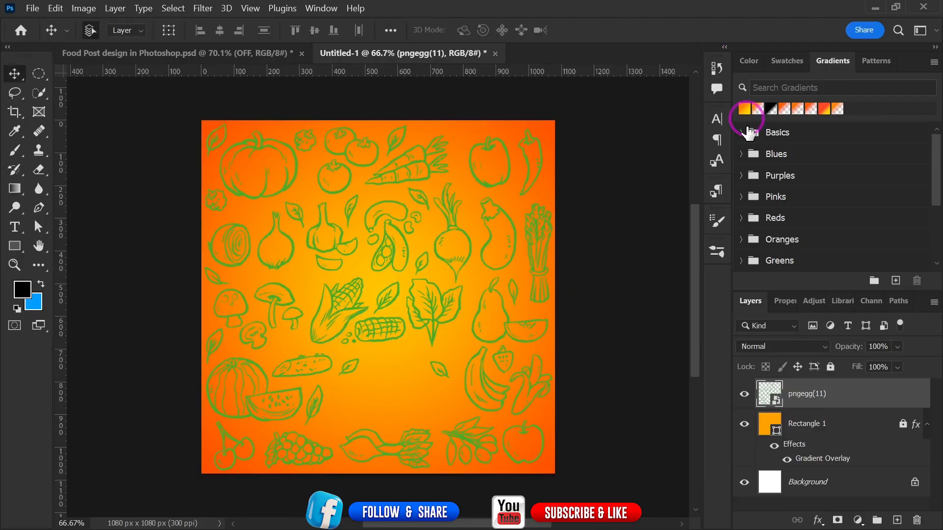
key("ctrl+z")
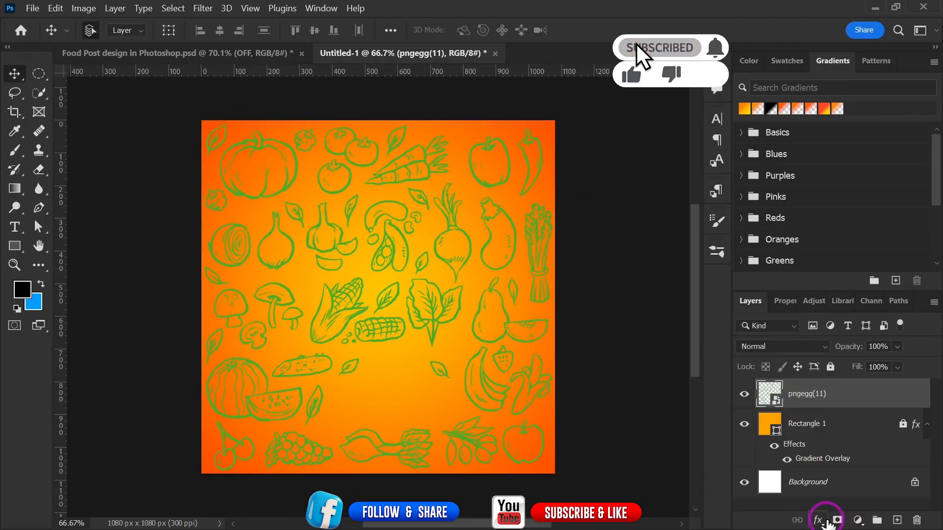
Add a white #ffffff Color Overlay with Normal blending and 100% opacity to the vegetable pattern layer
left_click(818, 520)
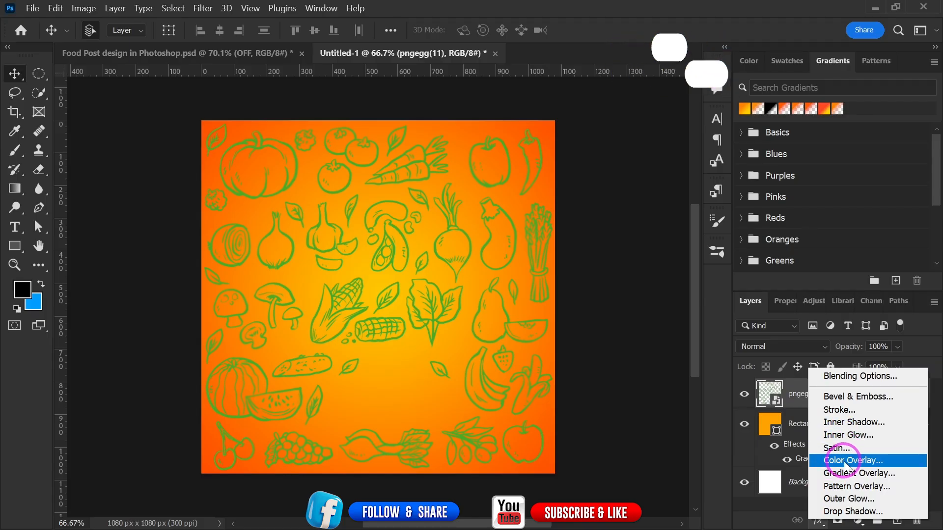
left_click(844, 460)
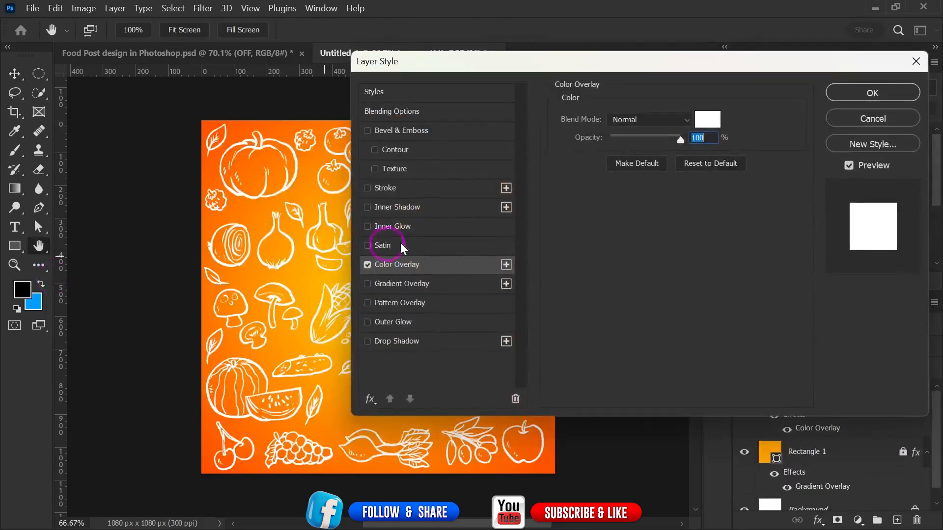
left_click(706, 119)
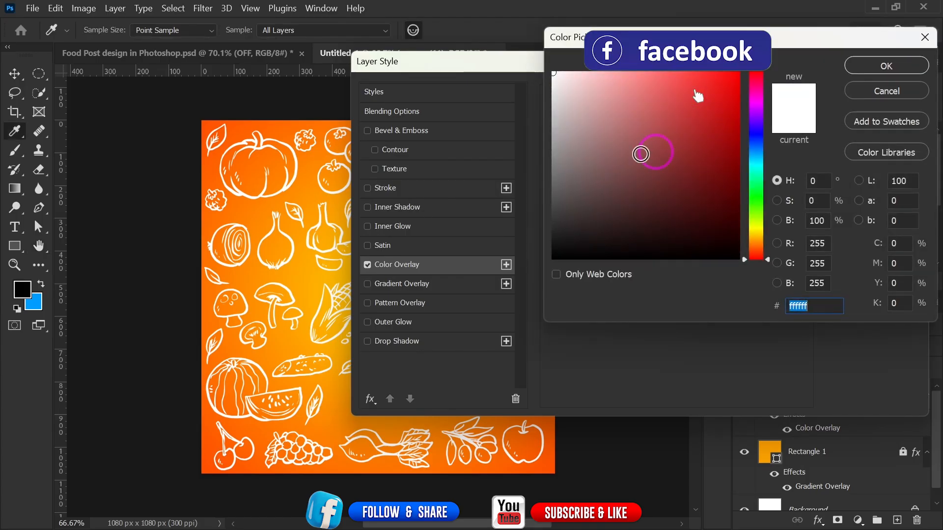
left_click(886, 66)
left_click(841, 93)
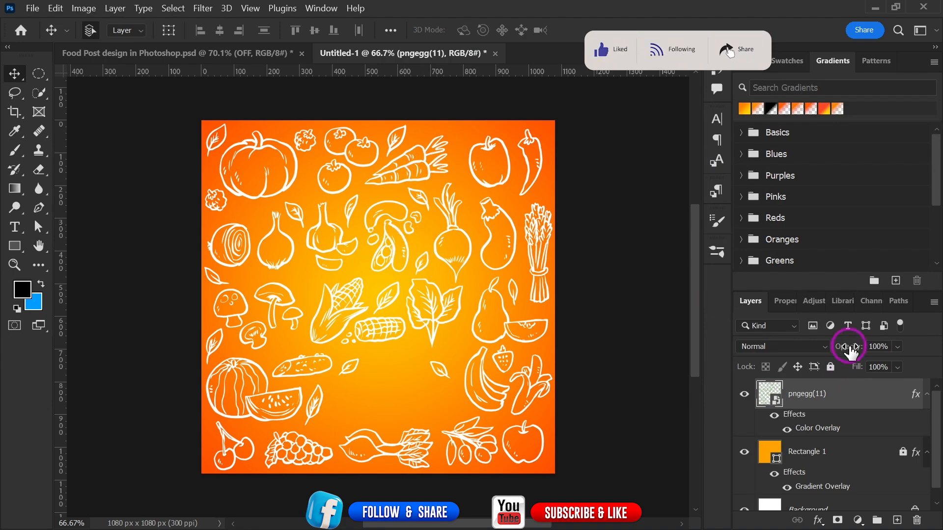
Set the vegetable pattern layer's opacity to 14% and lock the layer completely
left_click_drag(851, 349, 784, 353)
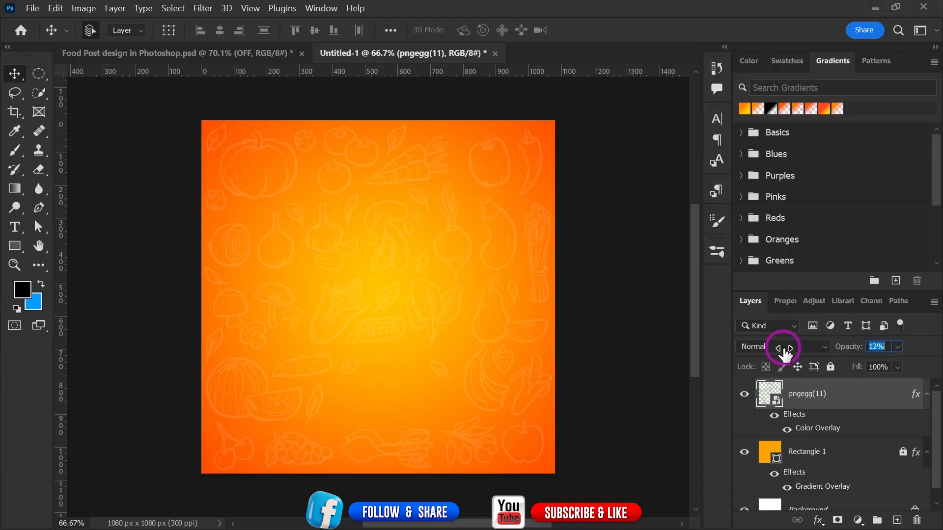
left_click(565, 259)
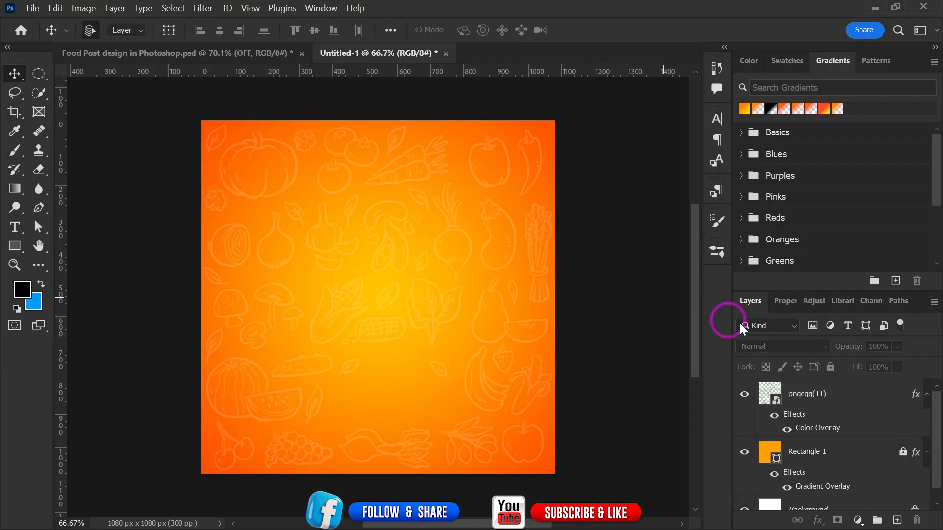
left_click(849, 395)
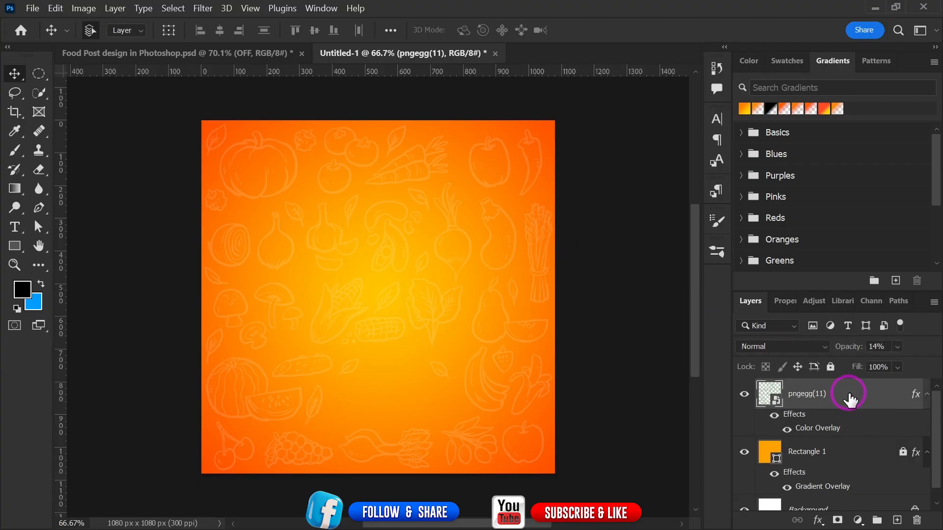
left_click(830, 367)
left_click(533, 373)
left_click_drag(407, 310, 533, 288)
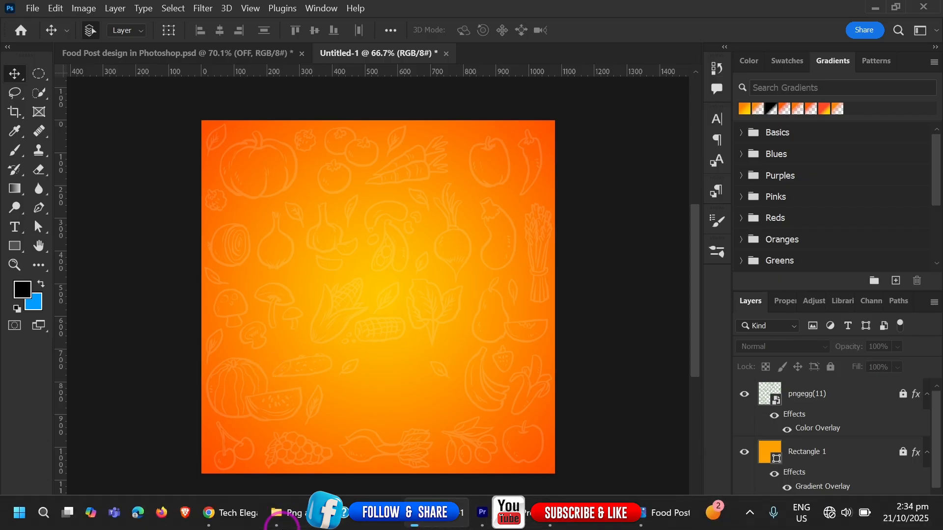
Open Downloads in a new File Explorer tab and place the "creamy hot chocolate" soup bowl PNG on the Photoshop canvas
left_click(301, 523)
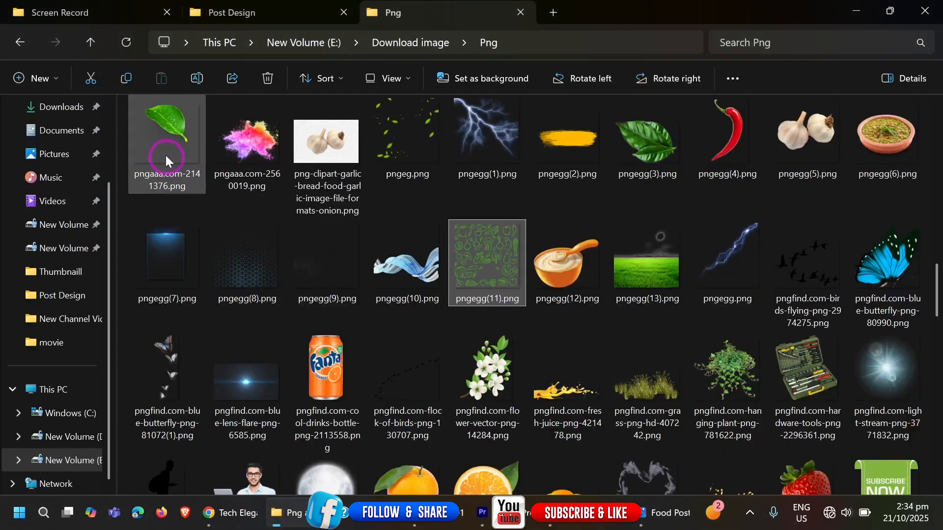
left_click(553, 14)
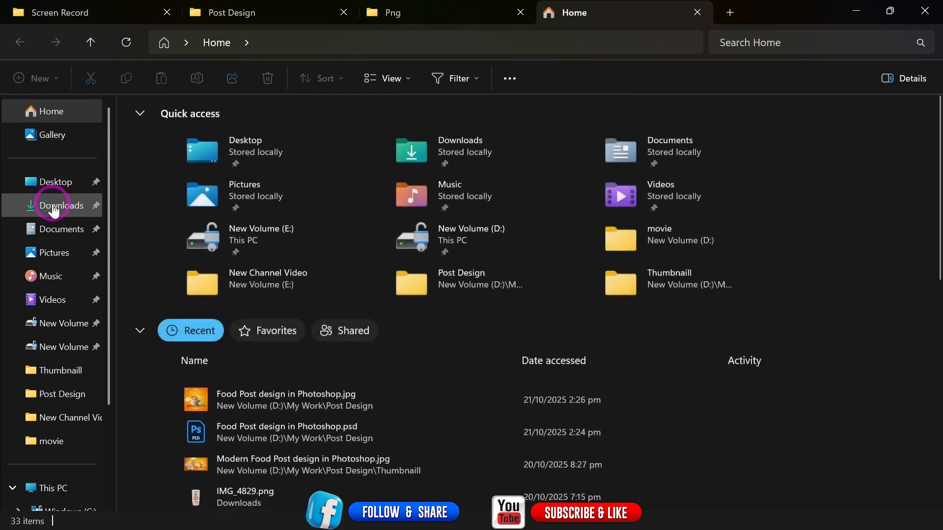
left_click(54, 205)
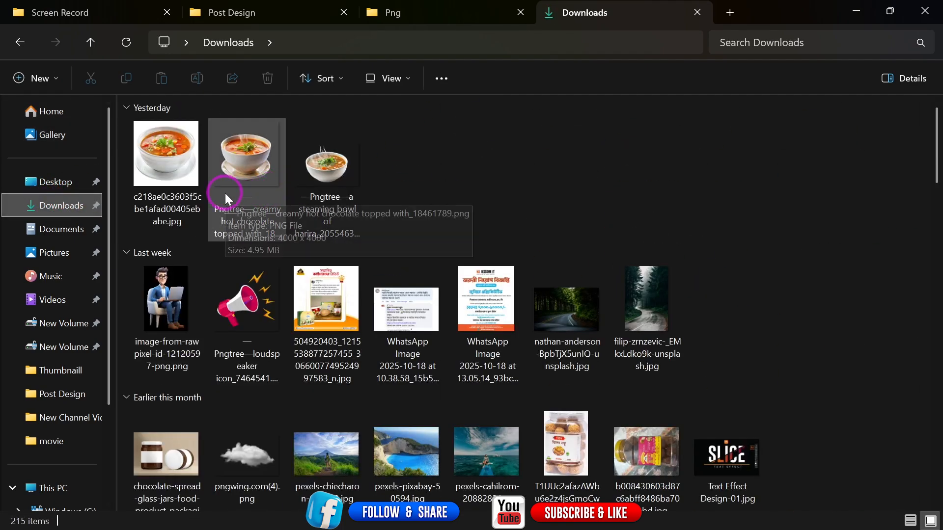
double_click(169, 181)
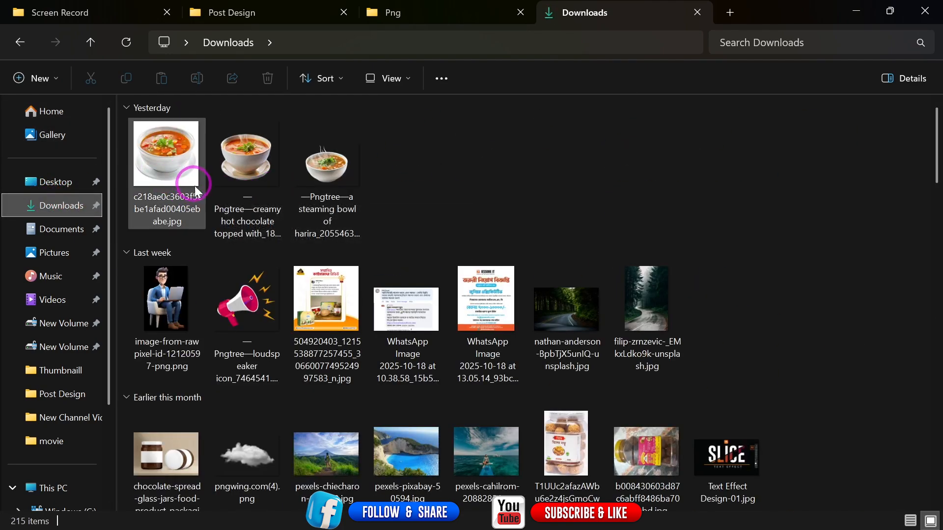
left_click(211, 192)
left_click(184, 183)
left_click_drag(231, 180, 399, 338)
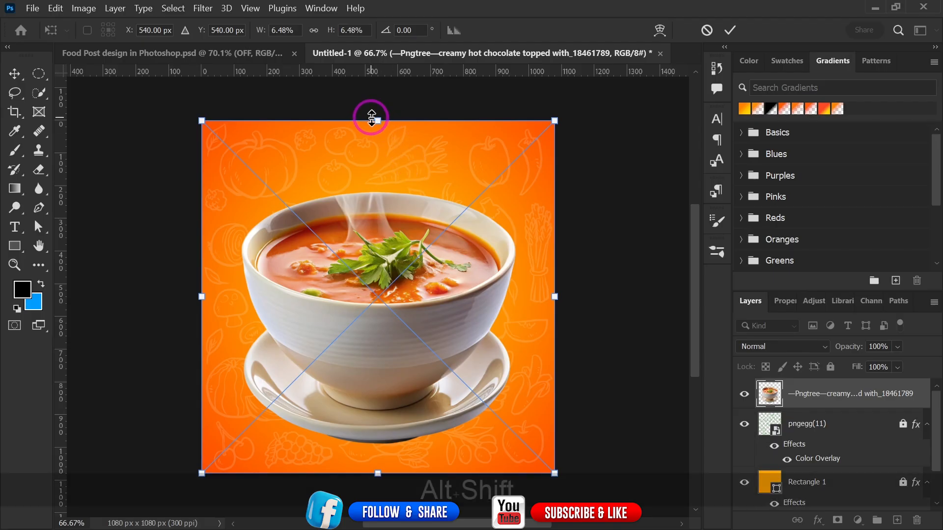
Scale the placed soup bowl proportionally around its center to about 4.09% and commit it in the middle of the canvas
left_click_drag(370, 121, 377, 186)
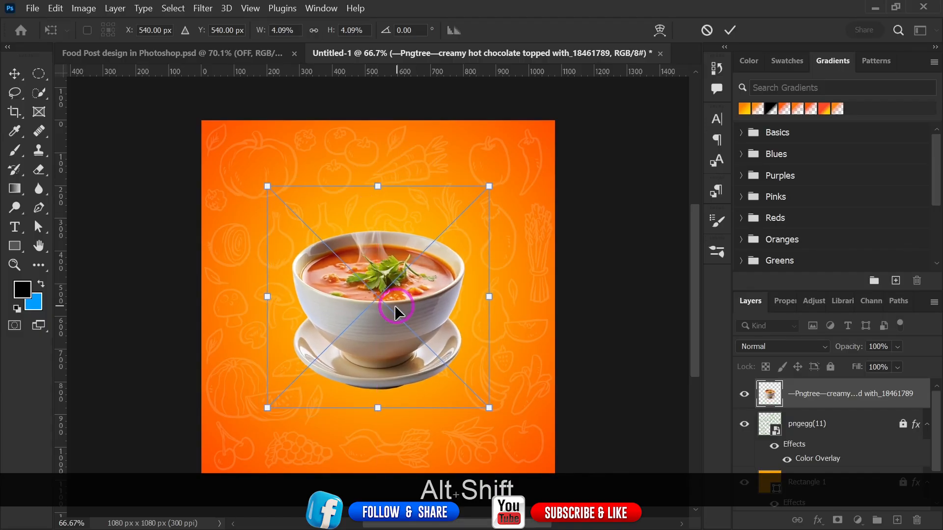
left_click(730, 30)
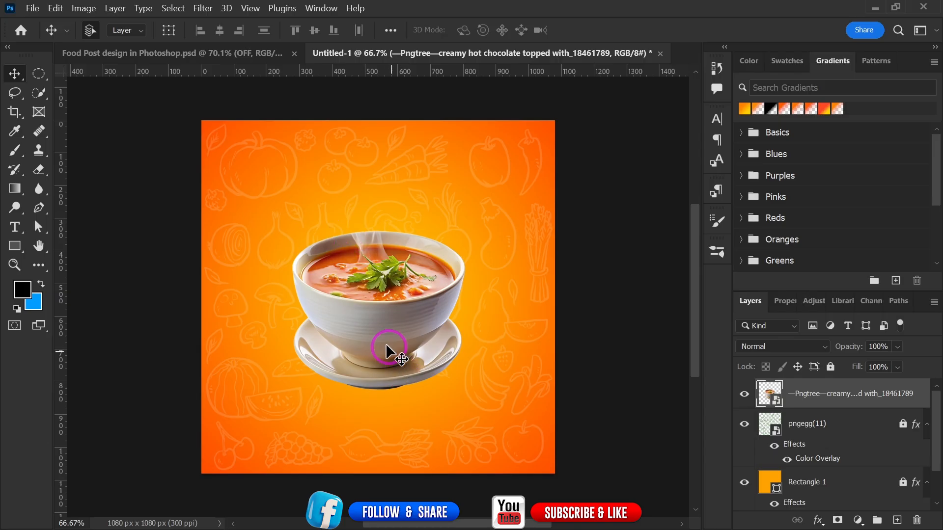
left_click_drag(380, 328, 379, 329)
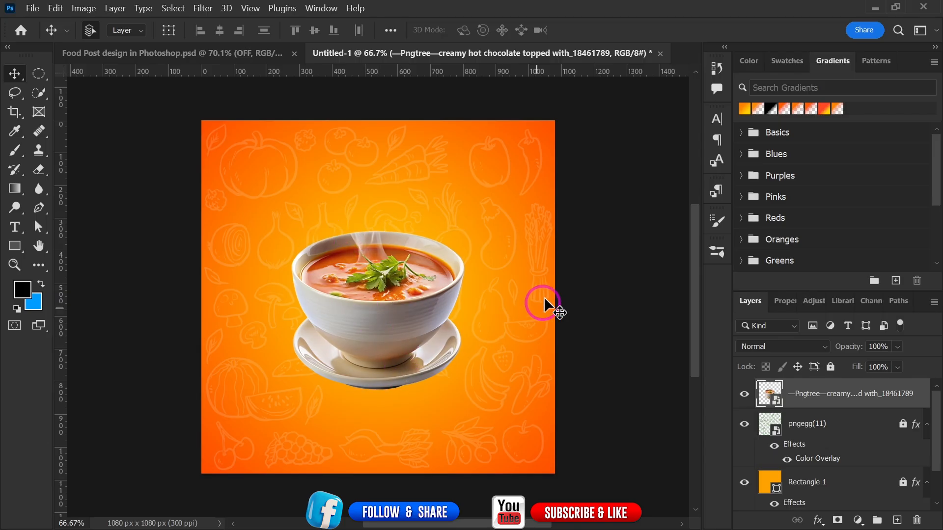
left_click(575, 267)
scroll(398, 242, "up", 4)
scroll(397, 242, "up", 4)
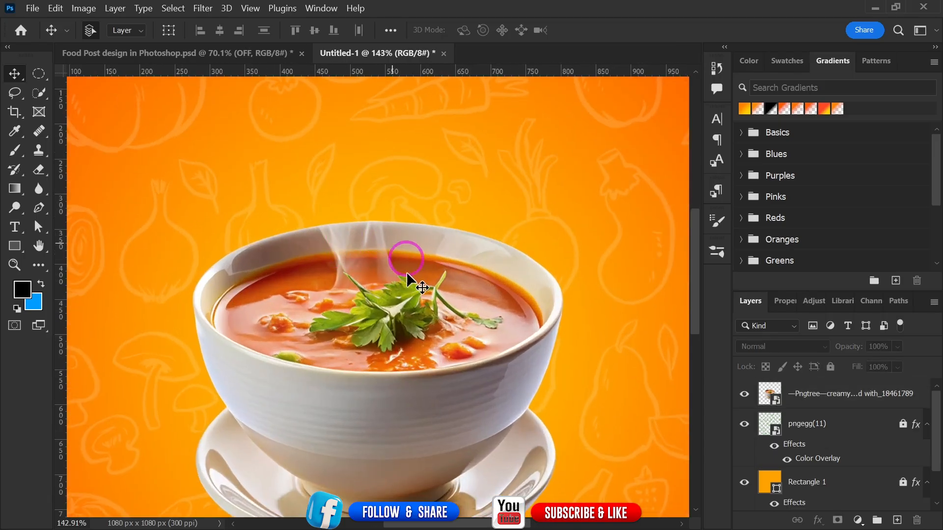
scroll(356, 218, "down", 5)
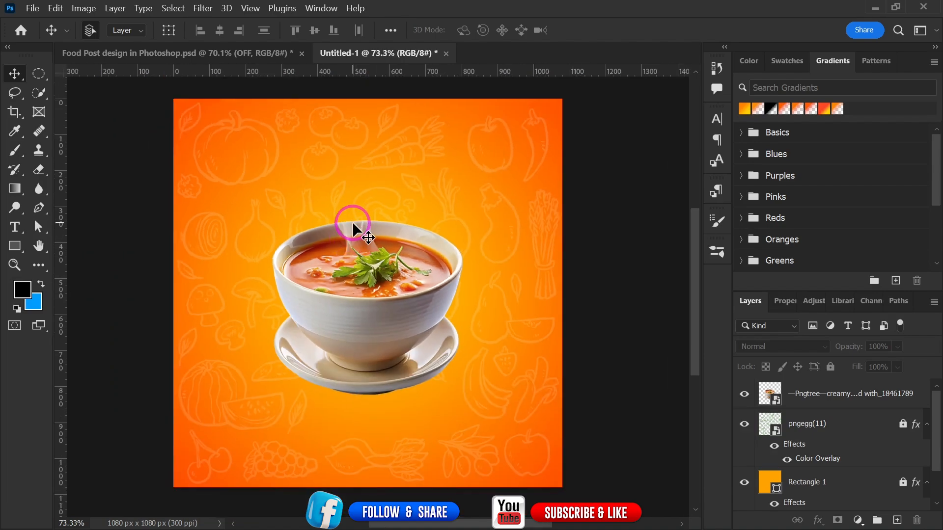
Find the white cigarette smoke effect PNG in File Explorer's Png folder, place it over the soup bowl at 12.65% scale and commit it
mouse_move(287, 526)
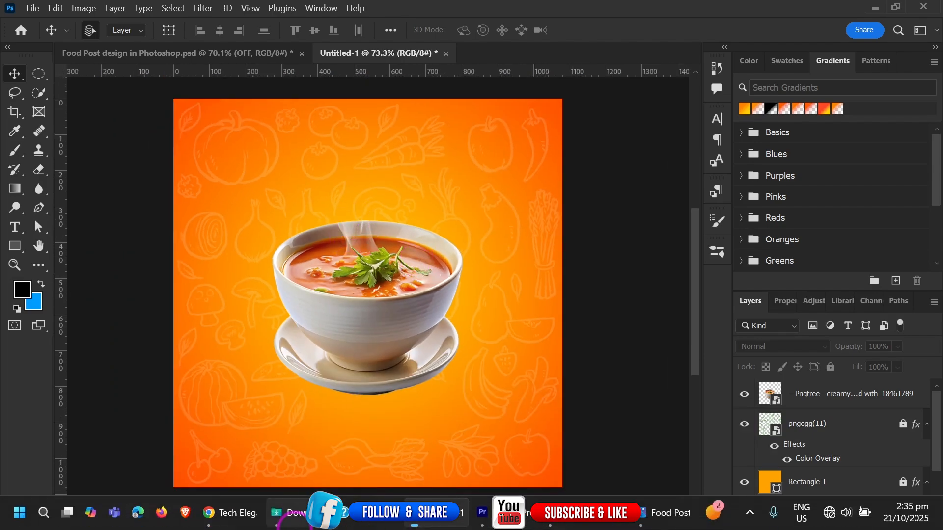
left_click(304, 525)
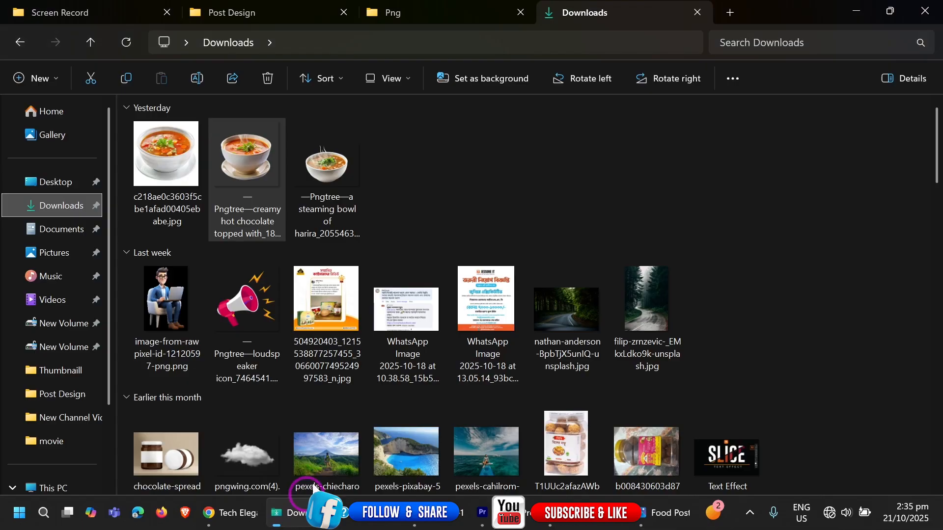
left_click(452, 16)
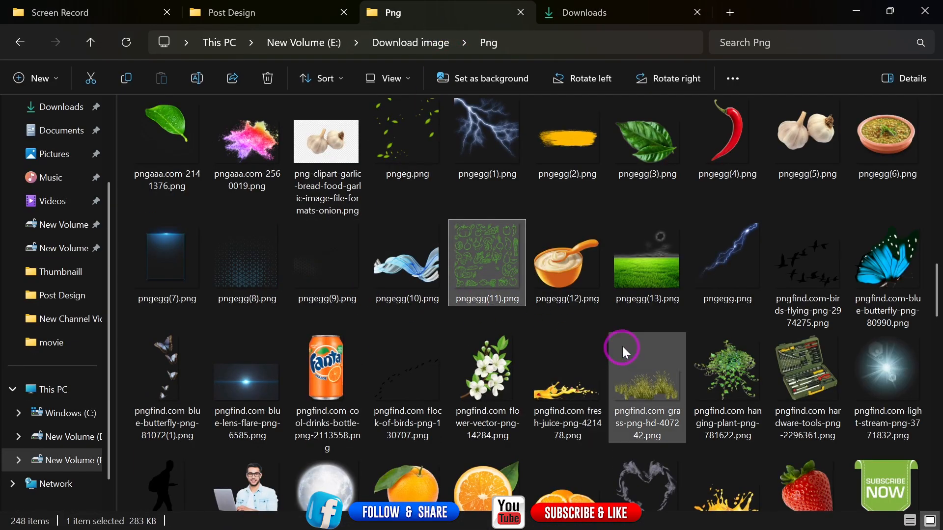
scroll(622, 344, "up", 5)
scroll(624, 357, "up", 3)
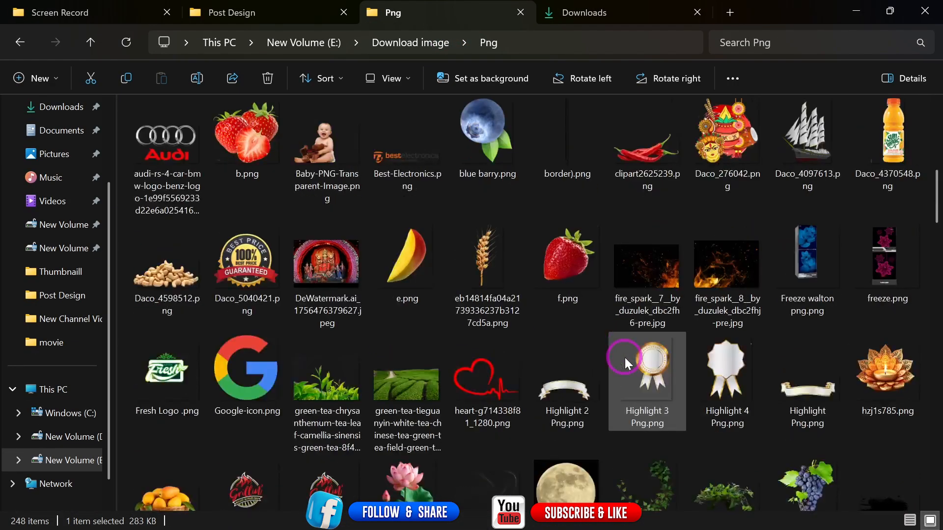
scroll(625, 358, "up", 3)
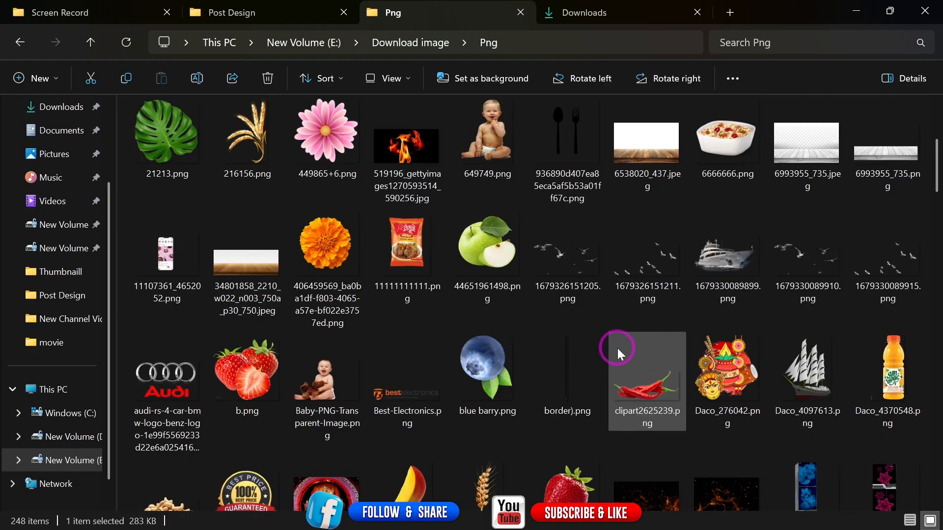
scroll(617, 349, "up", 3)
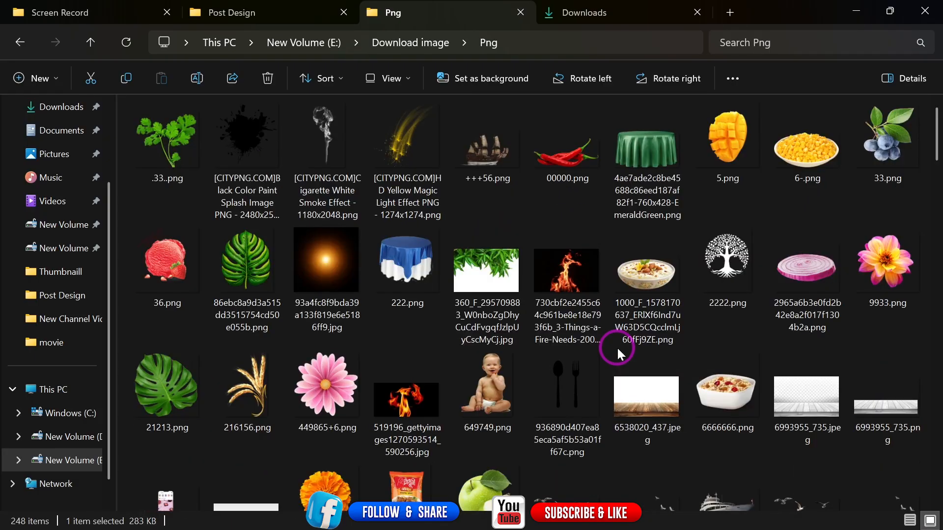
scroll(616, 347, "down", 7)
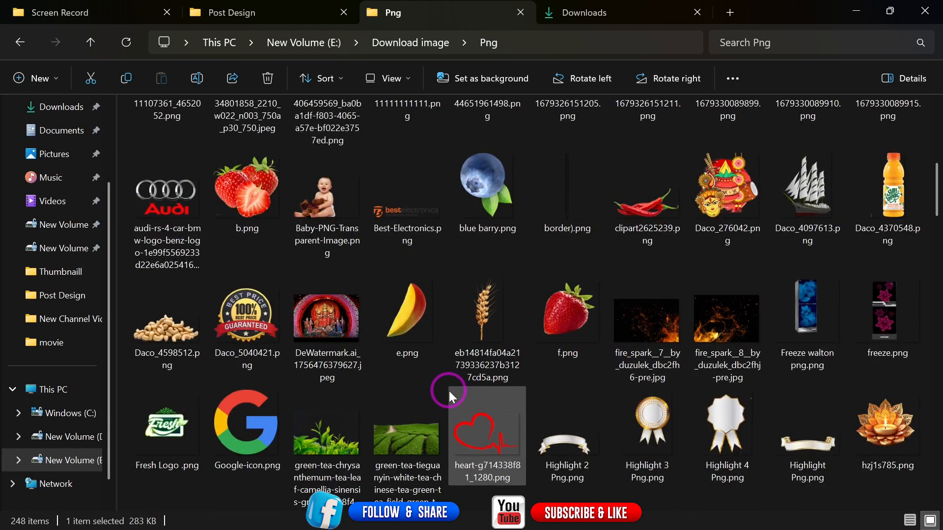
scroll(449, 391, "down", 10)
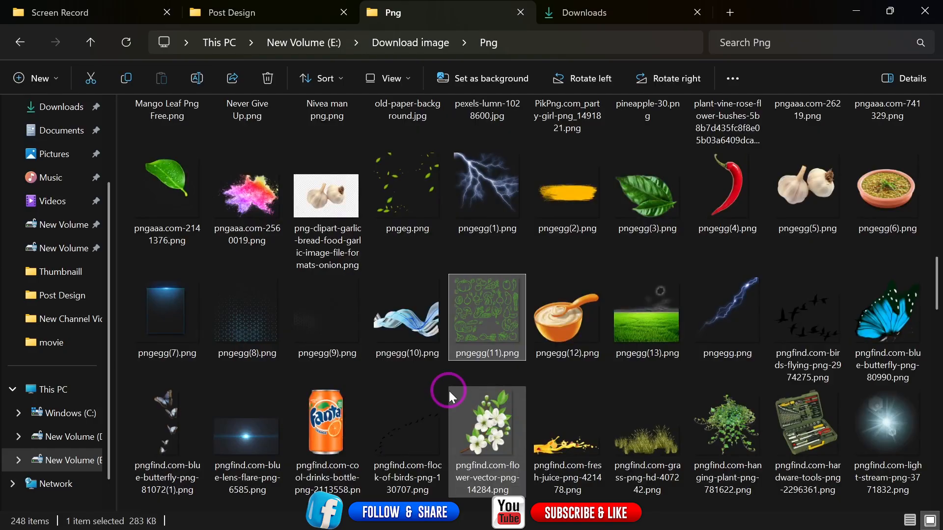
scroll(449, 391, "down", 5)
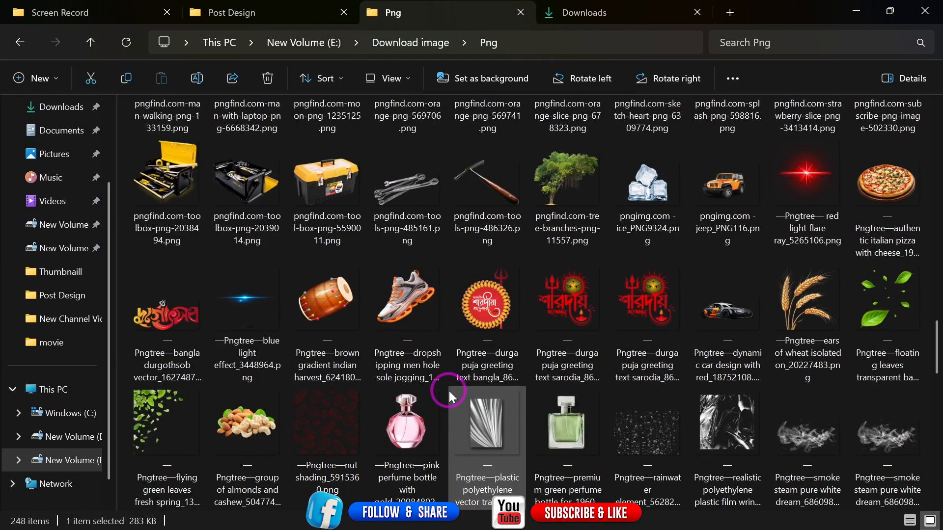
scroll(449, 391, "down", 3)
scroll(449, 390, "down", 5)
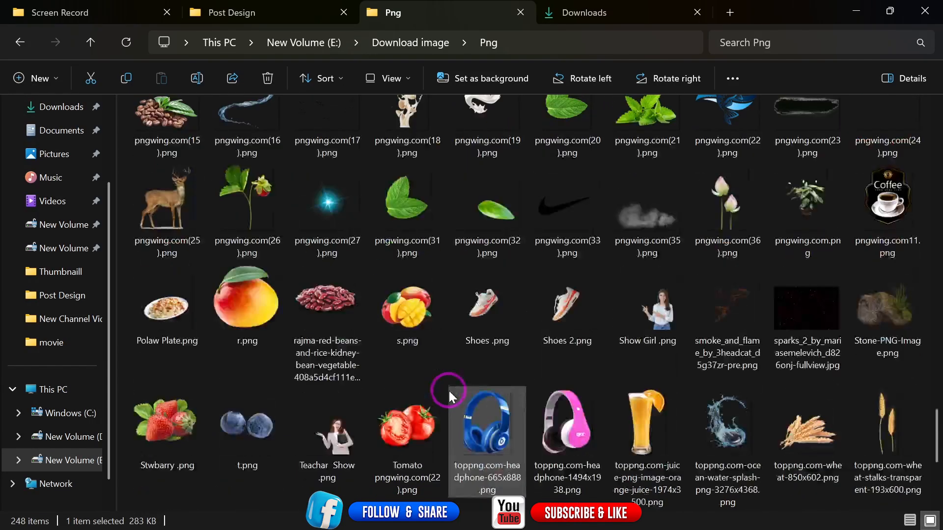
scroll(449, 390, "down", 5)
scroll(449, 390, "up", 6)
scroll(449, 390, "down", 1)
scroll(448, 391, "down", 3)
scroll(449, 391, "up", 12)
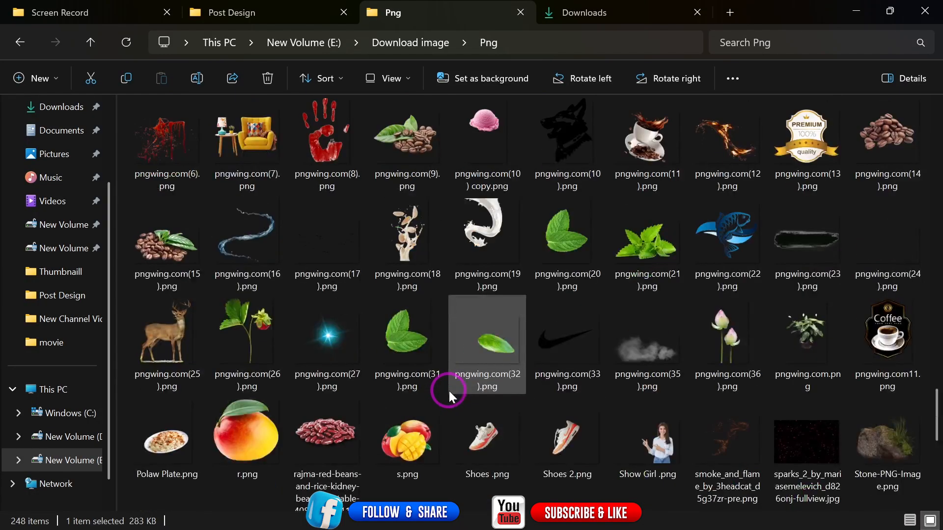
scroll(449, 391, "up", 6)
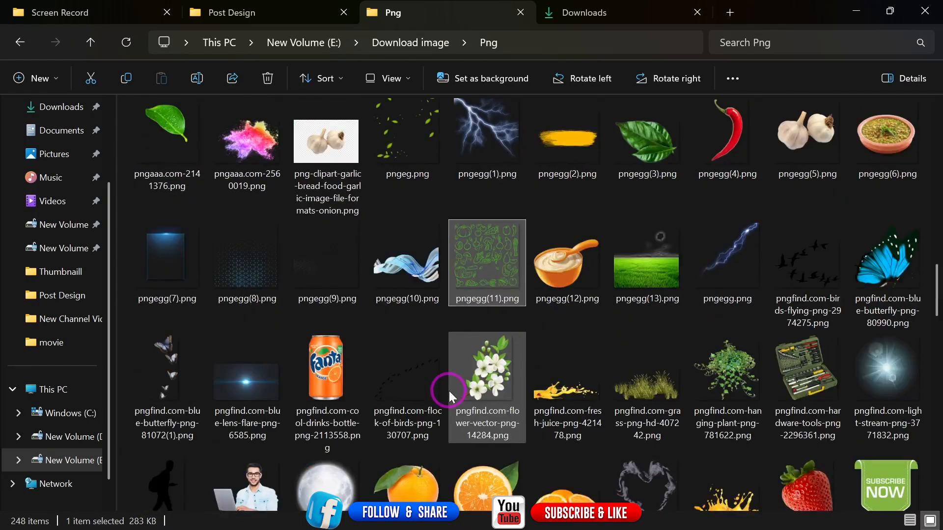
scroll(449, 391, "up", 8)
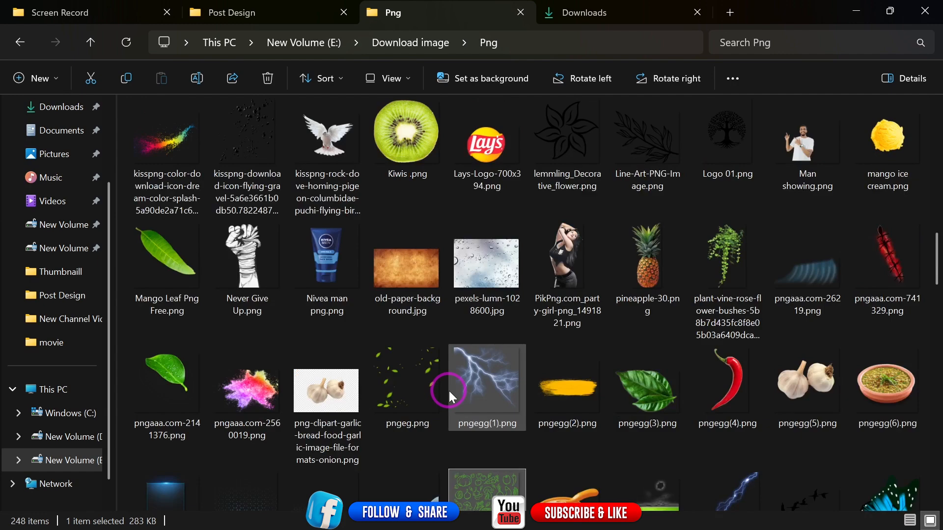
scroll(448, 391, "up", 15)
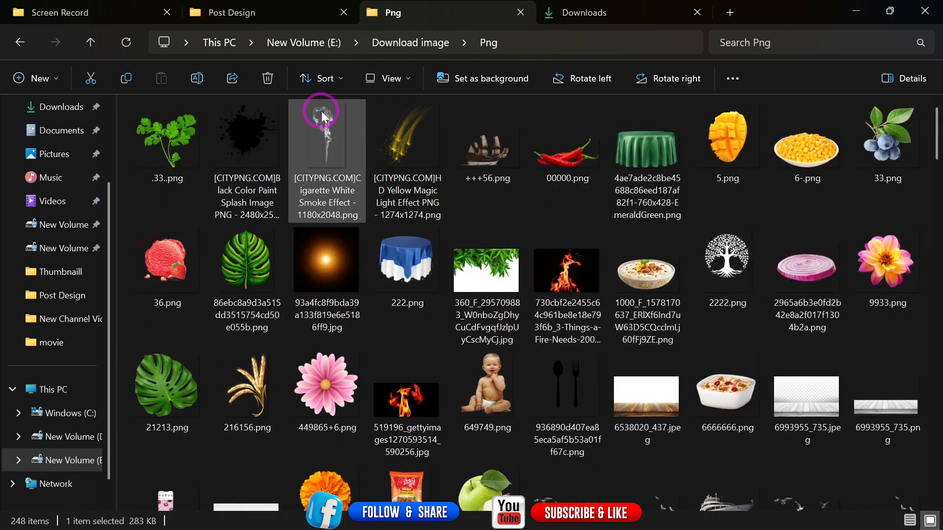
left_click_drag(322, 117, 356, 230)
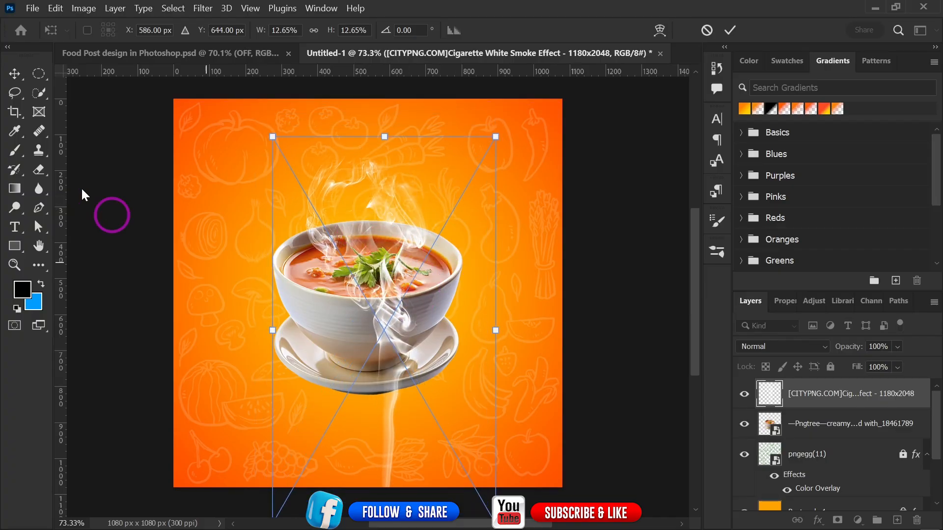
left_click(730, 30)
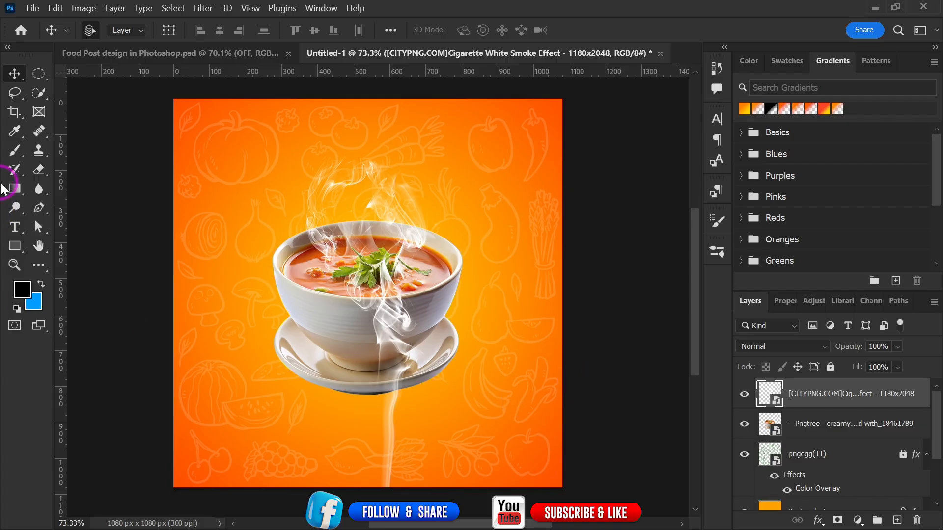
Rasterize the smoke layer and erase the smoke over the bowl's front and below the saucer with a soft 284 px eraser
left_click(40, 171)
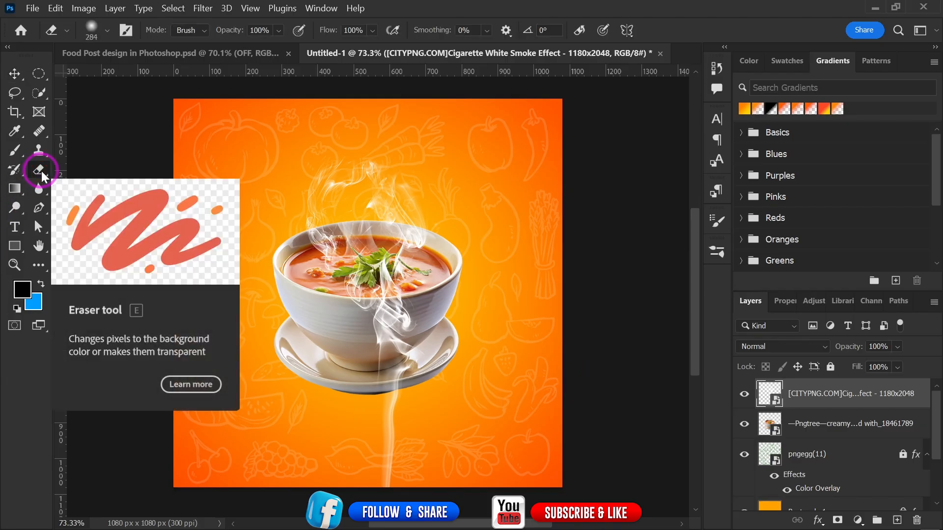
left_click(387, 338)
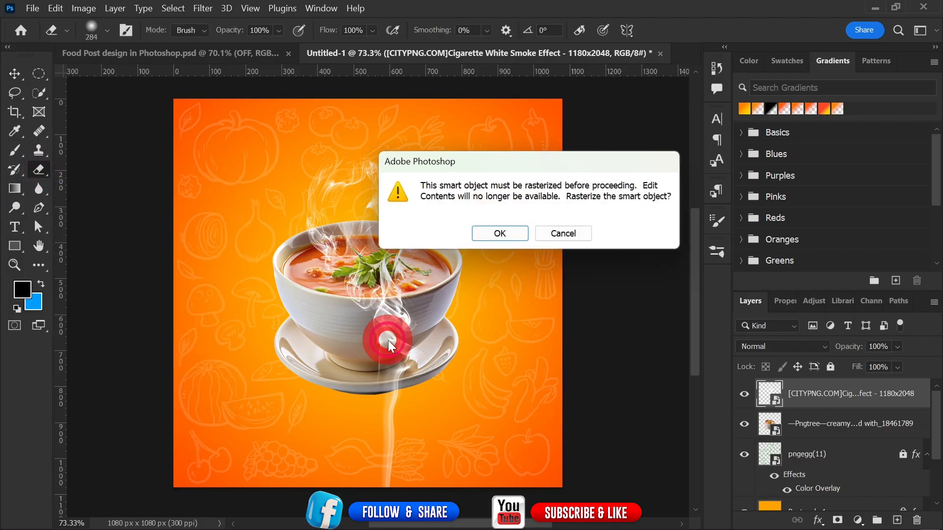
left_click(499, 234)
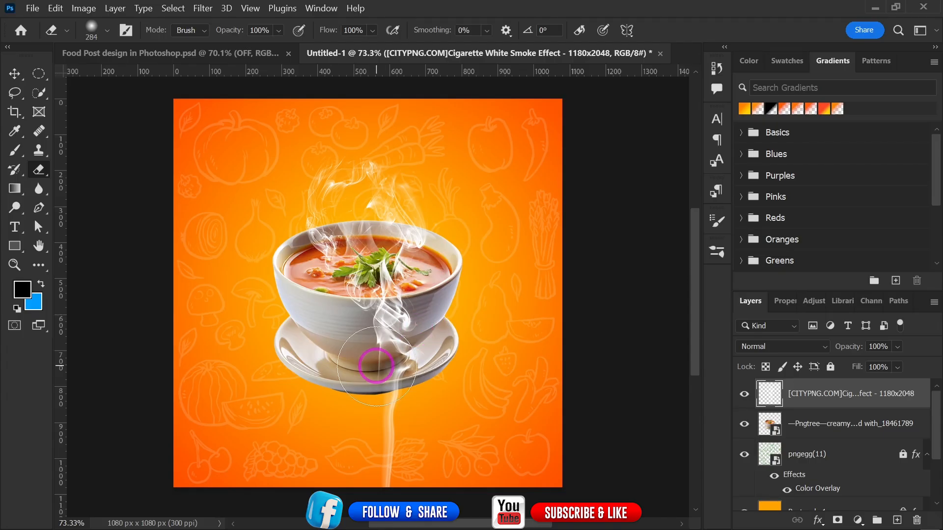
mouse_move(371, 478)
left_mouse_down()
mouse_move(373, 435)
mouse_move(452, 490)
mouse_move(350, 395)
mouse_move(400, 463)
mouse_move(448, 377)
mouse_move(302, 432)
left_mouse_up()
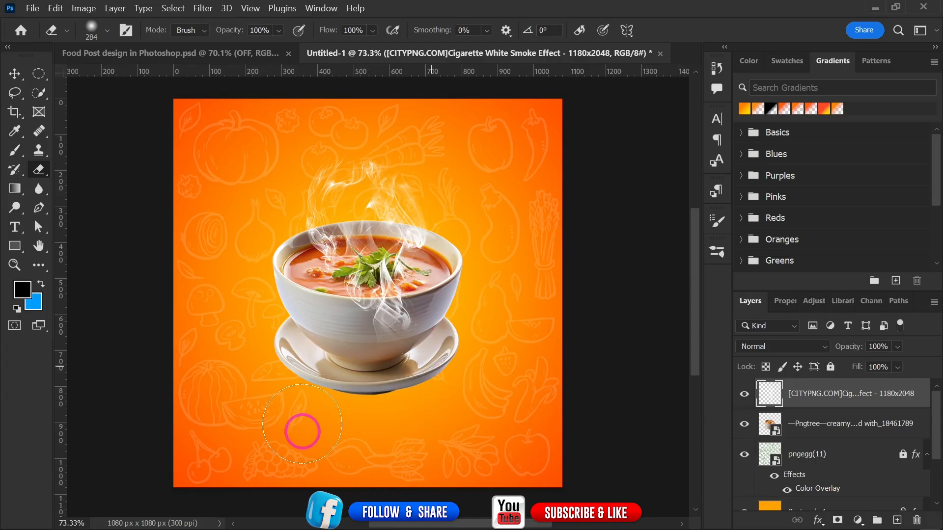
mouse_move(426, 362)
left_mouse_down()
mouse_move(363, 342)
mouse_move(388, 325)
mouse_move(279, 327)
mouse_move(422, 327)
mouse_move(348, 337)
mouse_move(406, 320)
mouse_move(456, 336)
left_mouse_up()
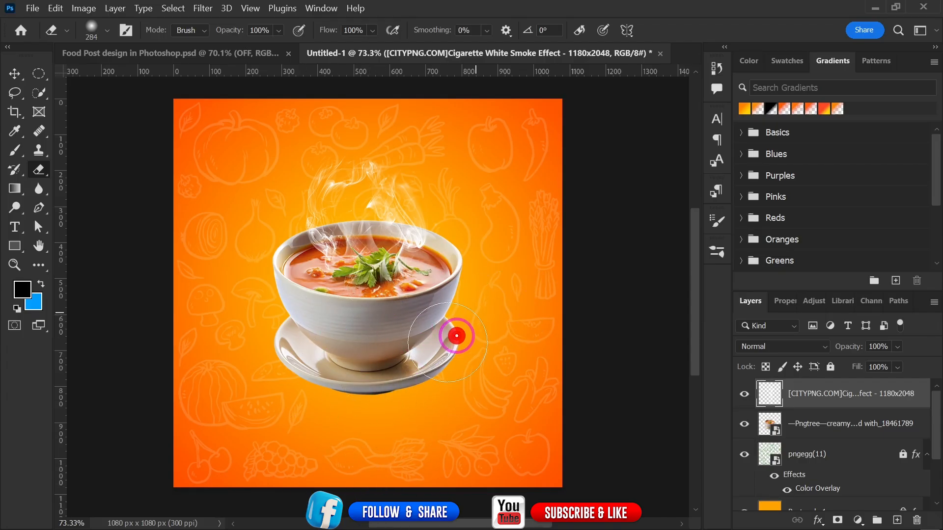
left_click(13, 74)
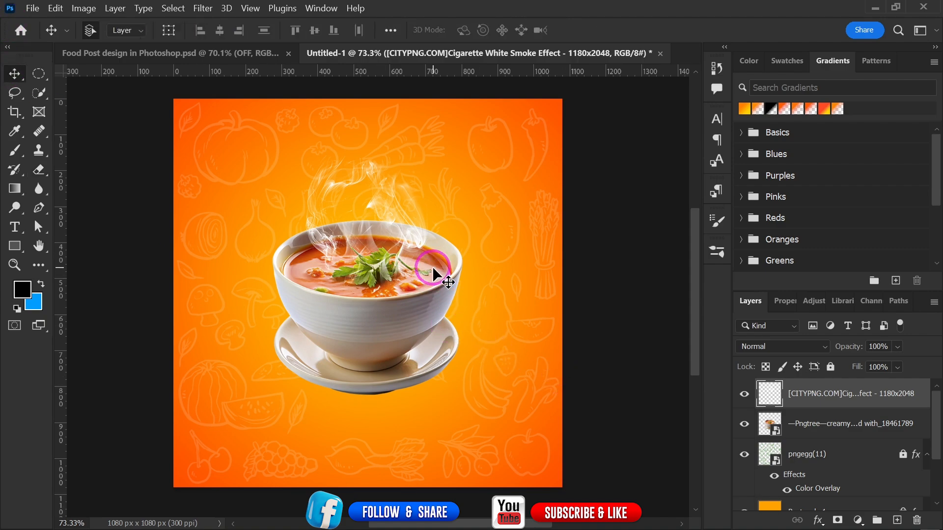
Convert the erased smoke layer to a smart object
left_click(886, 410)
right_click(878, 397)
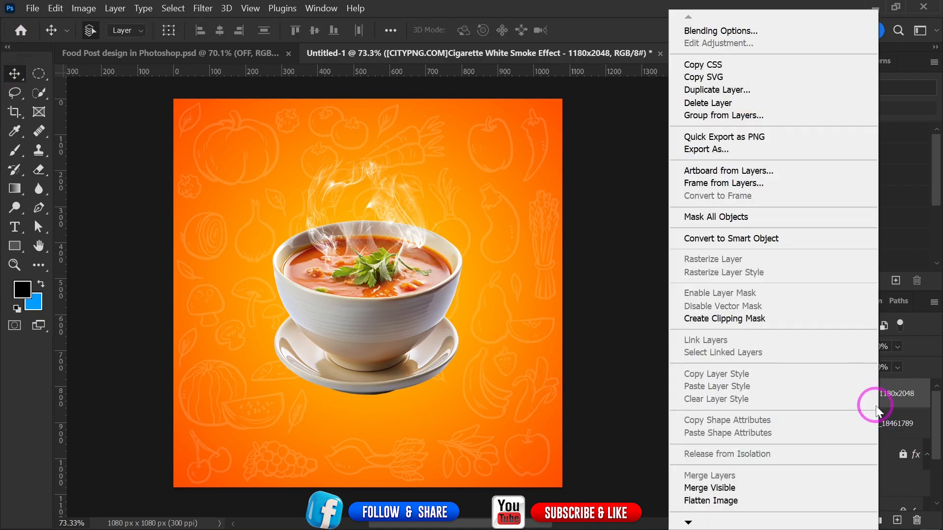
left_click(738, 240)
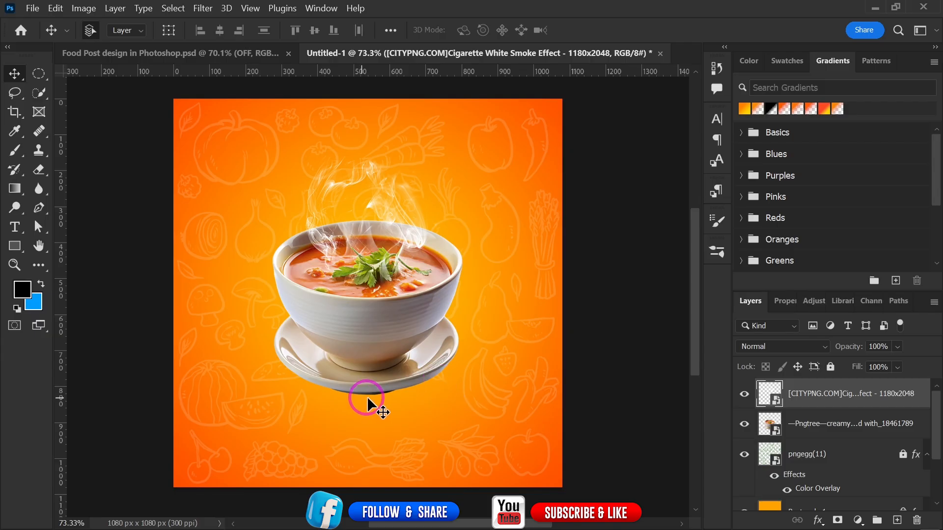
Paint a soft black shadow at the saucer's base on a new layer with a flattened 695 px brush, and move that layer beneath the bowl
left_click(897, 520)
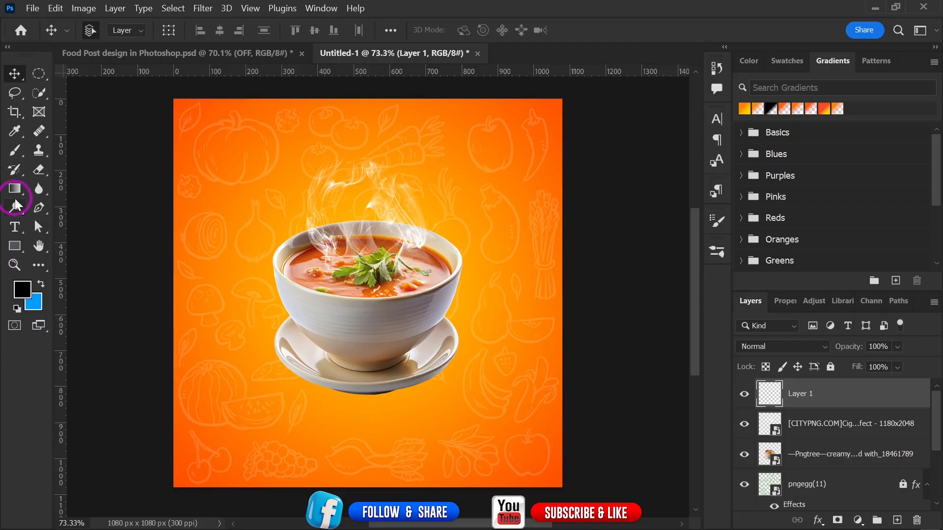
left_click(15, 150)
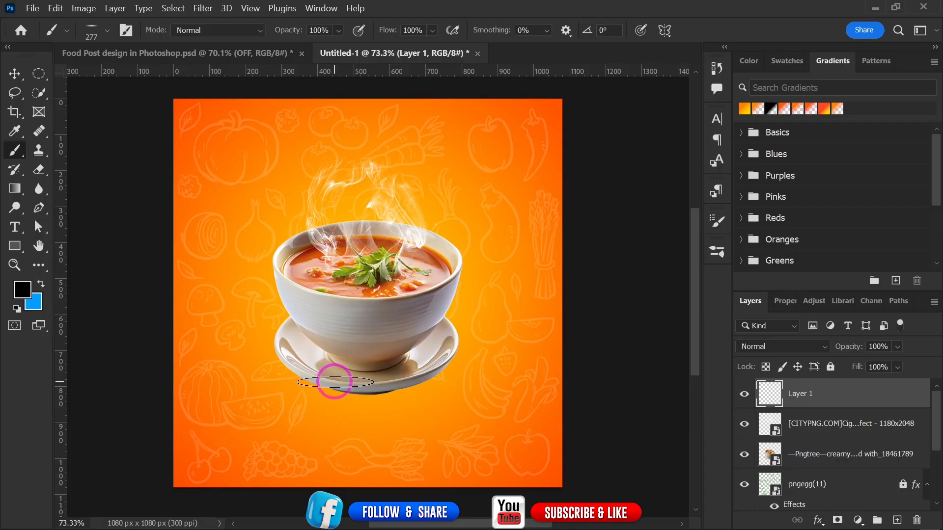
left_click_drag(334, 382, 431, 381)
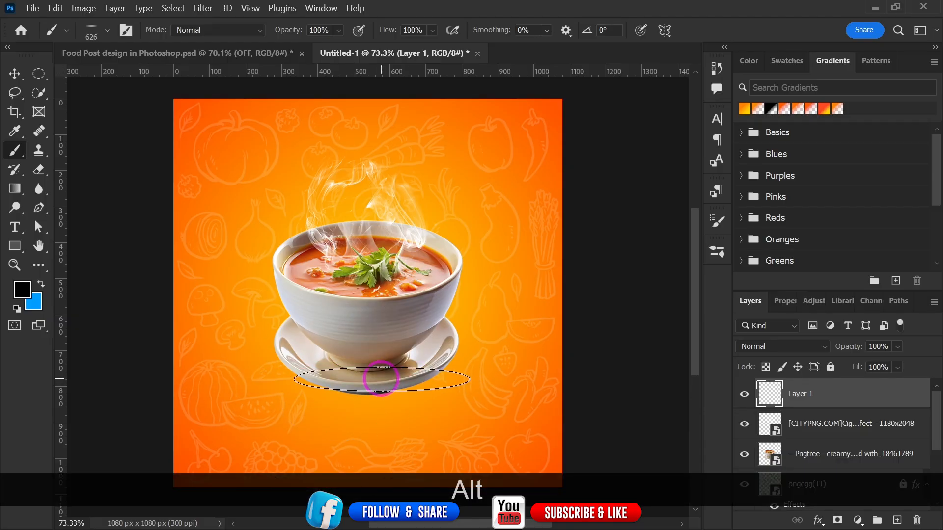
left_click_drag(365, 361, 382, 369)
left_click(368, 370)
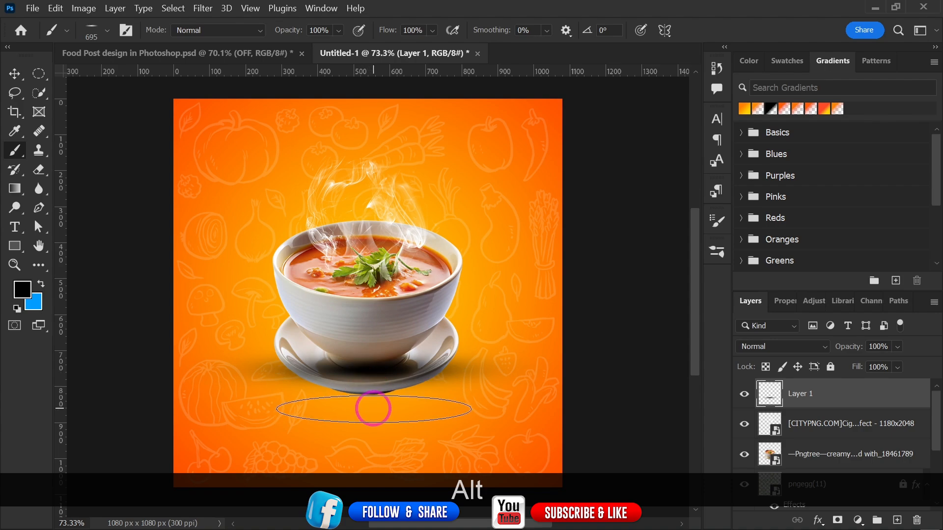
left_click_drag(852, 405, 866, 466)
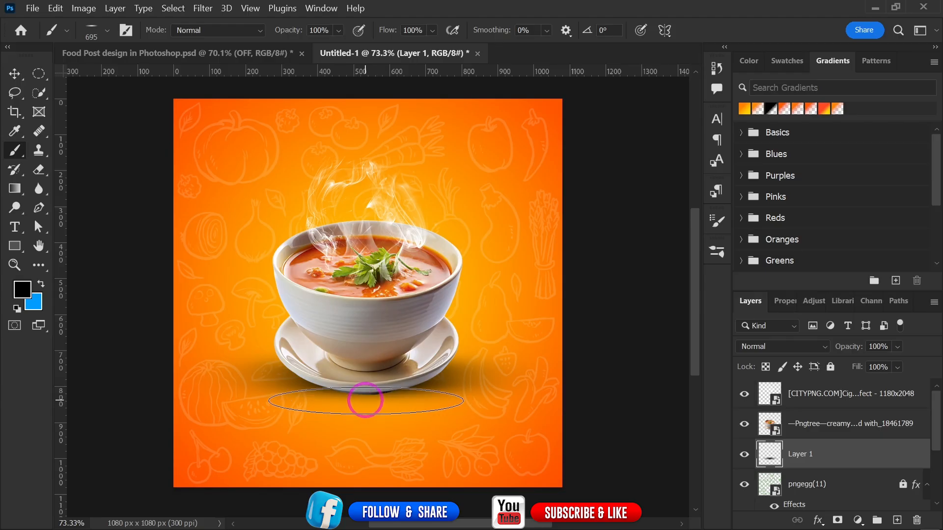
Deepen the shadow directly beneath the saucer with the flattened black brush at 481 px
left_click_drag(366, 400, 308, 399)
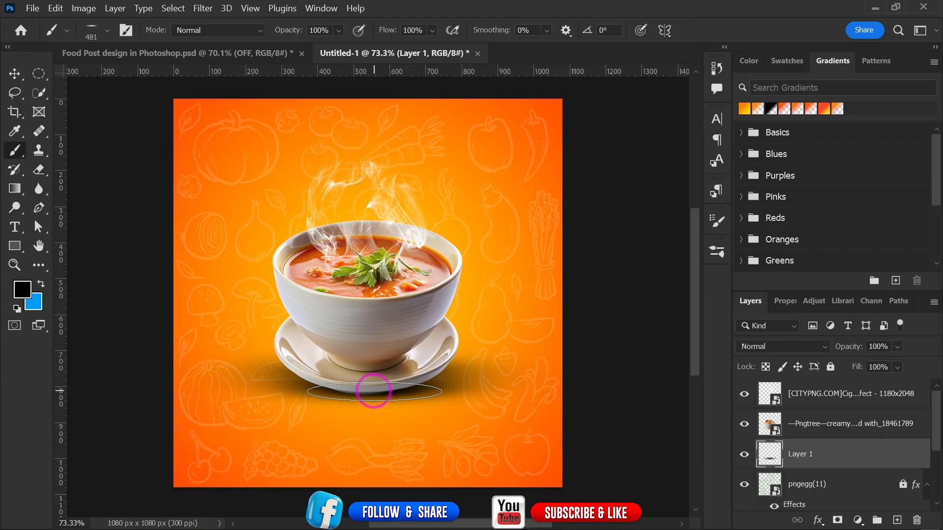
left_click(13, 74)
scroll(397, 248, "down", 2)
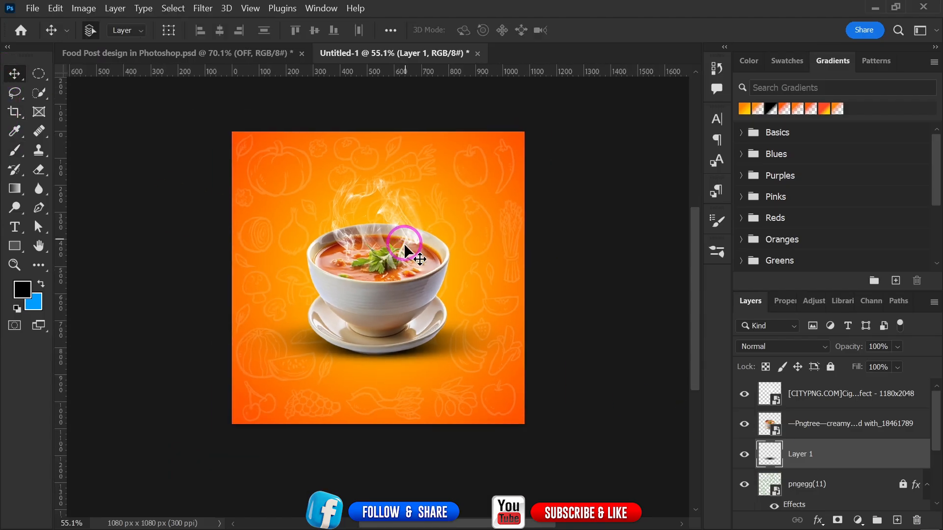
scroll(438, 265, "up", 3)
scroll(299, 276, "down", 2)
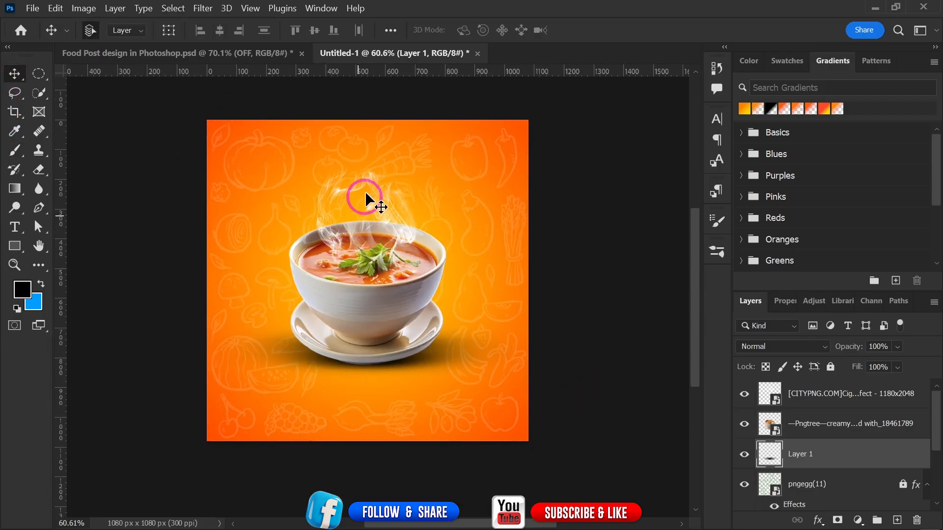
scroll(373, 202, "up", 1)
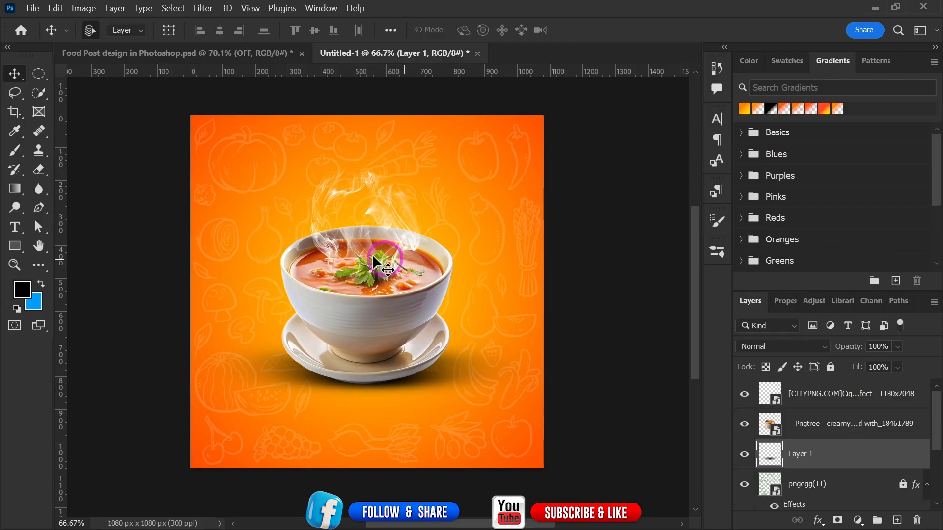
Switch to the finished "Food Post design in Photoshop.psd" document and select the red chilies beside the bowl to examine that element
left_click(194, 52)
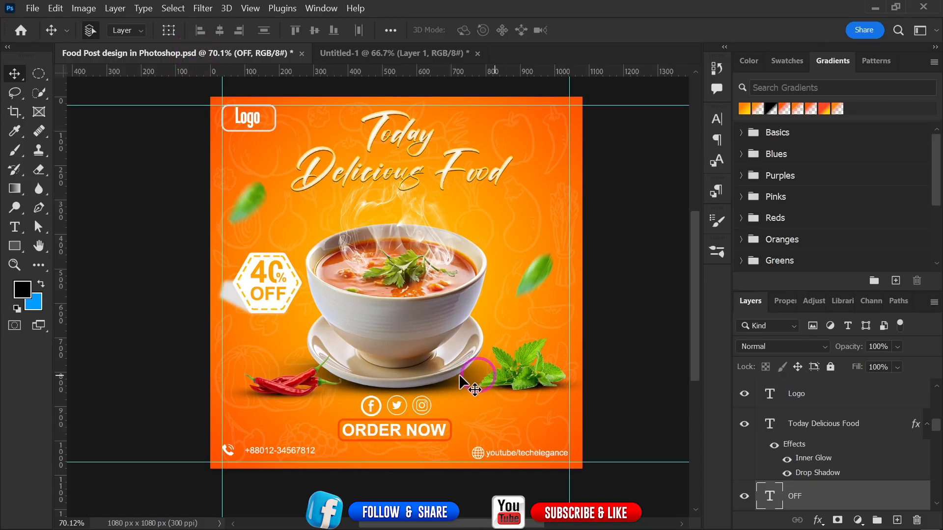
left_click(296, 378)
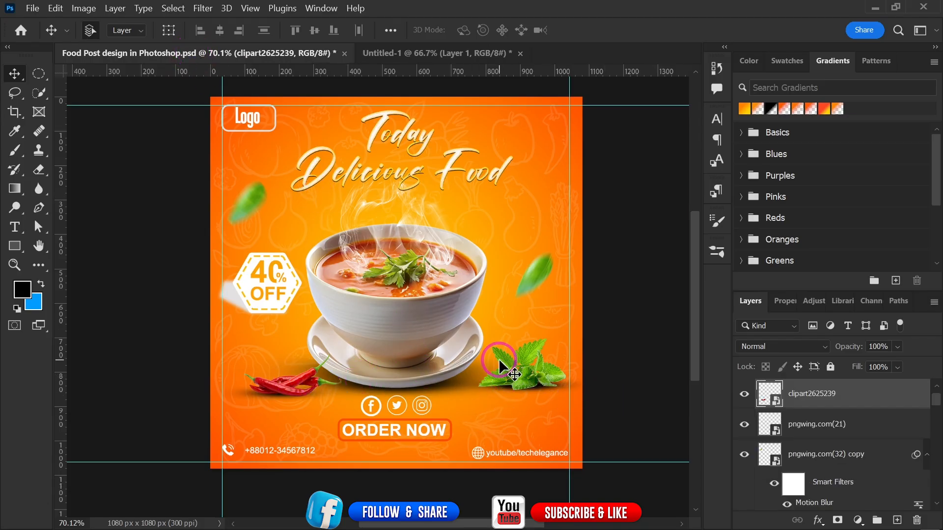
Add the mint leaves to the chili selection and copy both elements into the Untitled-1 document
left_click(522, 375, "shift")
left_click_drag(521, 373, 453, 310)
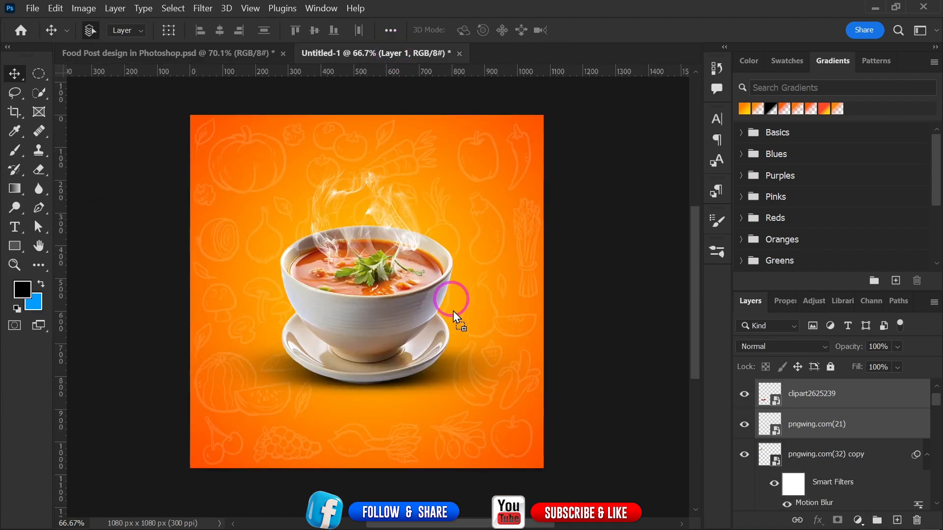
left_click_drag(469, 361, 470, 357)
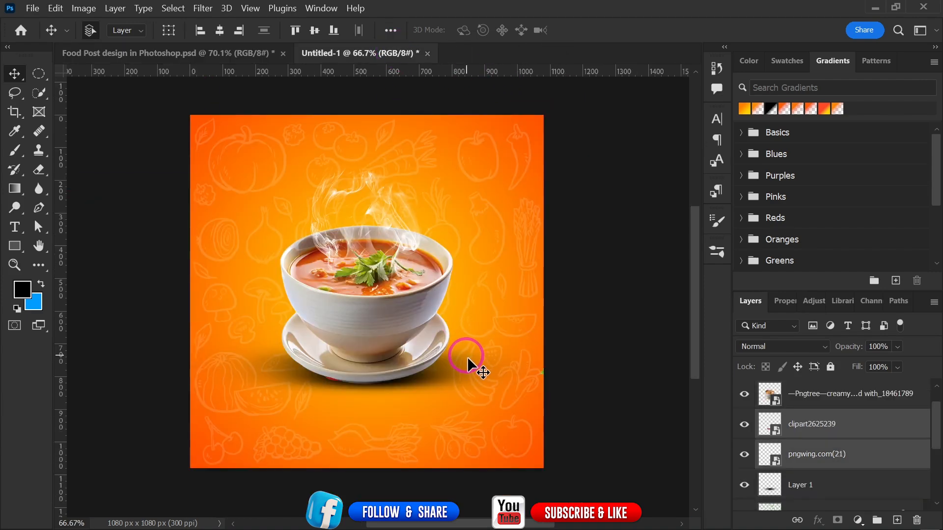
left_click_drag(538, 377, 462, 380)
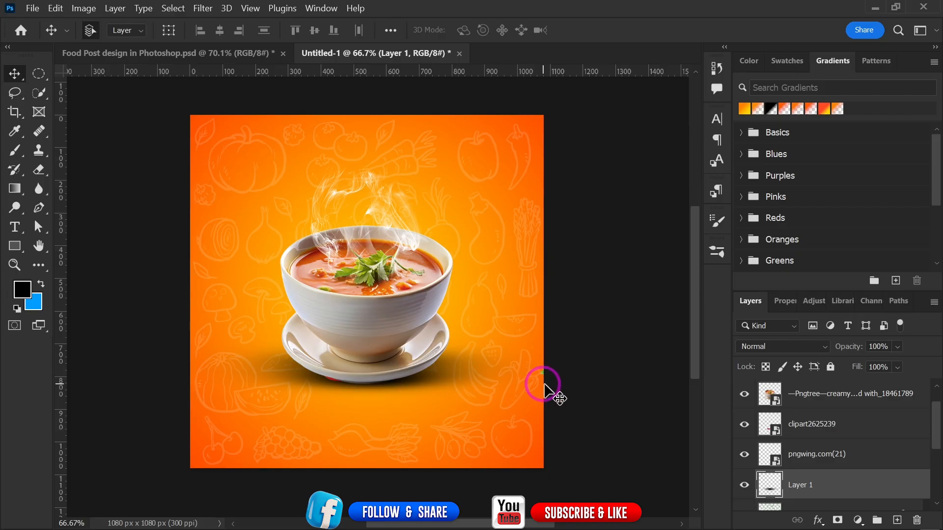
Select the chili and mint layers together, center them around the saucer, and enlarge them slightly so they flank the bowl
left_click(794, 432)
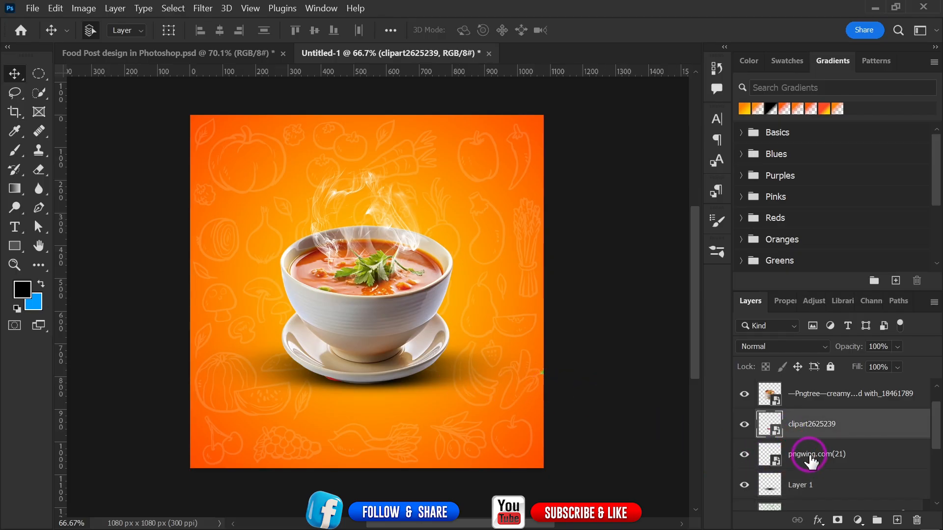
left_click(810, 454, "ctrl")
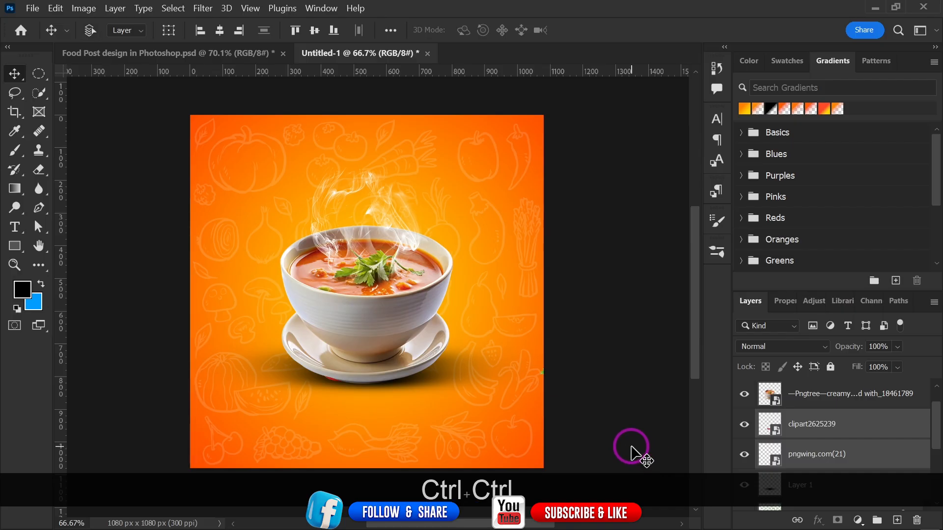
key("ctrl+t")
left_click_drag(507, 366, 404, 366)
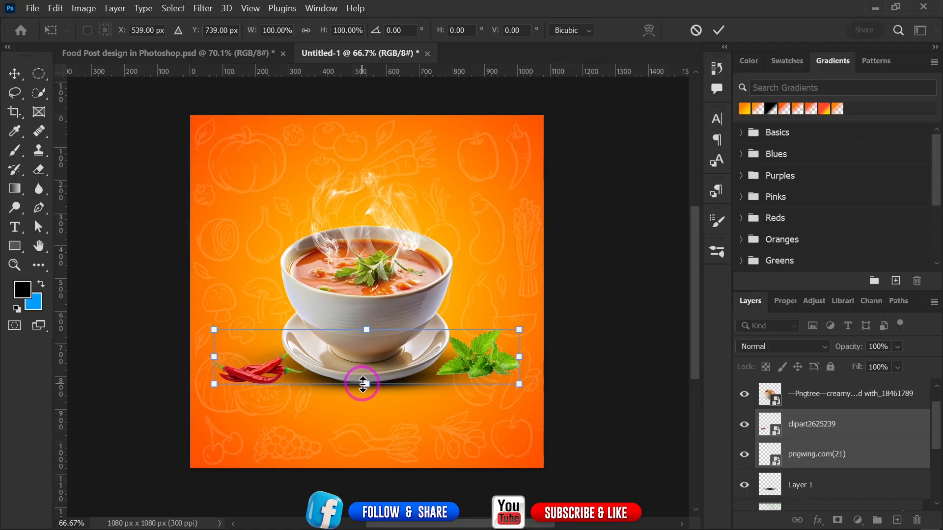
key("shift")
left_click_drag(363, 383, 369, 391)
Move the chili and mint layers to the top of the layer stack and deselect them
left_click_drag(828, 434, 848, 392)
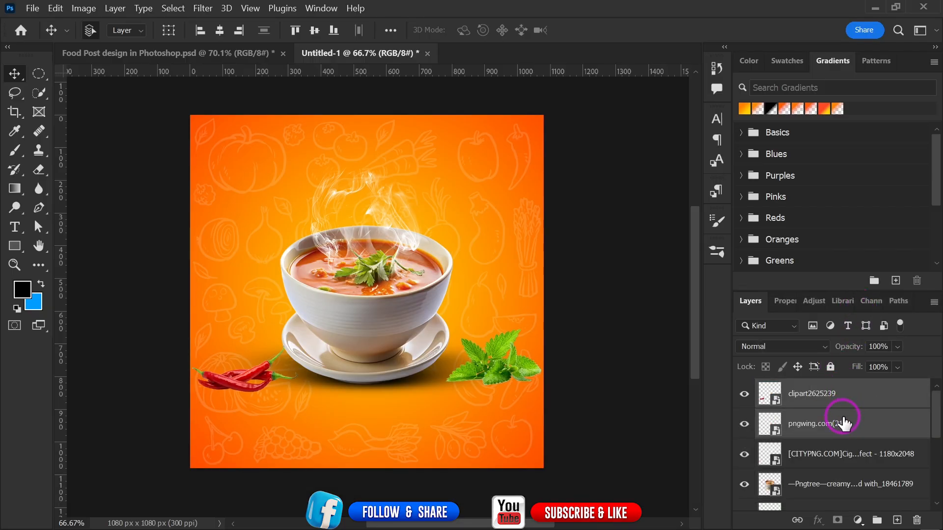
scroll(452, 369, "down", 2)
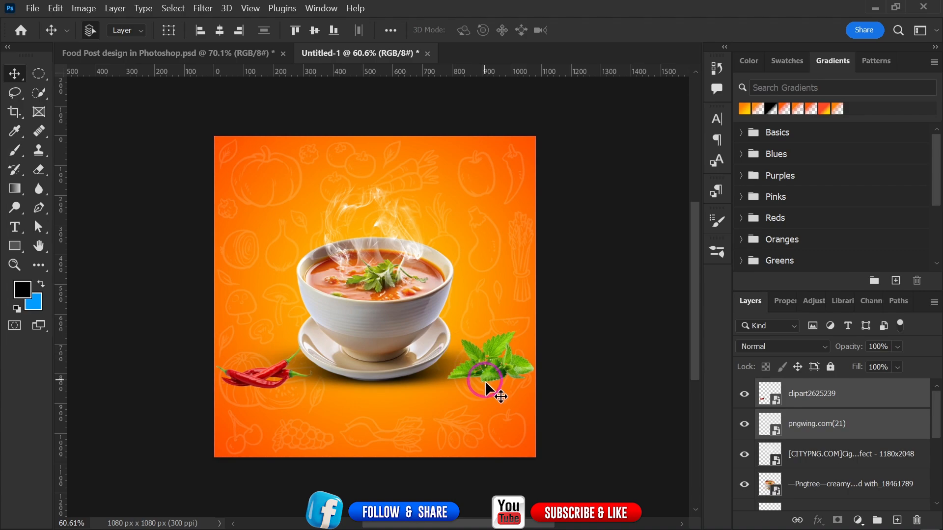
left_click(631, 344)
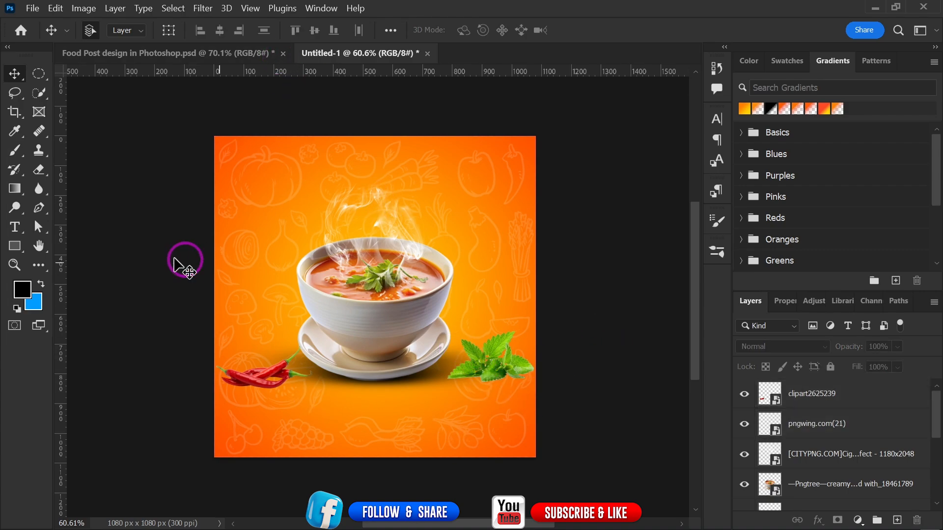
Paint soft black shadows under the mint and the chilies with the flattened 278 px brush on a new layer above the smoke
left_click(836, 452)
left_click(897, 521)
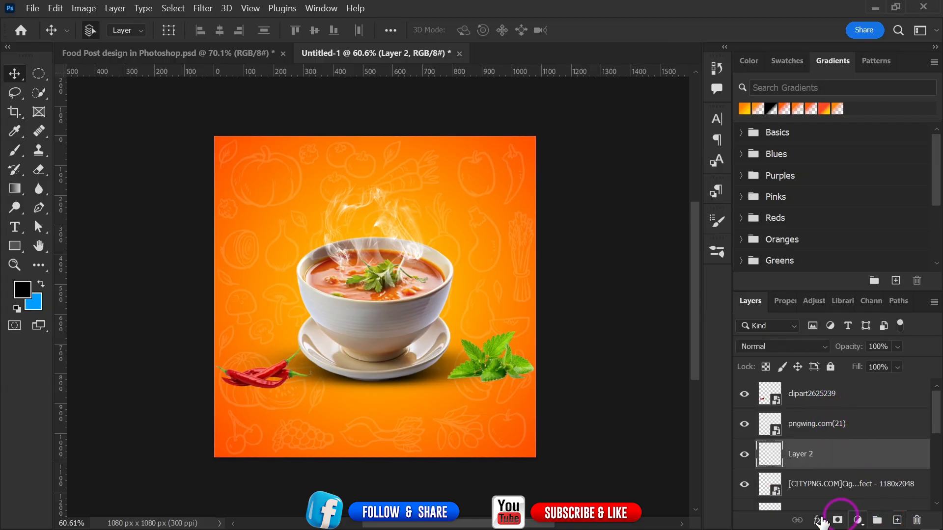
left_click(14, 153)
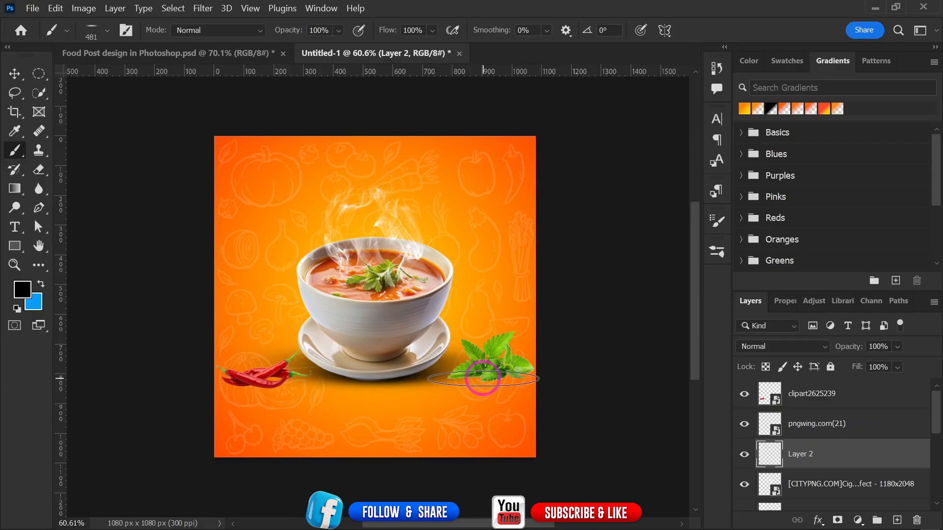
right_click(461, 376, "alt")
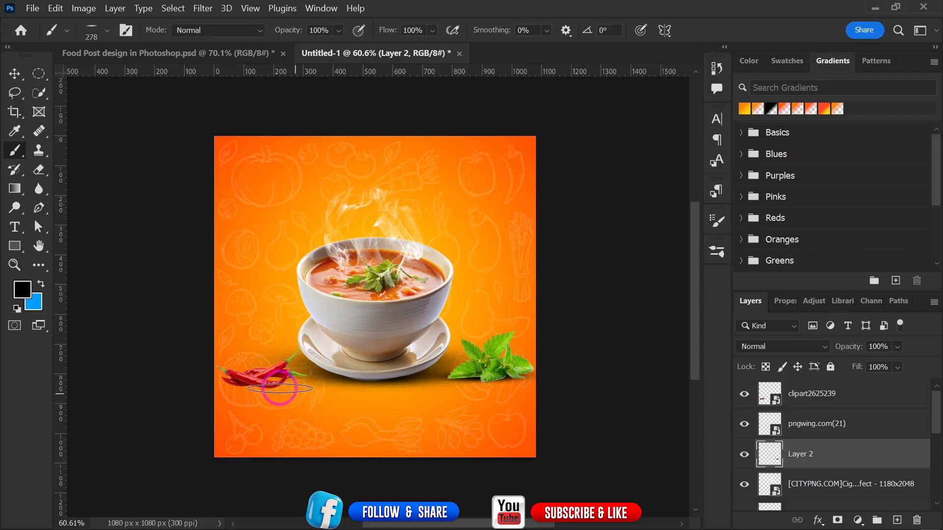
left_click(260, 383)
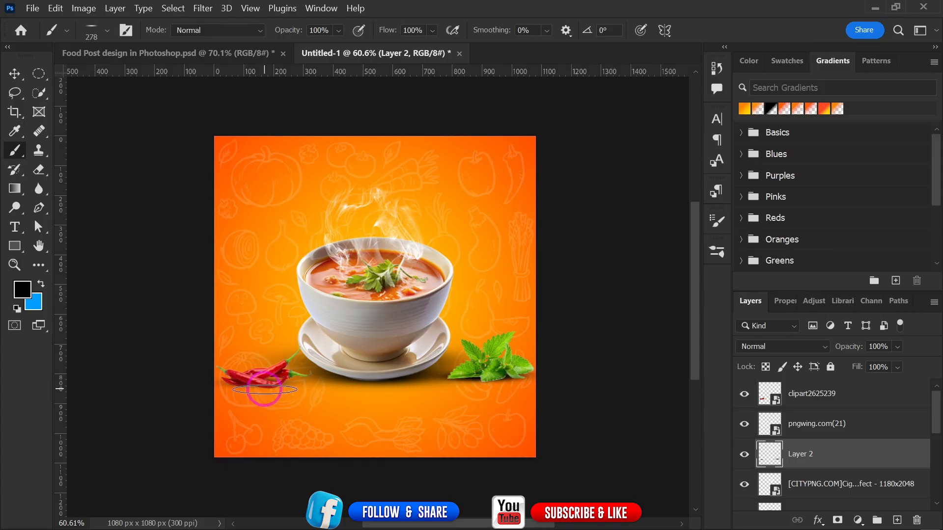
left_click(14, 74)
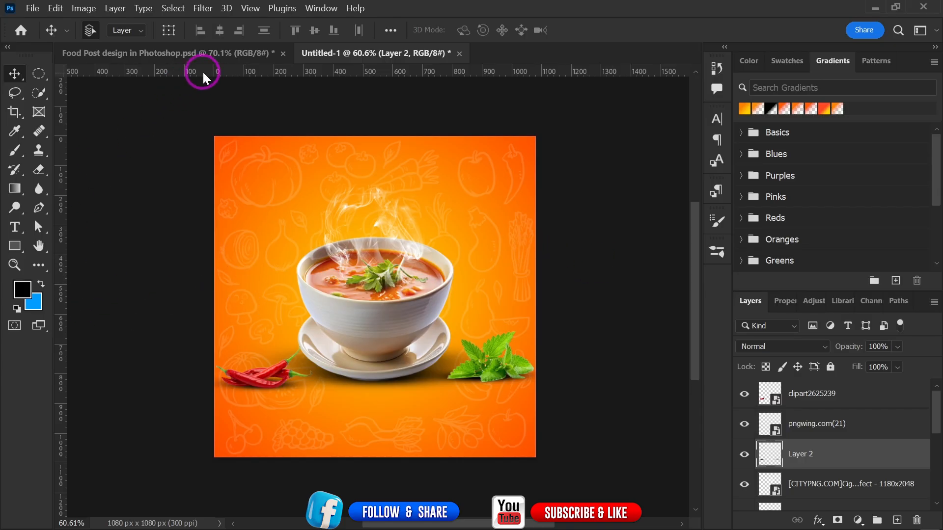
Examine the 40% OFF badge in the finished "Food Post design in Photoshop.psd" document, and return to Untitled-1
left_click(194, 55)
scroll(246, 338, "up", 4)
scroll(242, 336, "up", 1)
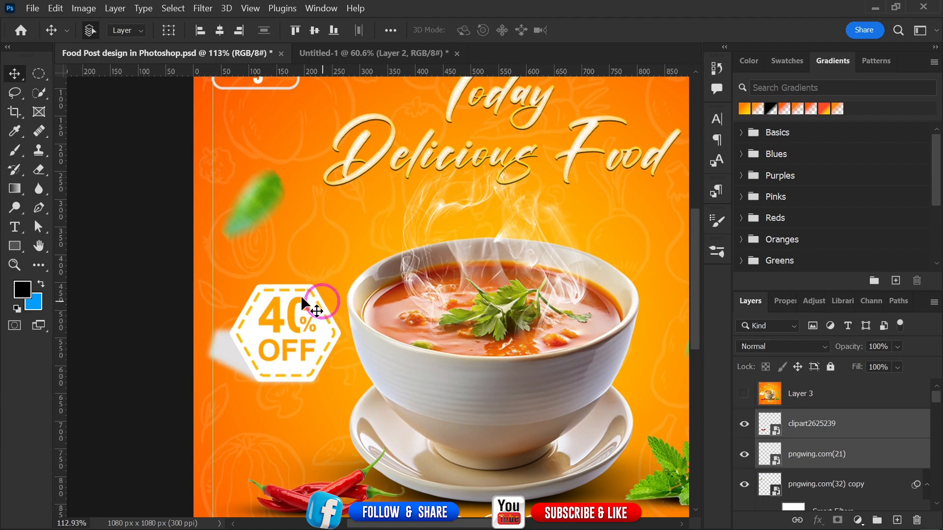
scroll(300, 296, "down", 3)
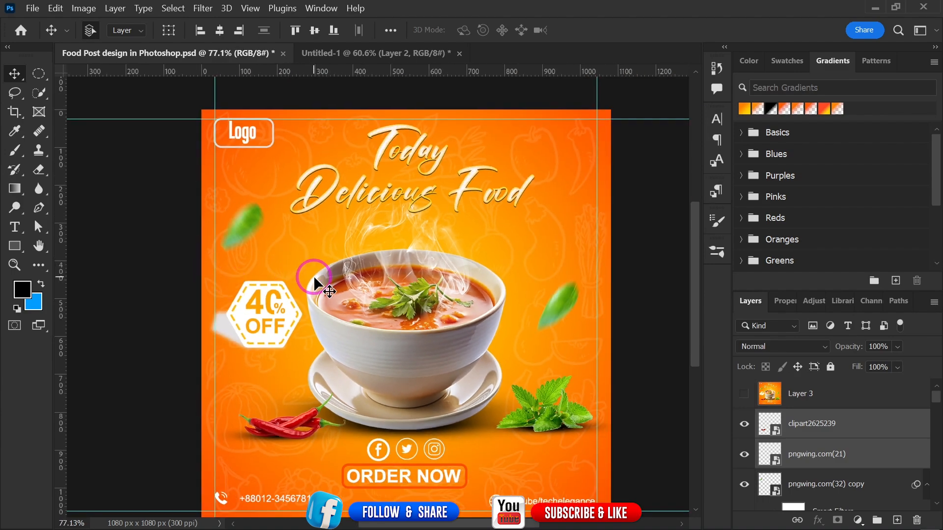
left_click(343, 53)
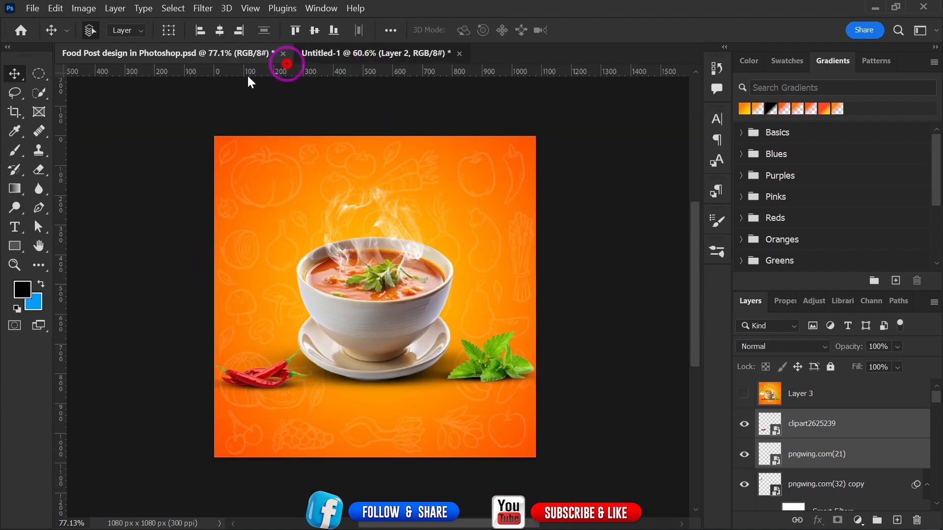
Draw a six-sided polygon about 229 x 201 px over the bowl's left edge and fill it with white
left_click(15, 246)
left_click(235, 298)
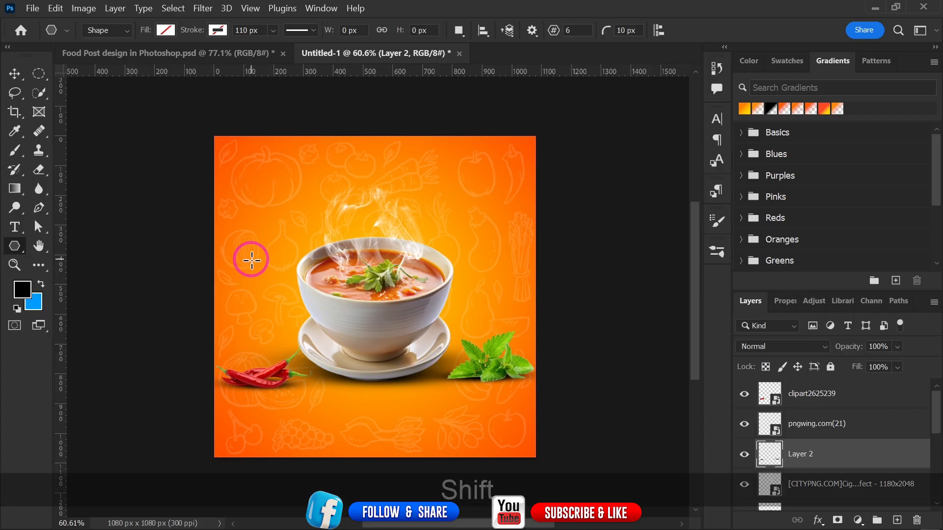
left_click_drag(250, 260, 320, 324)
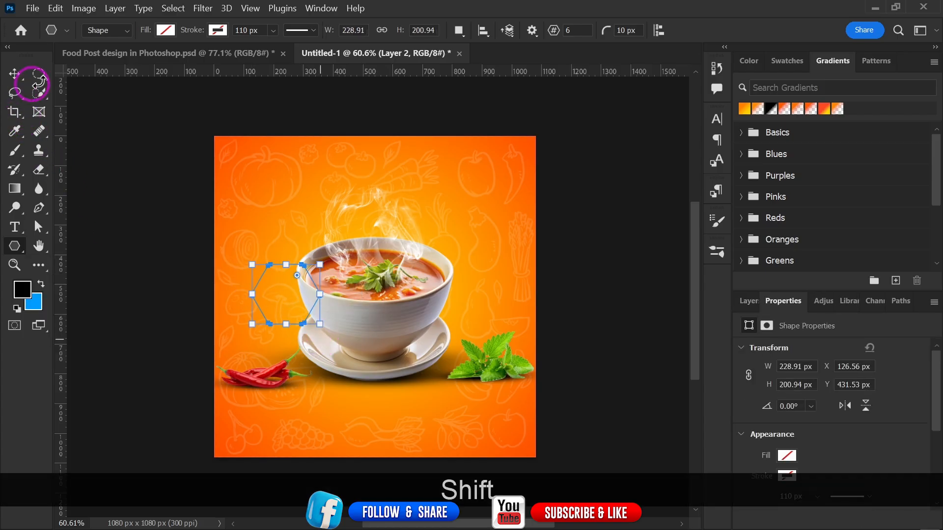
left_click(177, 29)
left_click(72, 108)
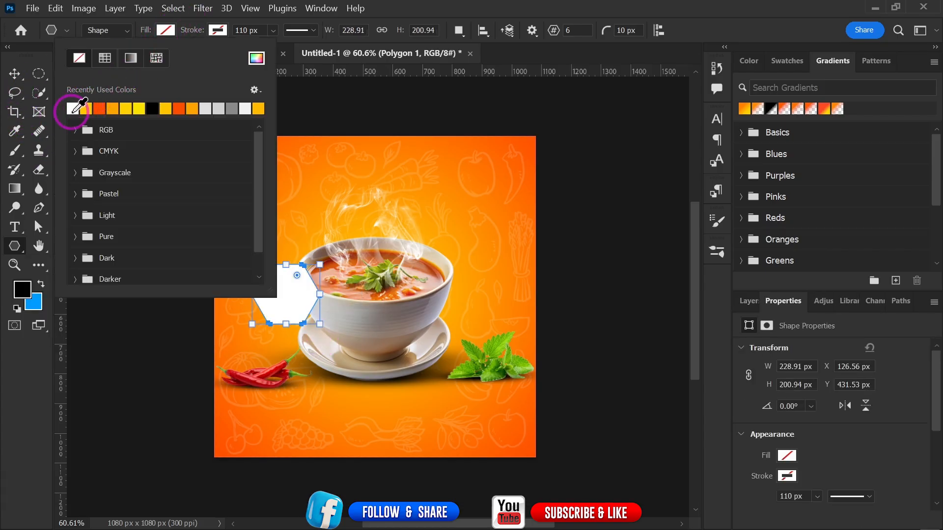
double_click(405, 13)
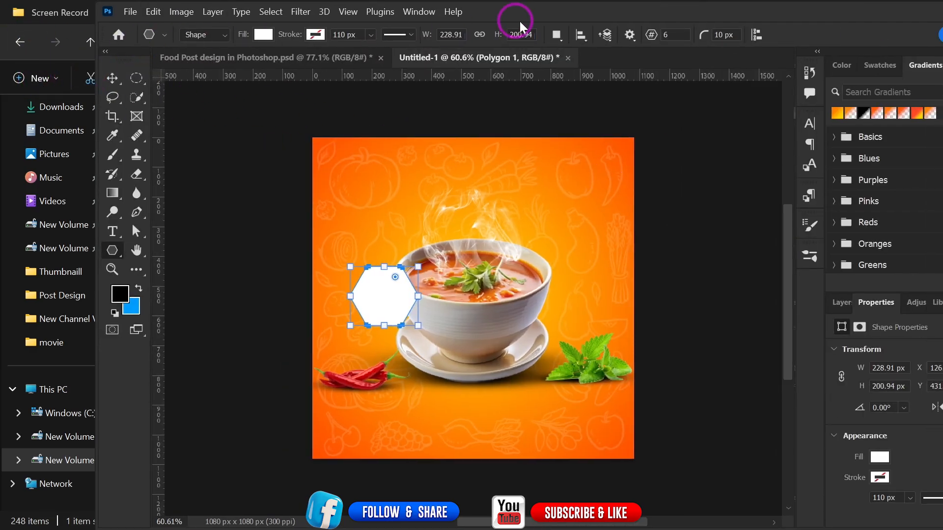
double_click(554, 14)
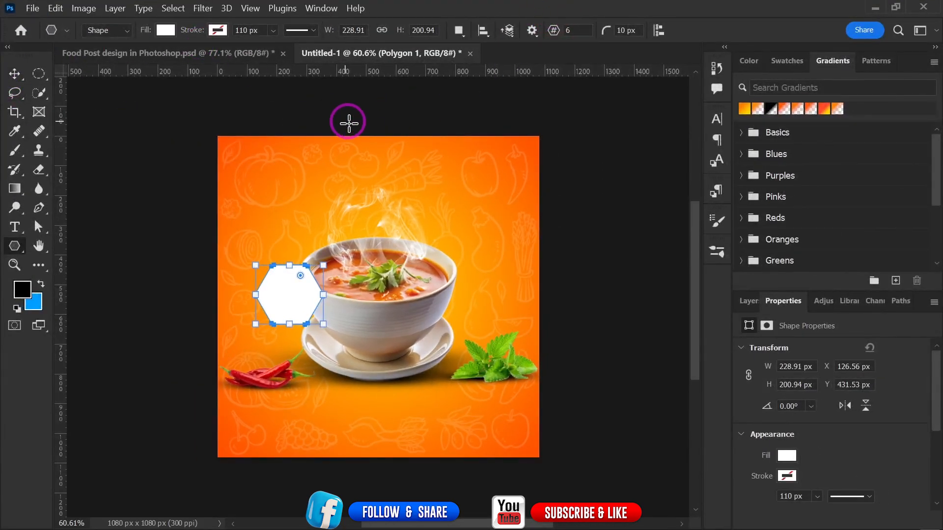
Move the white hexagon left of the bowl above the chilies and scale it down to about 189 x 166 px
scroll(273, 221, "up", 1)
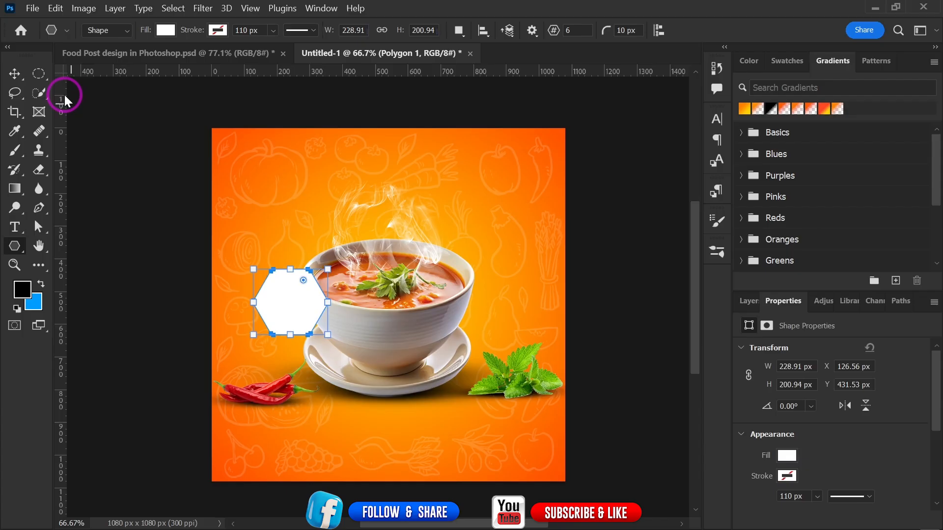
left_click(14, 75)
left_click_drag(281, 302, 251, 309)
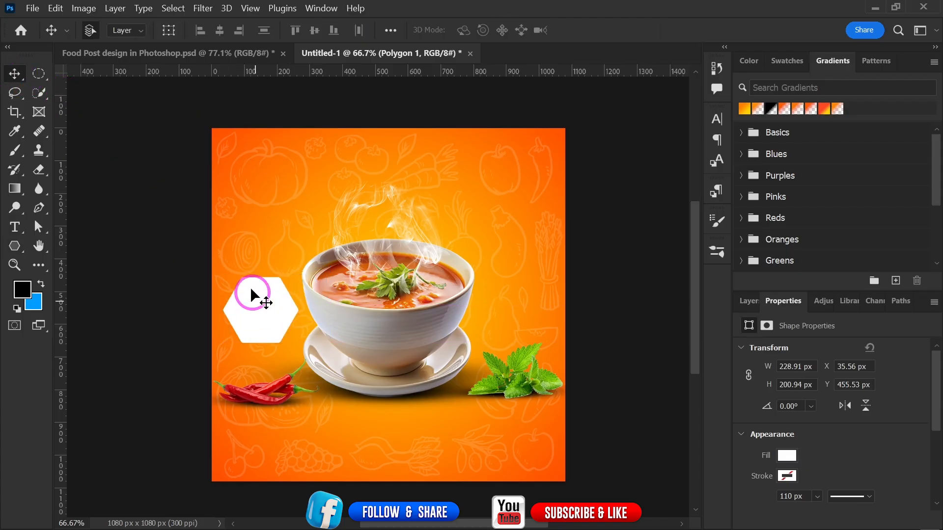
key("ctrl+t")
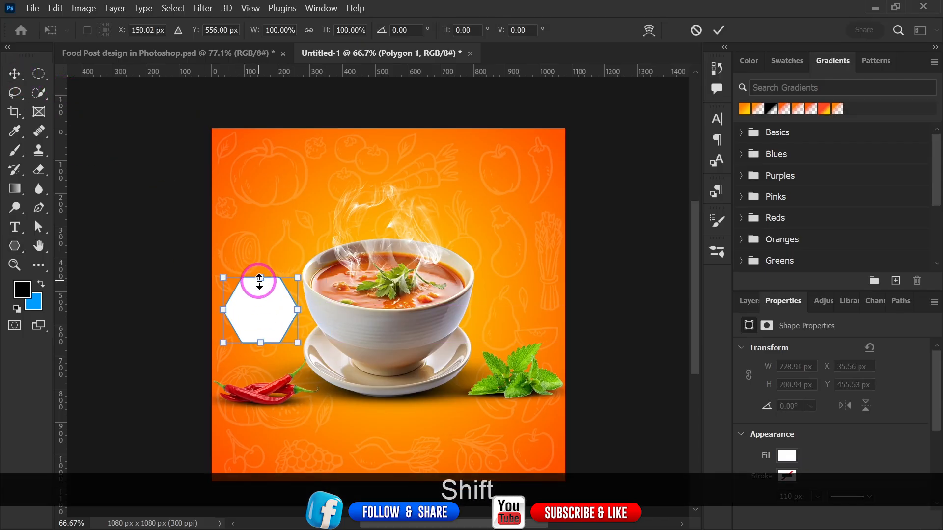
left_click_drag(259, 277, 259, 288)
key("Return")
scroll(253, 318, "up", 1)
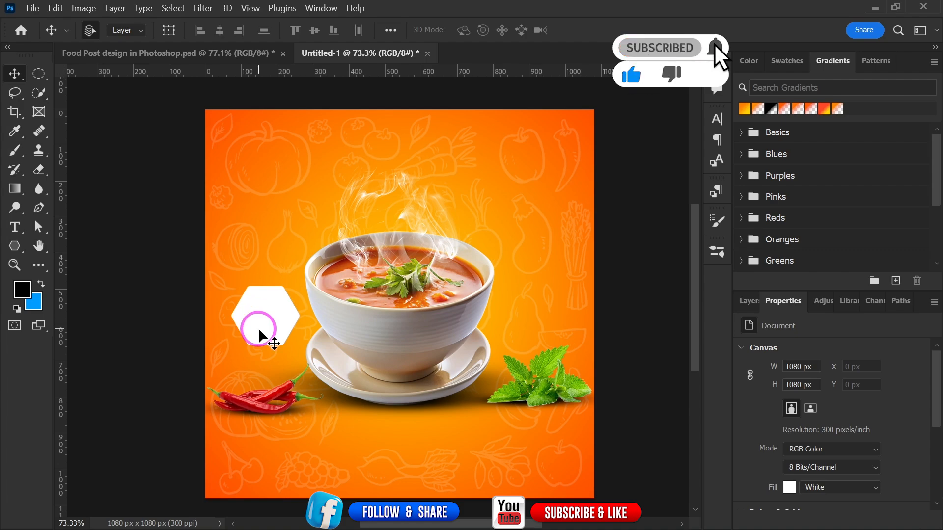
left_click(262, 322)
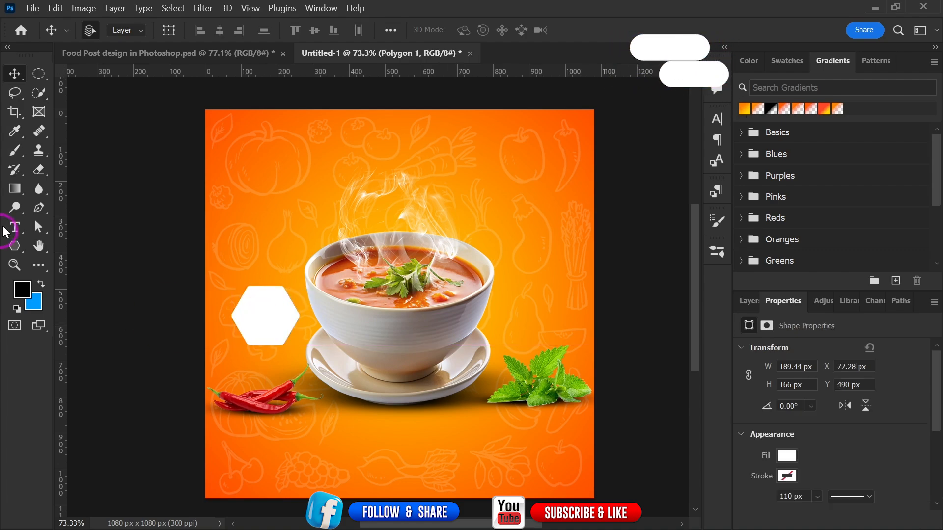
Copy the badge layers OFF, %, 40, Polygon 2 and Polygon 1 from "Food Post design in Photoshop.psd" into Untitled-1, over the bowl's right edge
left_click(157, 55)
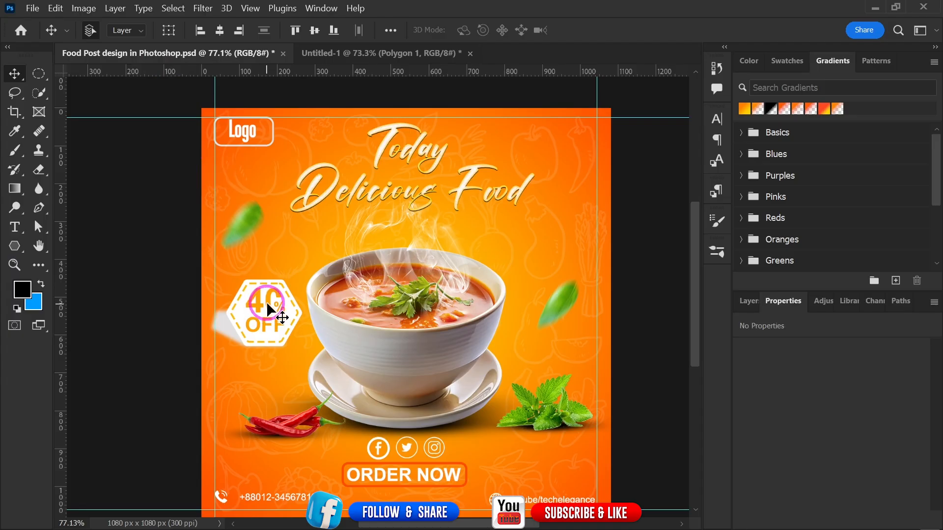
left_click(746, 300)
left_click(283, 321)
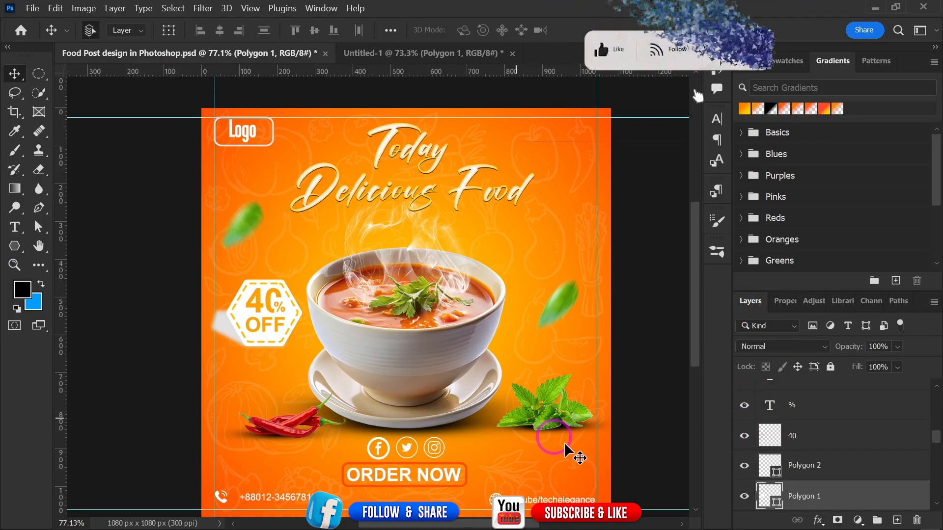
left_click(802, 494)
scroll(805, 486, "up", 3)
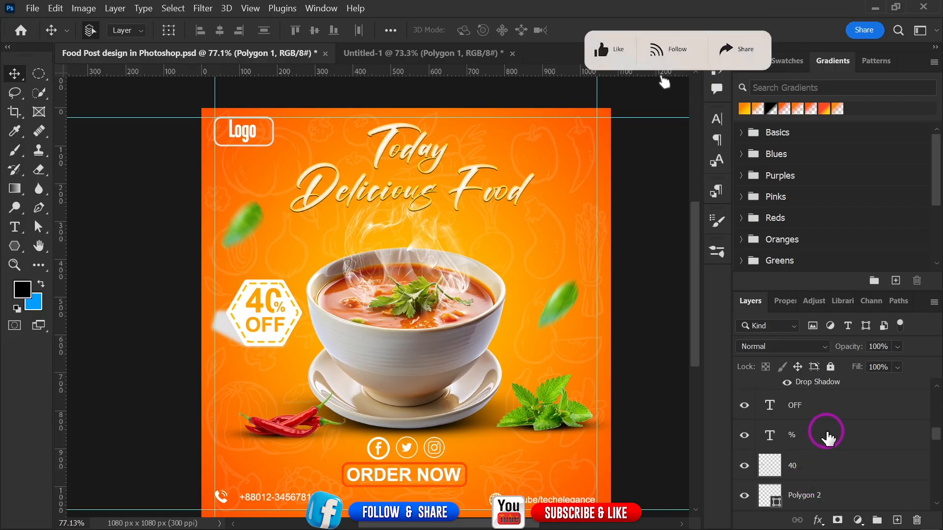
scroll(815, 464, "up", 1)
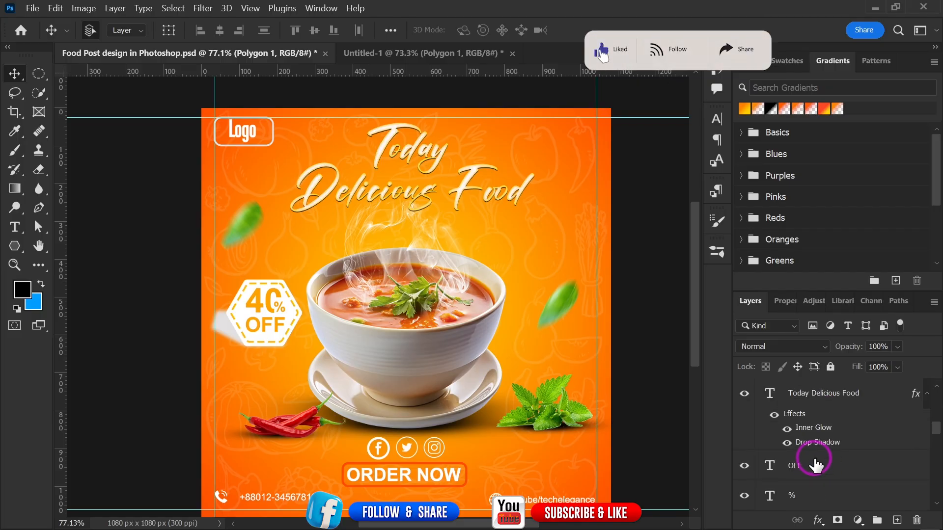
scroll(816, 463, "down", 1)
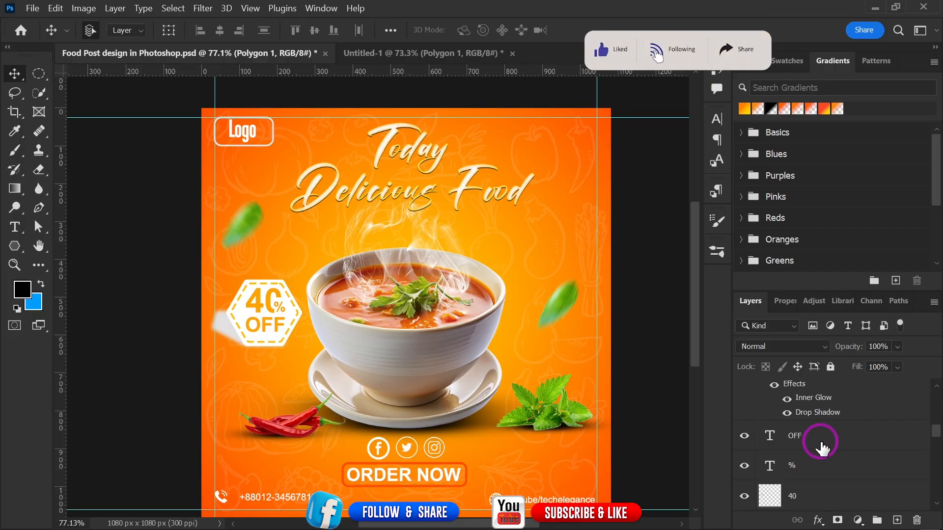
left_click(819, 442)
scroll(822, 457, "down", 3)
scroll(828, 434, "up", 2)
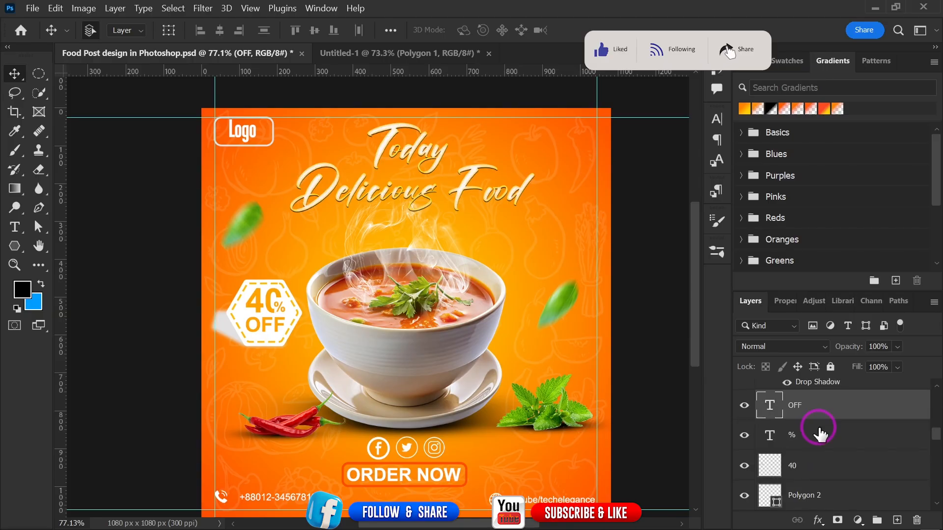
scroll(823, 437, "down", 2)
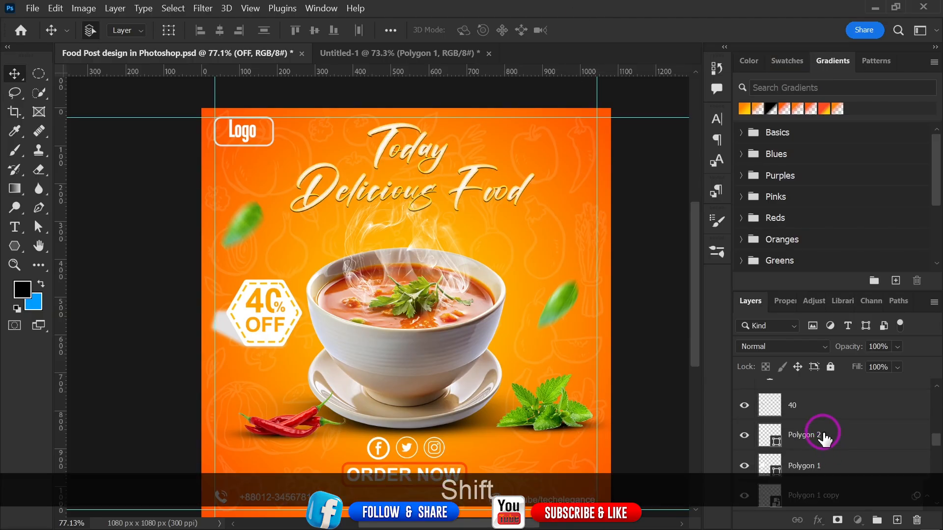
left_click(824, 438, "shift")
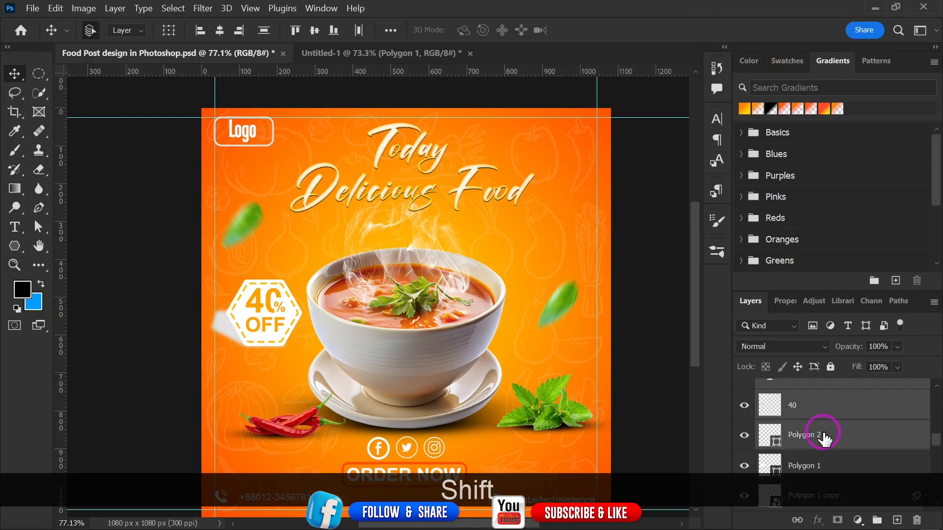
left_click(809, 470, "shift")
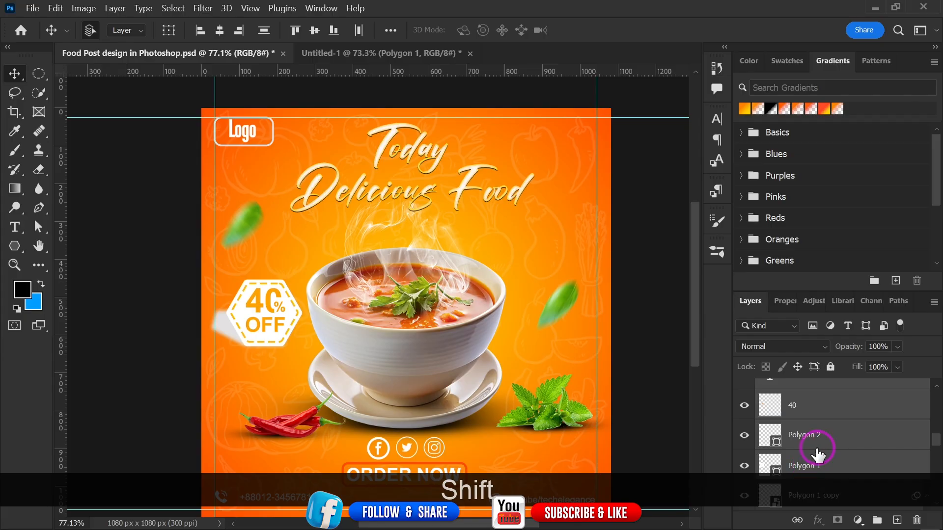
left_click_drag(228, 326, 417, 48)
left_click_drag(342, 233, 446, 378)
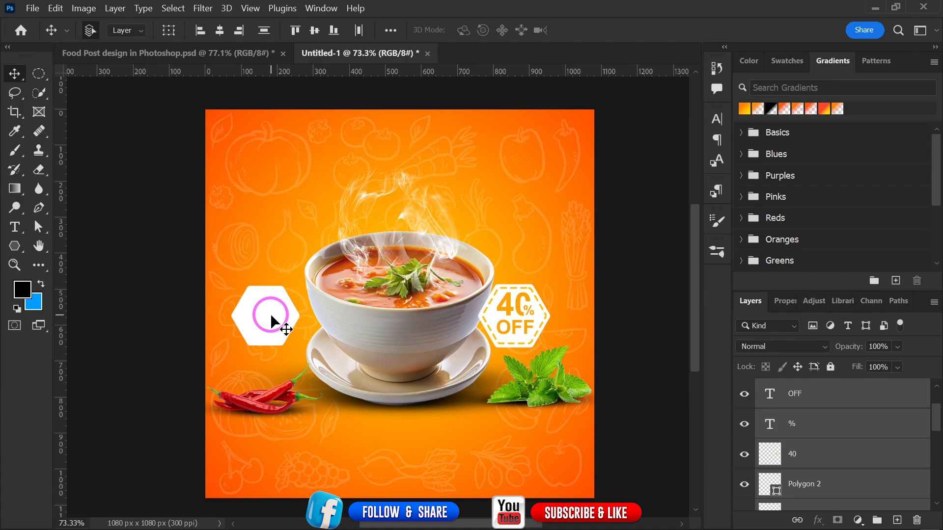
Delete the plain white hexagon and move all five 40% OFF badge layers together into its place left of the bowl
left_click(244, 319)
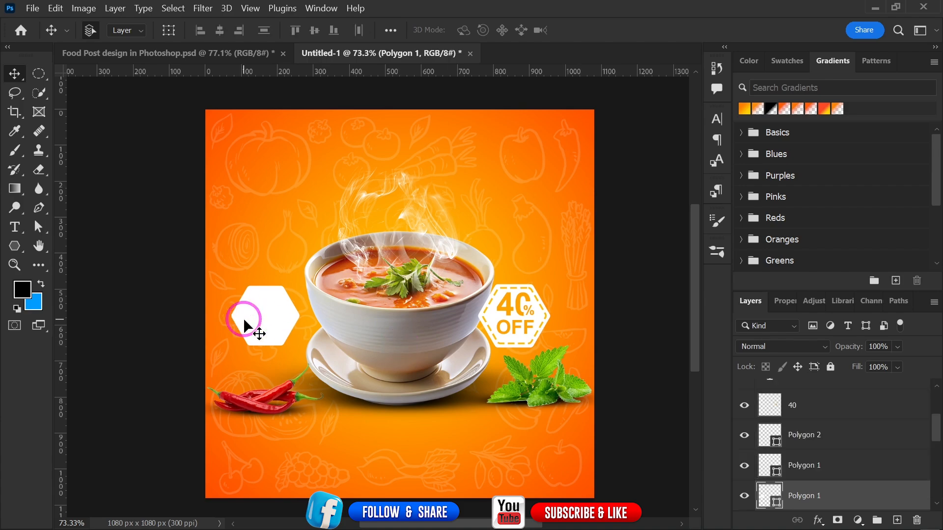
key("Delete")
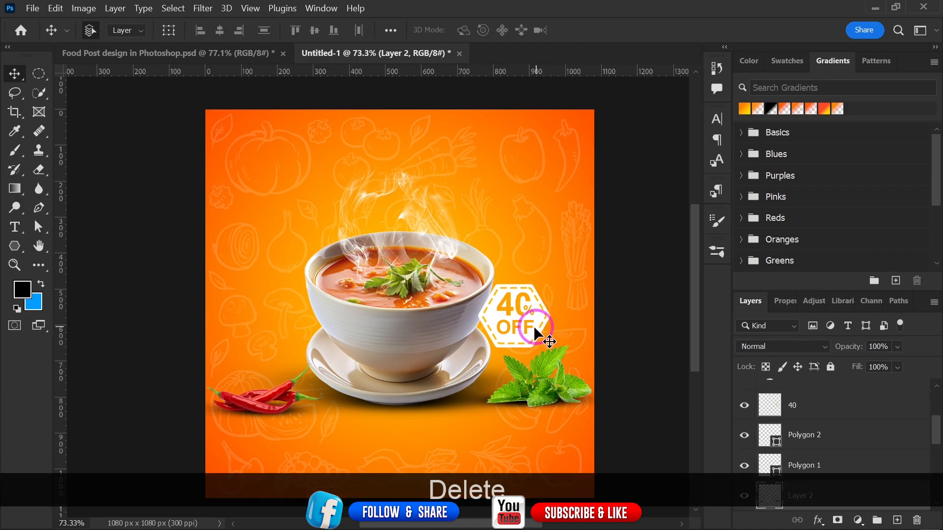
left_click_drag(529, 326, 510, 330)
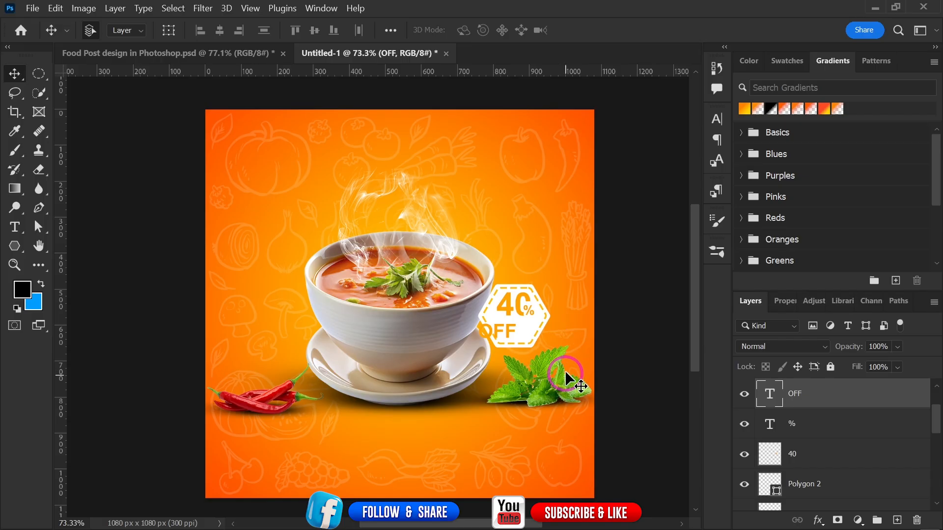
key("ctrl+z")
scroll(867, 444, "up", 2)
scroll(860, 430, "down", 2)
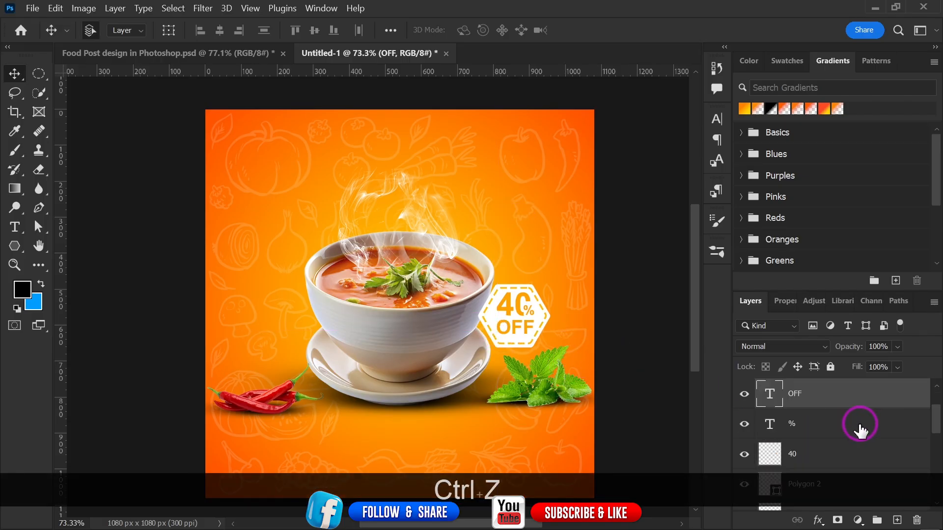
scroll(854, 428, "down", 3)
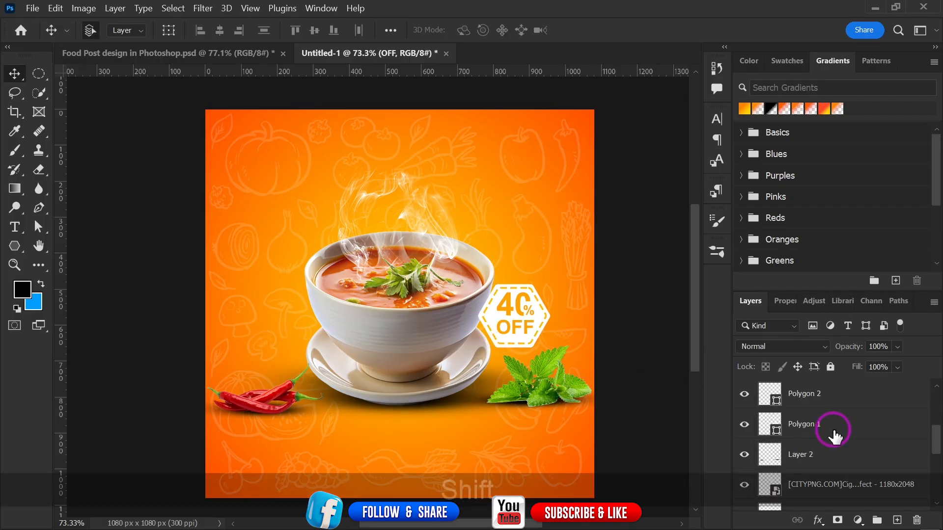
left_click(835, 435, "shift")
left_click_drag(519, 325, 269, 316)
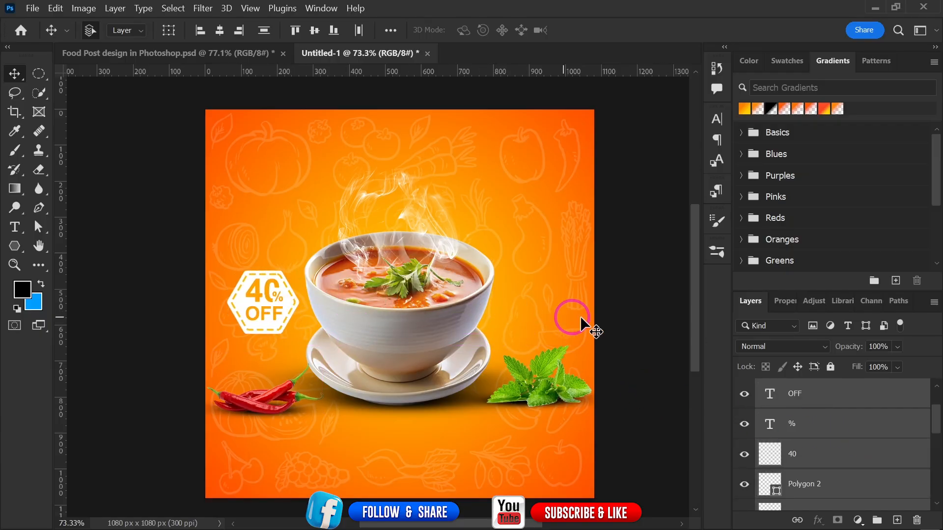
left_click(626, 307)
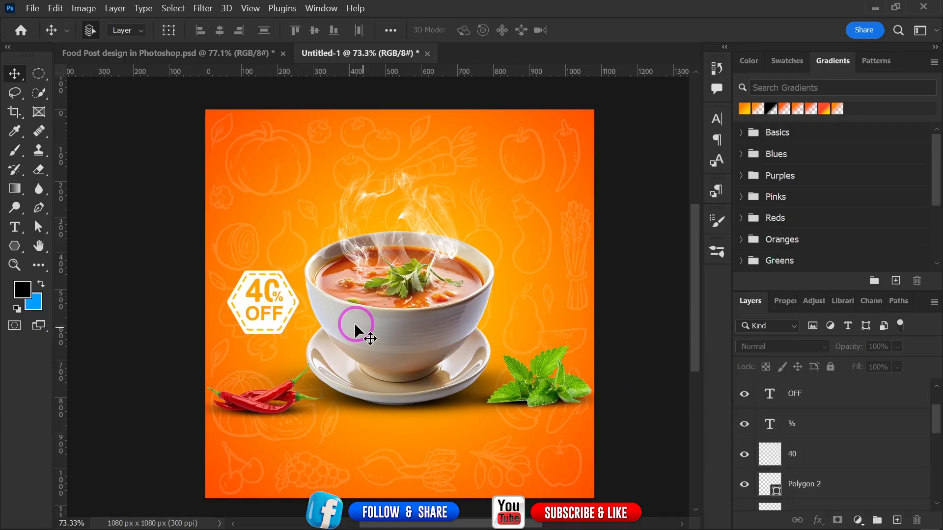
Duplicate the badge's base hexagon layer, Polygon 1, within Untitled-1 as Polygon 1 copy
left_click(262, 334)
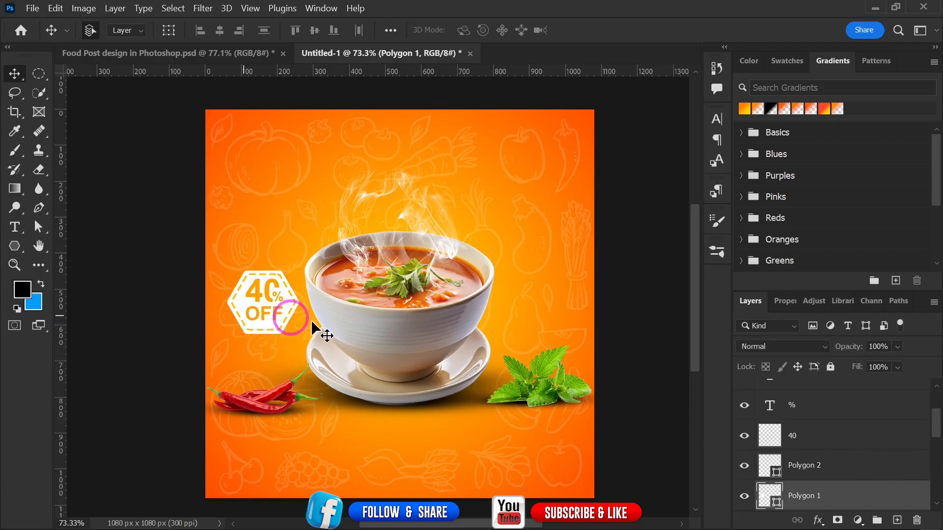
right_click(893, 517)
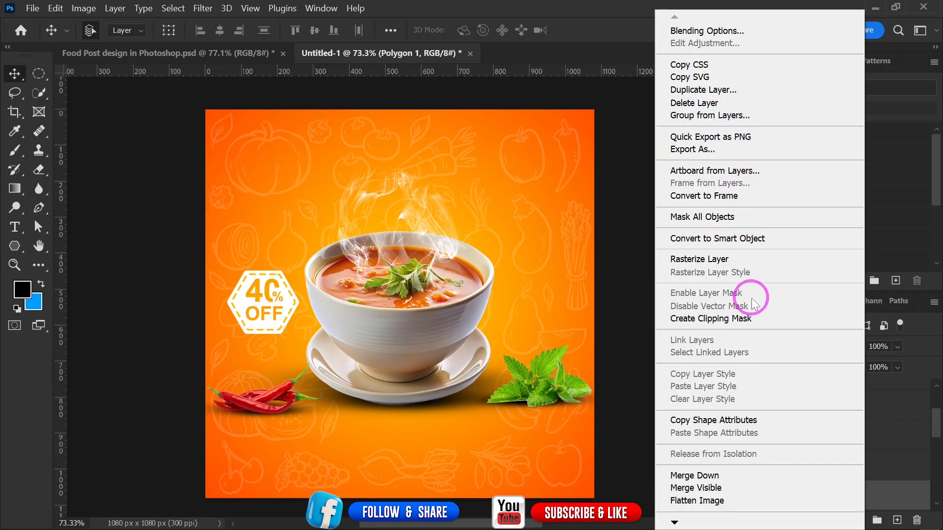
left_click(739, 88)
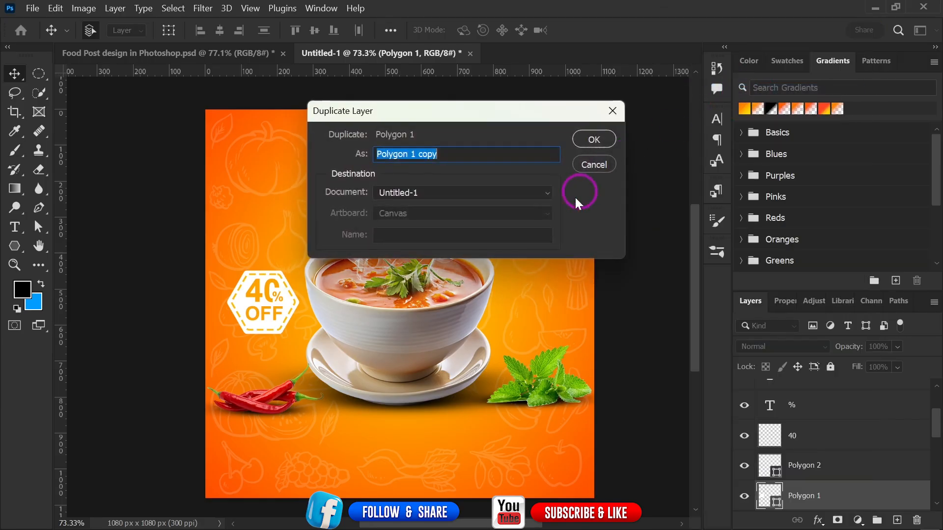
left_click(580, 136)
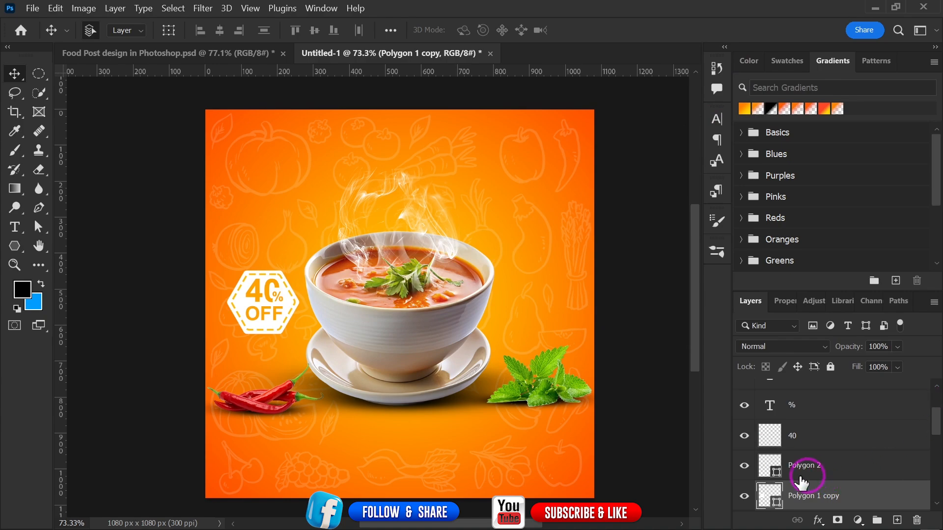
Fill the duplicate hexagon with light grey #e1d8d8 and place its layer directly beneath Polygon 1
double_click(775, 504)
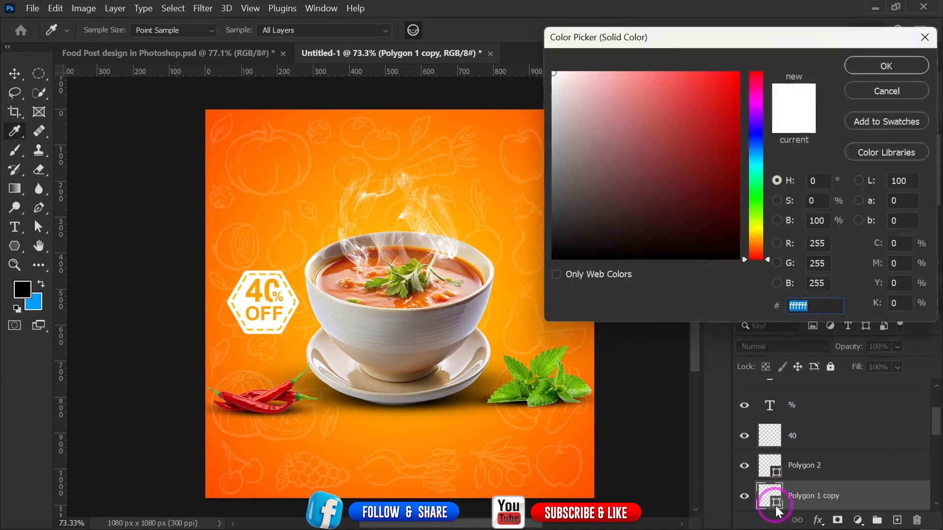
left_click(556, 93)
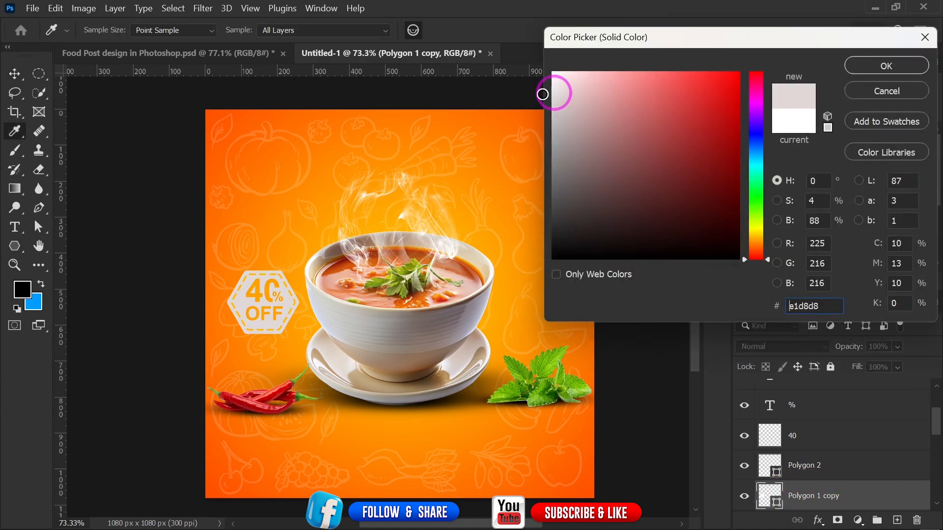
left_click(913, 66)
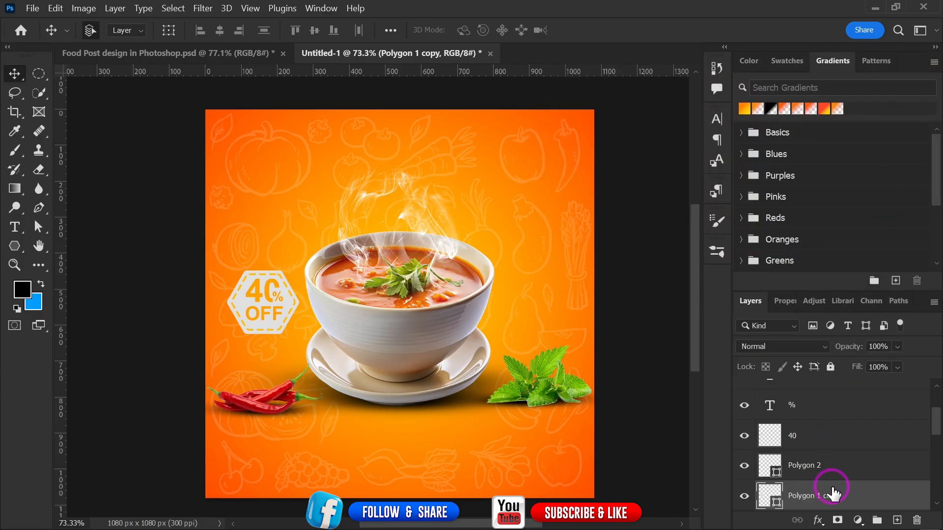
mouse_move(833, 491)
left_mouse_down()
mouse_move(833, 520)
mouse_move(830, 488)
mouse_move(833, 496)
left_mouse_up()
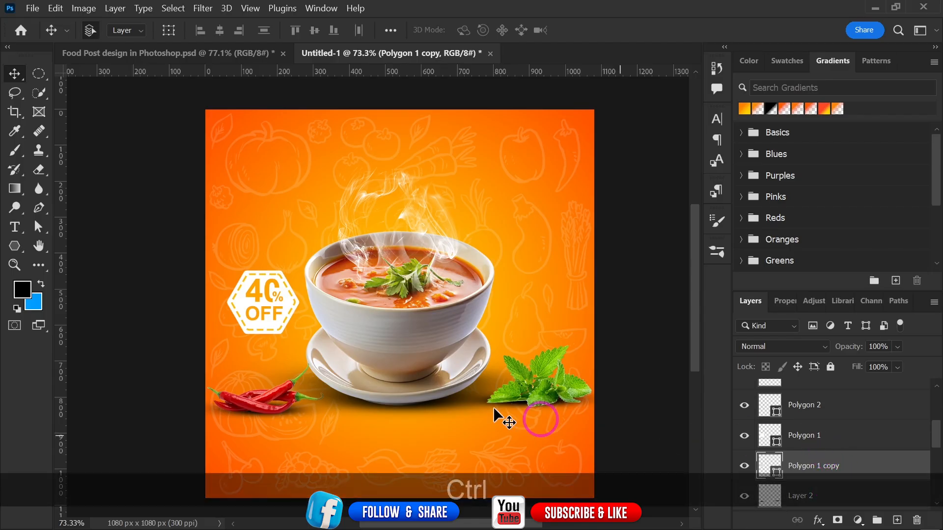
Distort the grey hexagon copy so that it slants out as a shadow beyond the badge's lower-left side
key("ctrl+t")
right_click(263, 285)
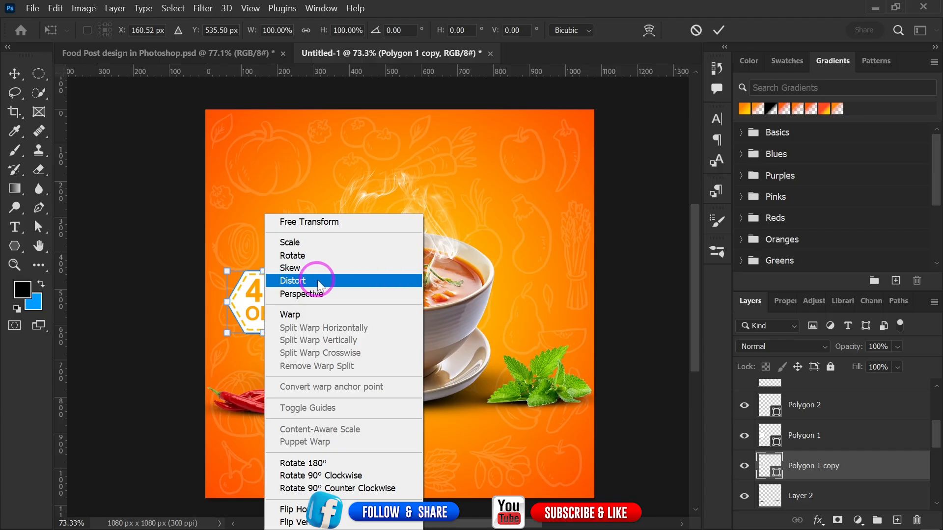
left_click(317, 280)
left_click_drag(263, 275, 269, 300)
left_click(719, 30)
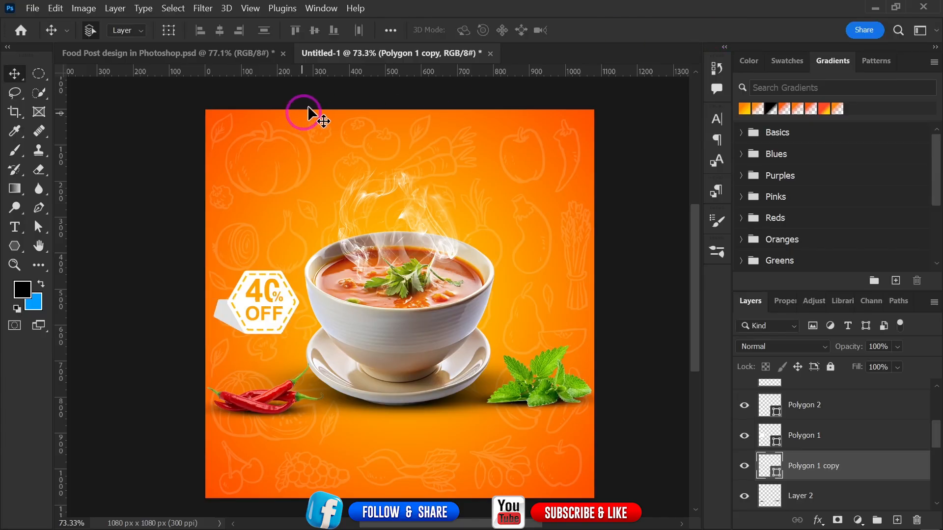
Convert the distorted hexagon copy to a smart object and apply a Gaussian Blur with a 4.7 px radius
left_click(201, 8)
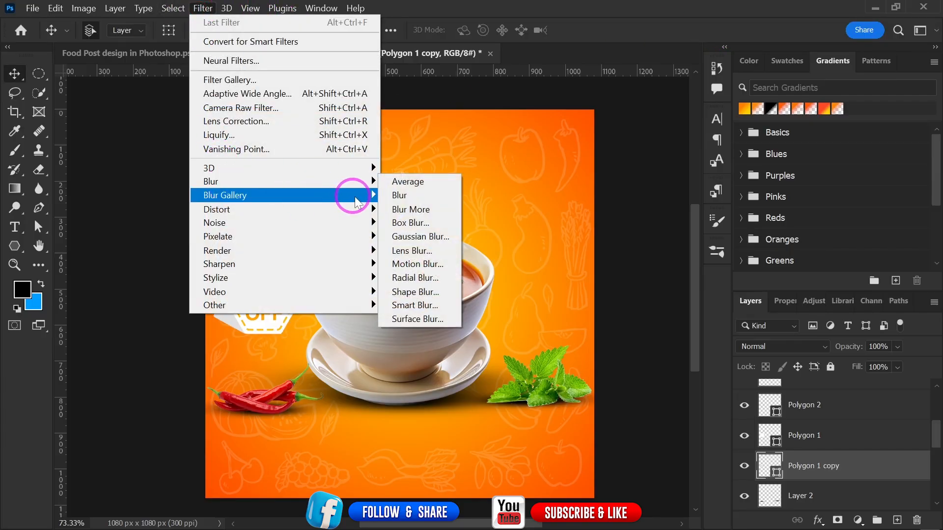
left_click(407, 237)
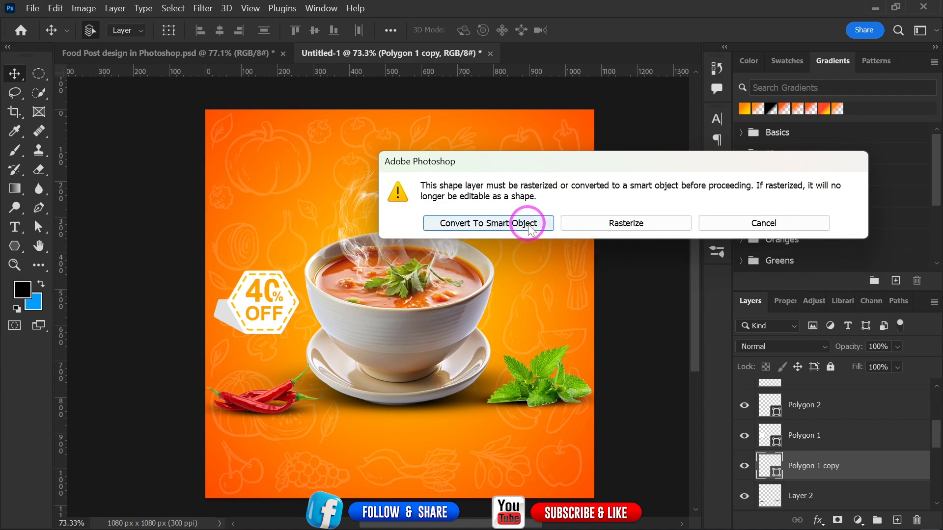
left_click(511, 227)
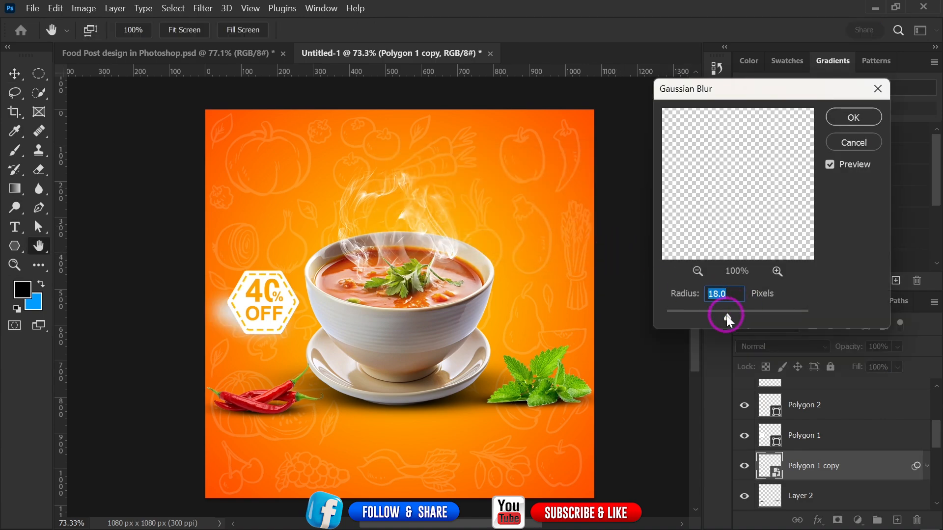
left_click(703, 316)
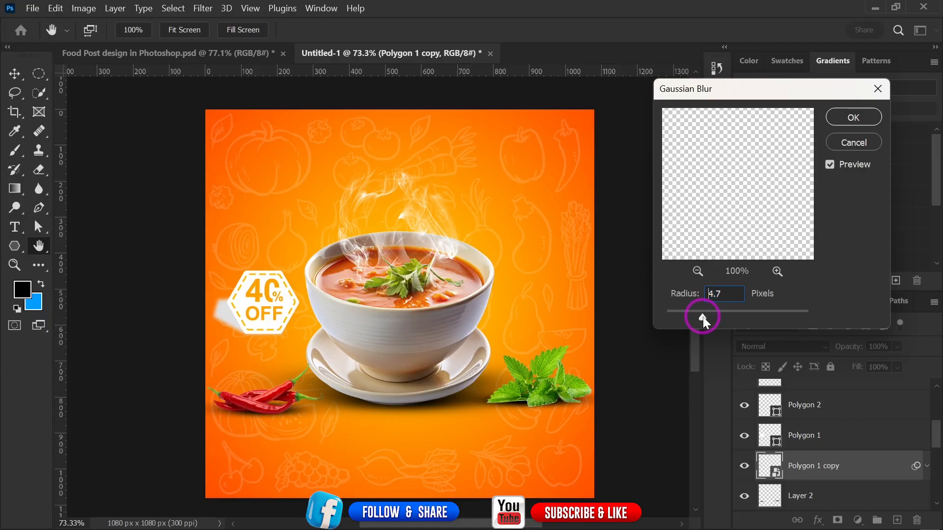
left_click(835, 118)
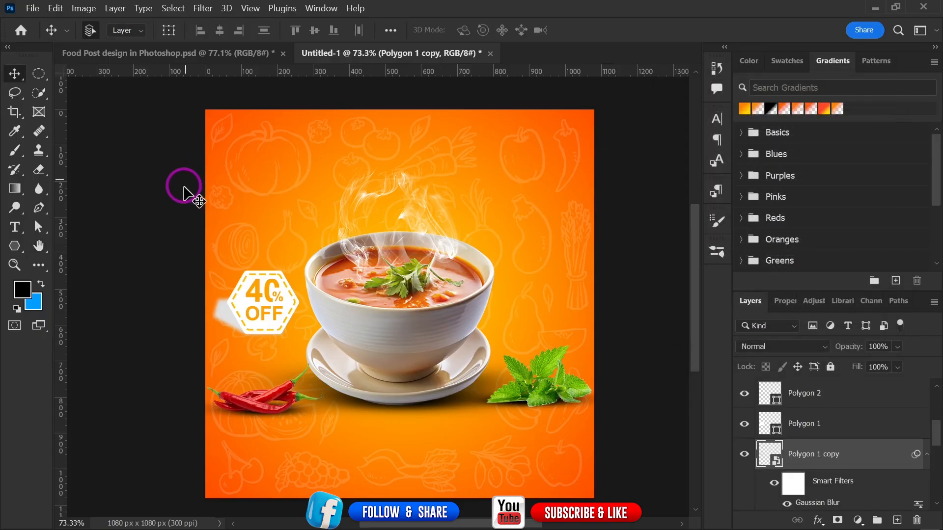
Add two vertical margin guides, each about 35 px inside the canvas's left and right edges
left_click_drag(64, 213, 218, 270)
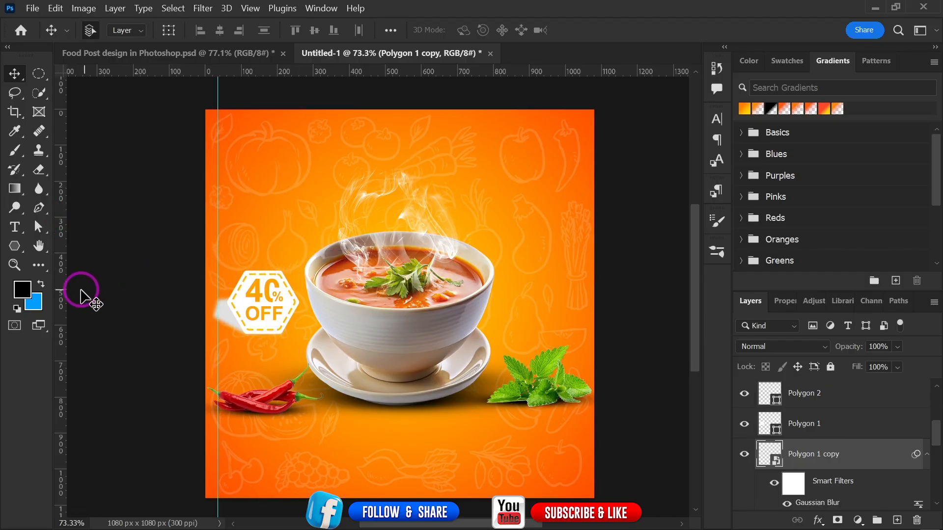
left_click_drag(62, 294, 580, 341)
left_click_drag(462, 63, 513, 73)
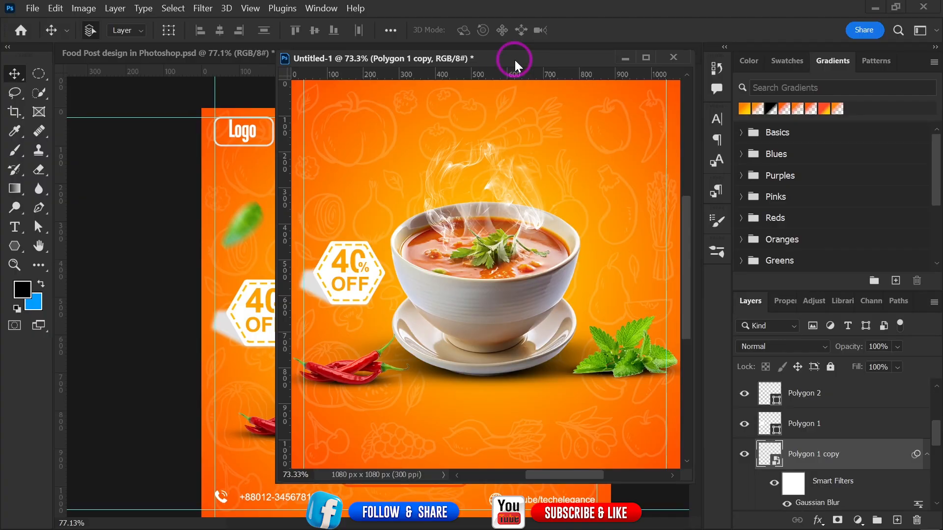
double_click(514, 58)
double_click(576, 6)
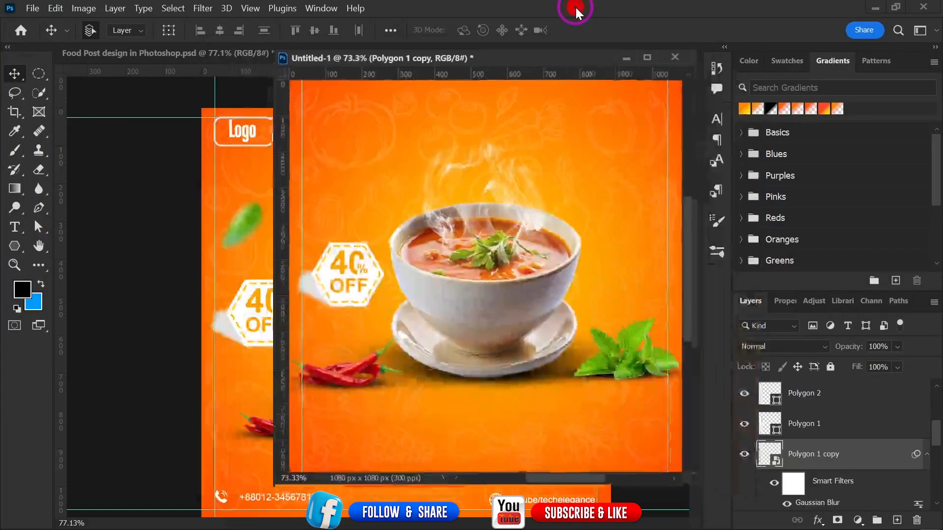
left_click_drag(535, 54, 544, 49)
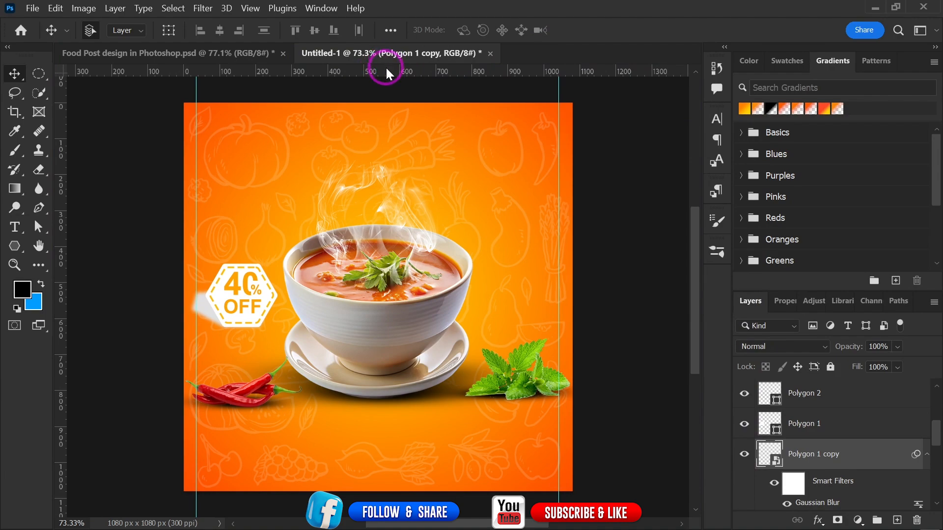
Add two horizontal margin guides, each about 28 px inside the canvas's top and bottom edges
left_click_drag(386, 73, 402, 114)
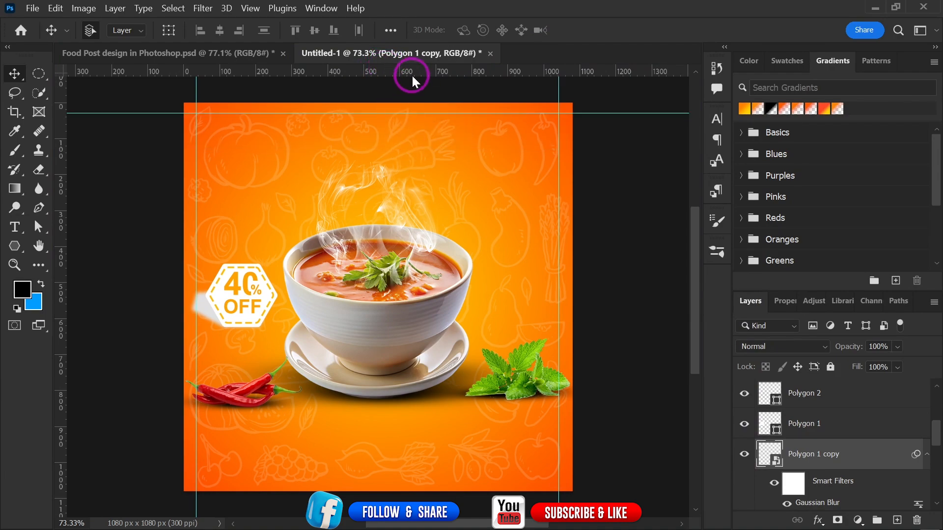
left_click_drag(412, 81, 413, 482)
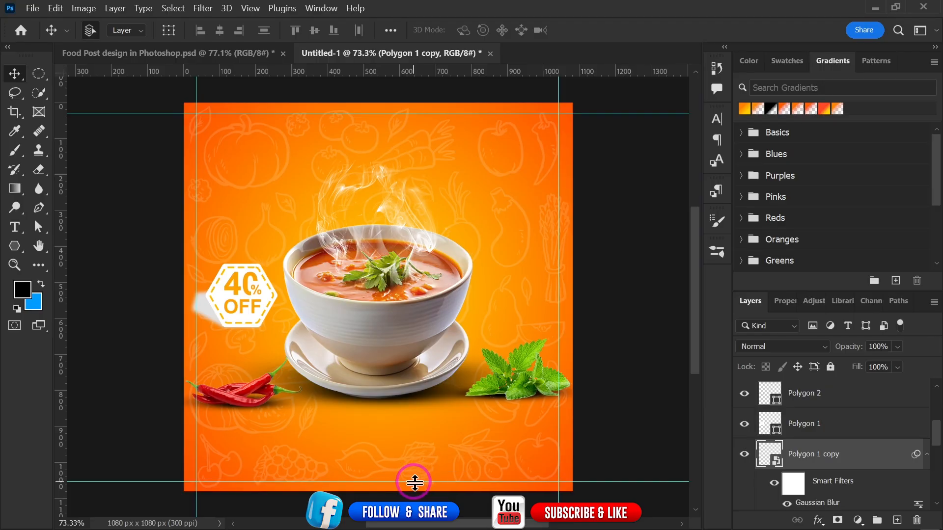
Copy the Today Delicious Food title from the Food Post design document into Untitled-1, centred above the soup bowl
left_click(167, 53)
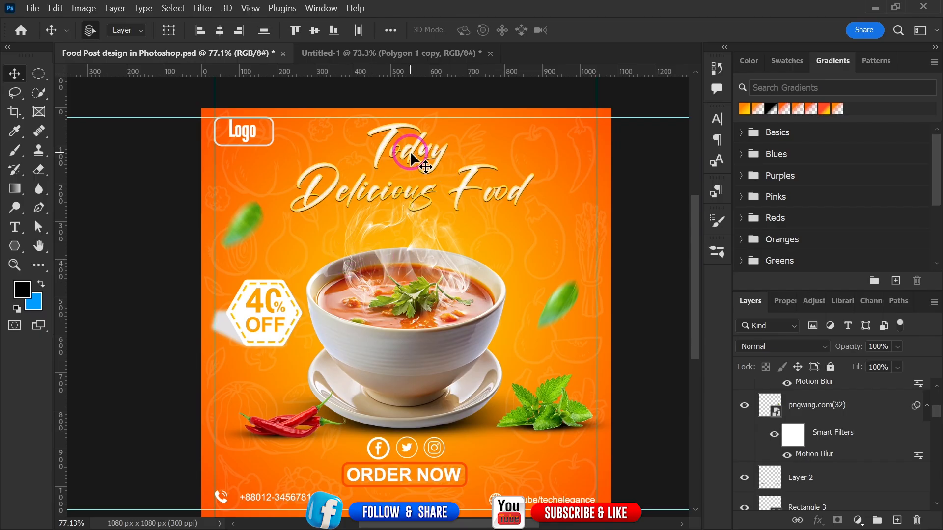
left_click_drag(410, 156, 405, 87)
mouse_move(393, 139)
left_mouse_down()
mouse_move(389, 148)
mouse_move(400, 137)
mouse_move(388, 129)
mouse_move(382, 142)
left_mouse_up()
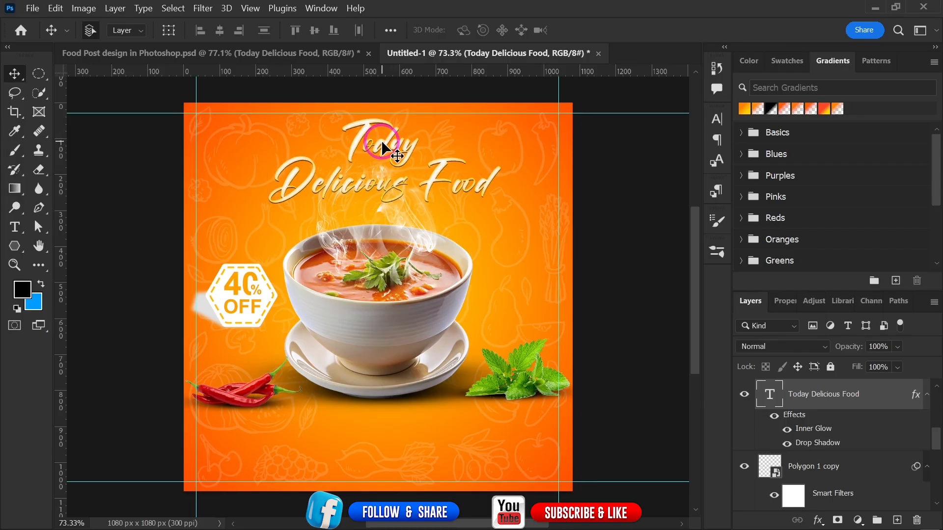
Move the Today Delicious Food layer beneath Polygon 1 copy and review its Inner Glow settings
left_click(832, 405, "ctrl")
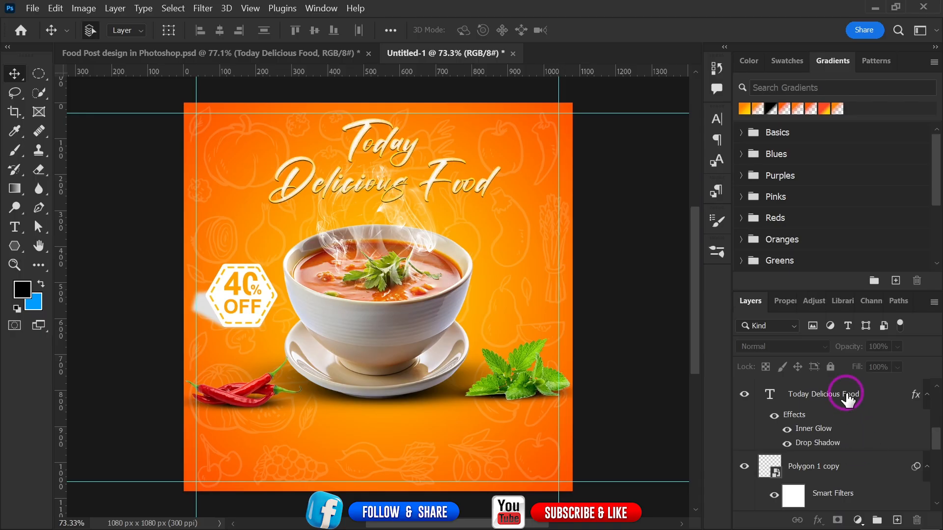
left_click_drag(848, 400, 857, 421)
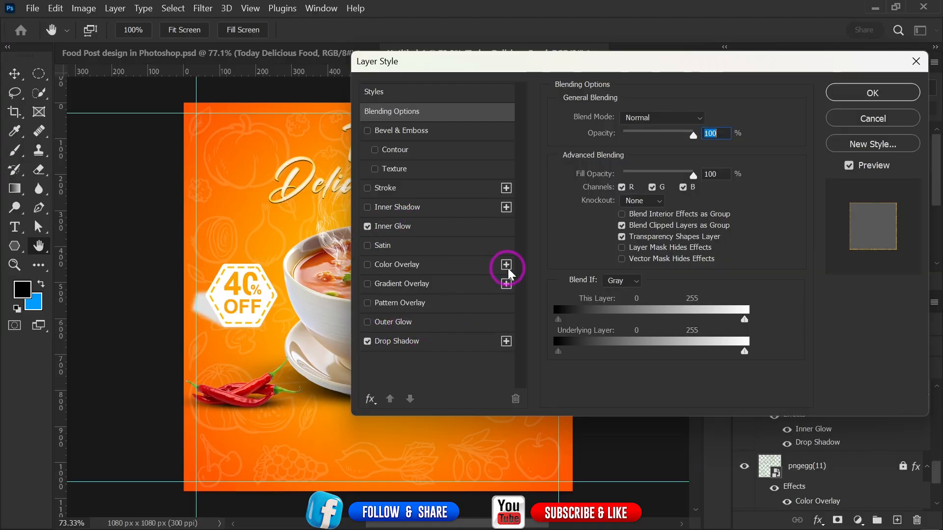
left_click(454, 229)
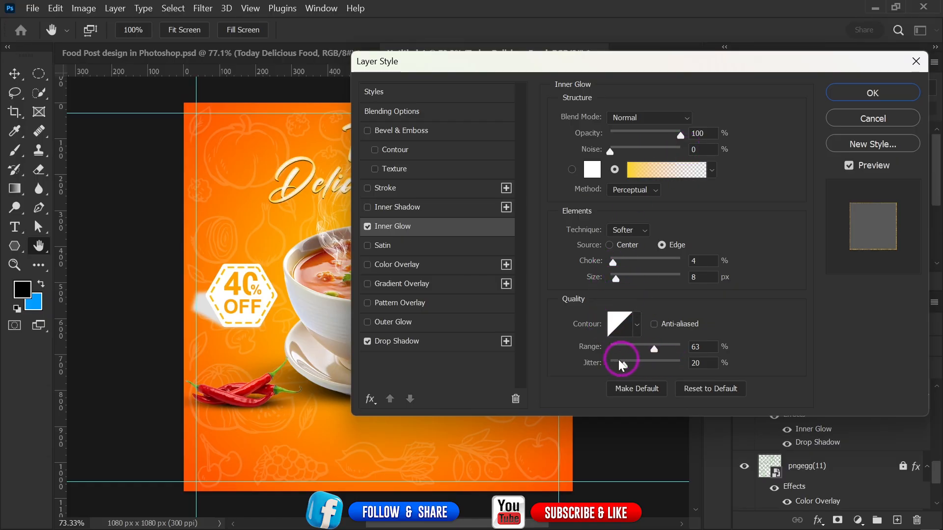
left_click(873, 93)
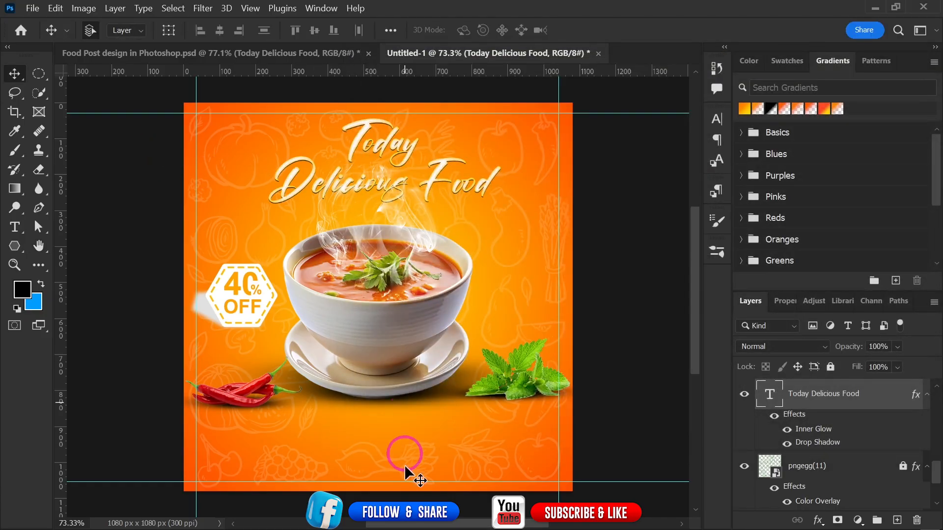
Copy the phone icon and phone number text from the Food Post design into Untitled-1, at the canvas's lower-left margin guides
left_click(228, 55)
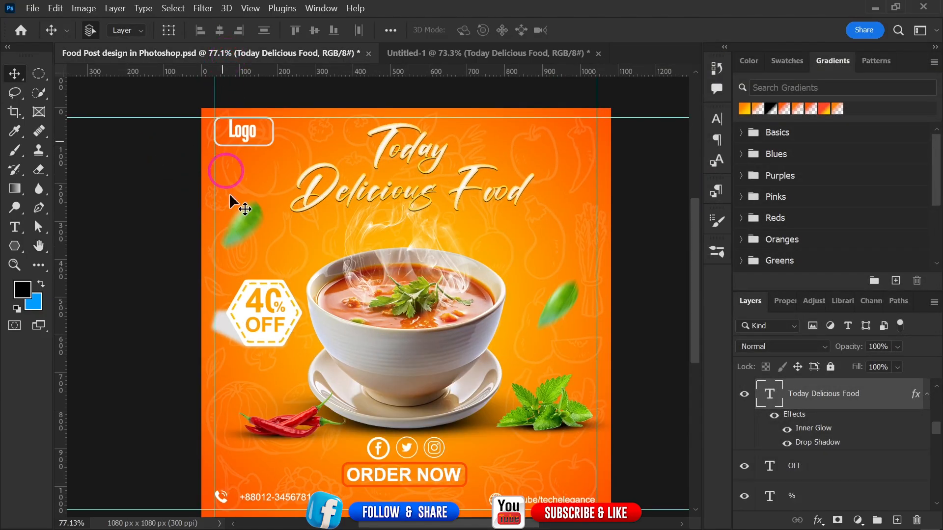
left_click(220, 497)
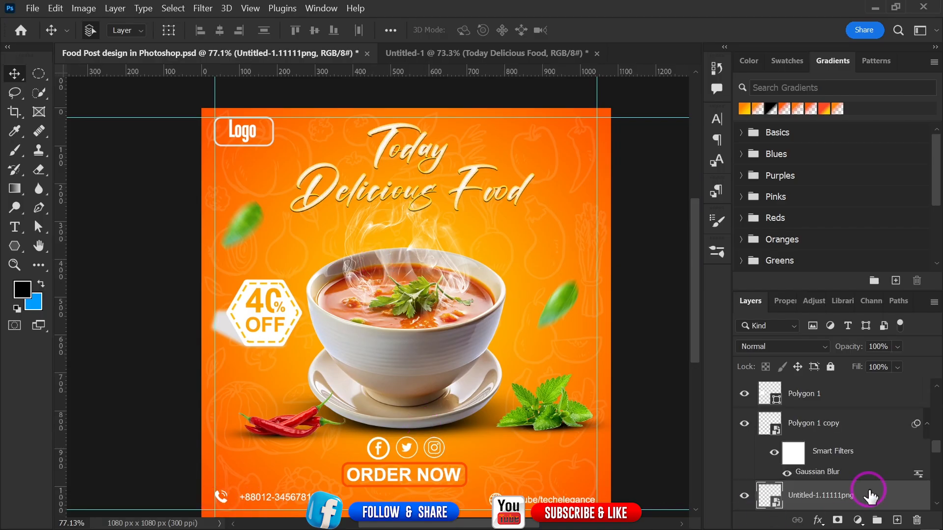
scroll(869, 493, "down", 2)
scroll(869, 496, "down", 1)
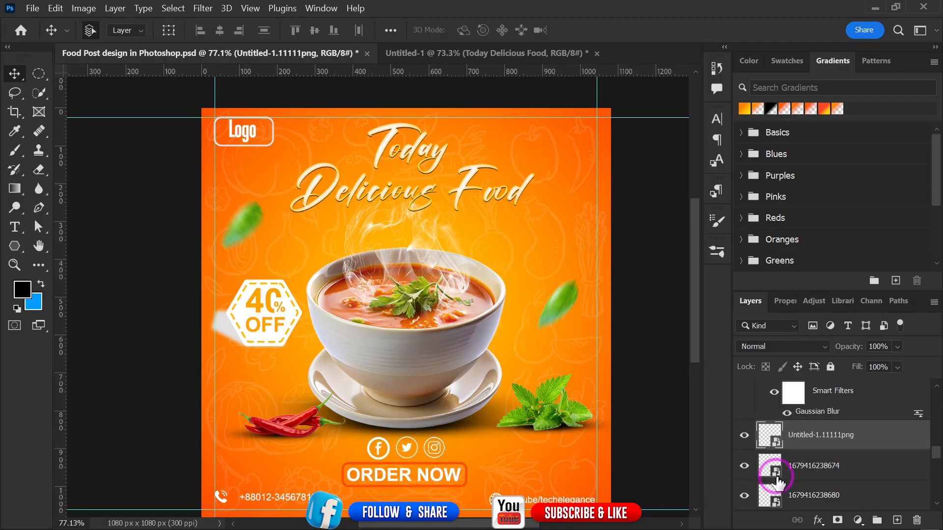
left_click(745, 467)
scroll(797, 472, "down", 1)
scroll(819, 452, "down", 1)
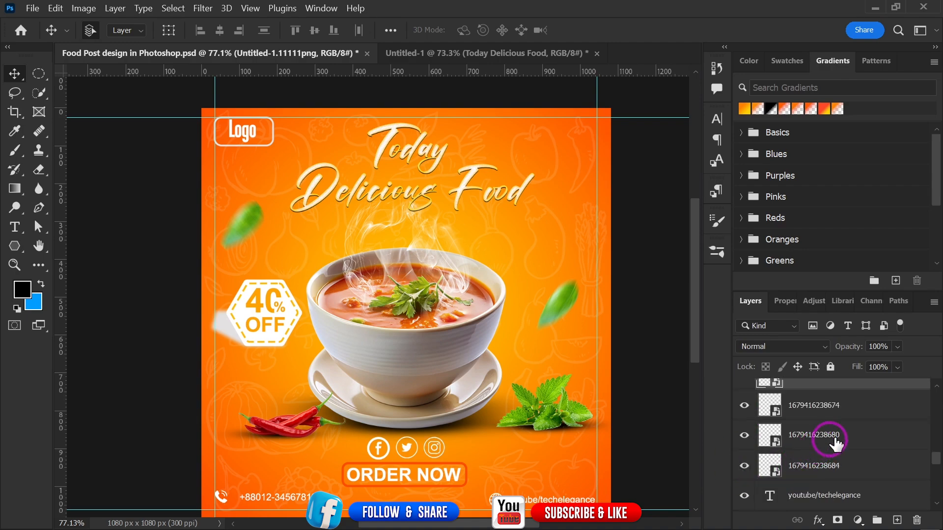
scroll(834, 455, "up", 2)
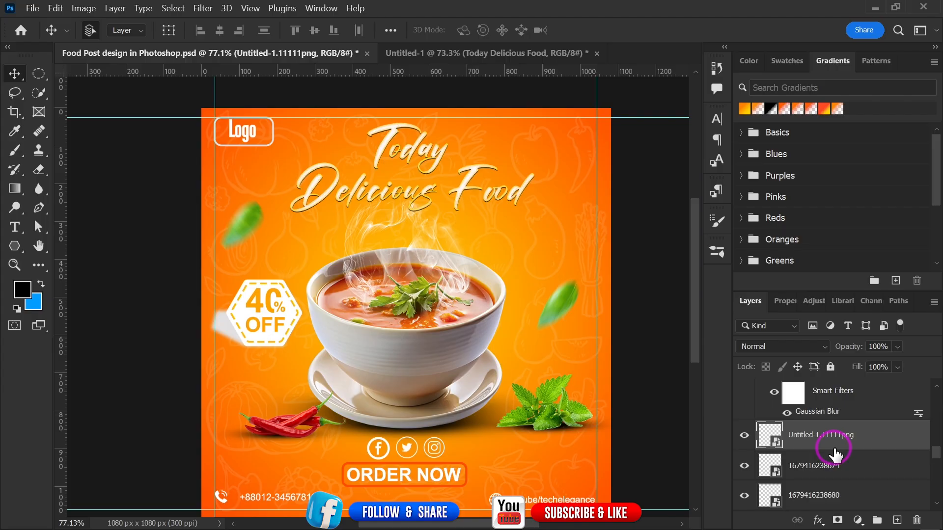
scroll(835, 455, "up", 2)
scroll(828, 454, "down", 2)
left_click(746, 437)
scroll(830, 472, "down", 3)
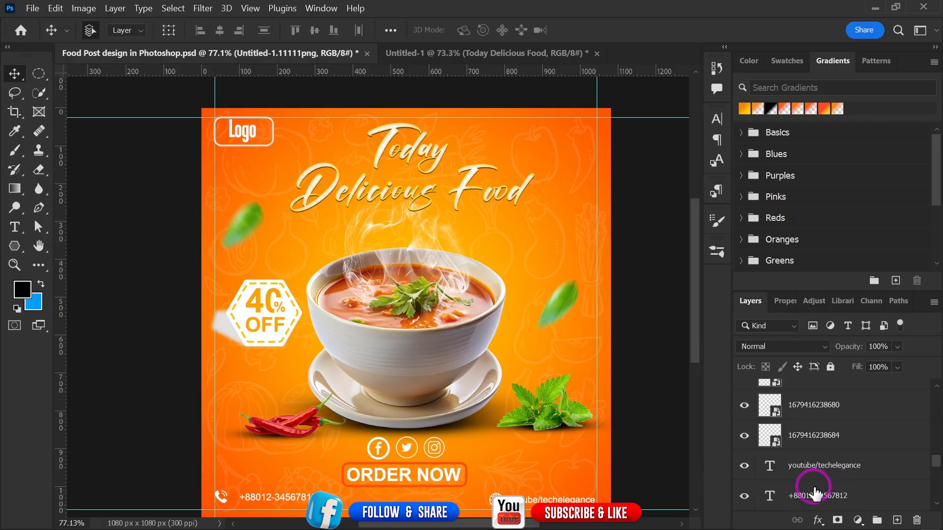
key("shift")
key("shift")
key("ctrl")
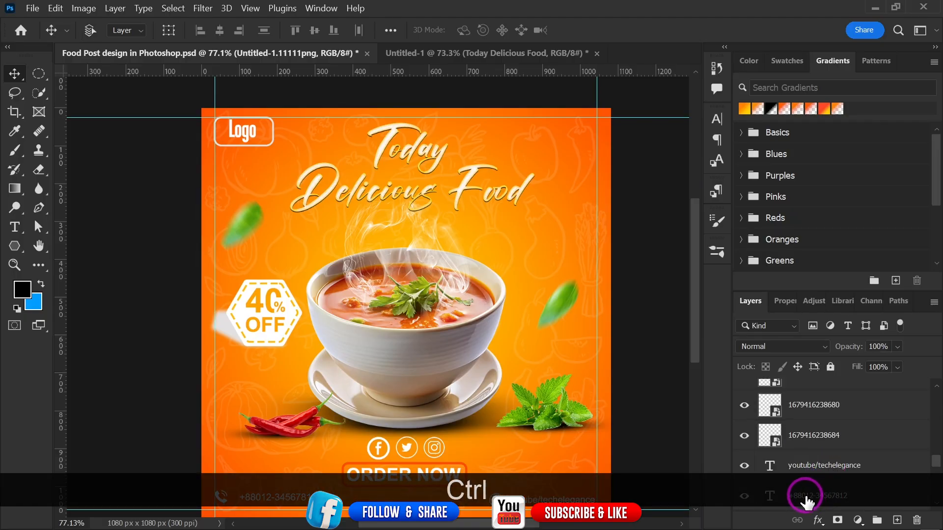
left_click(807, 498, "ctrl")
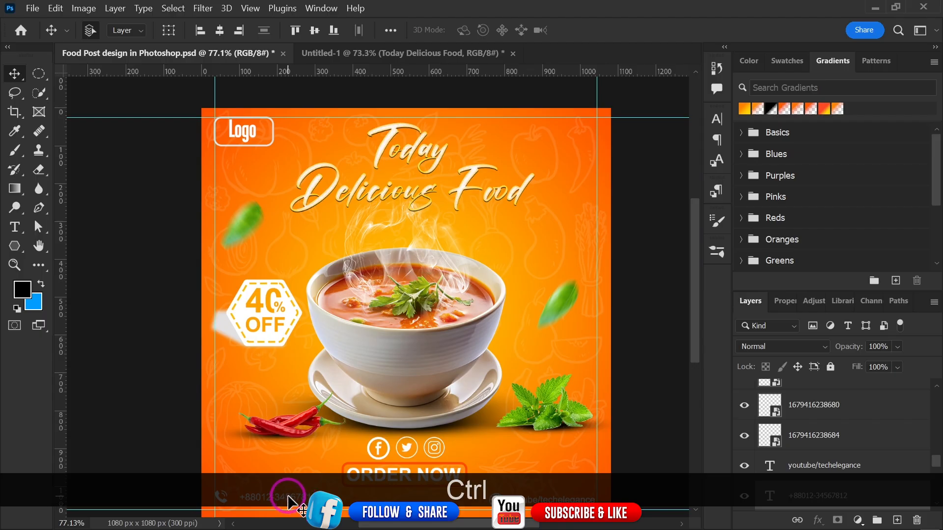
left_click_drag(296, 479, 246, 476)
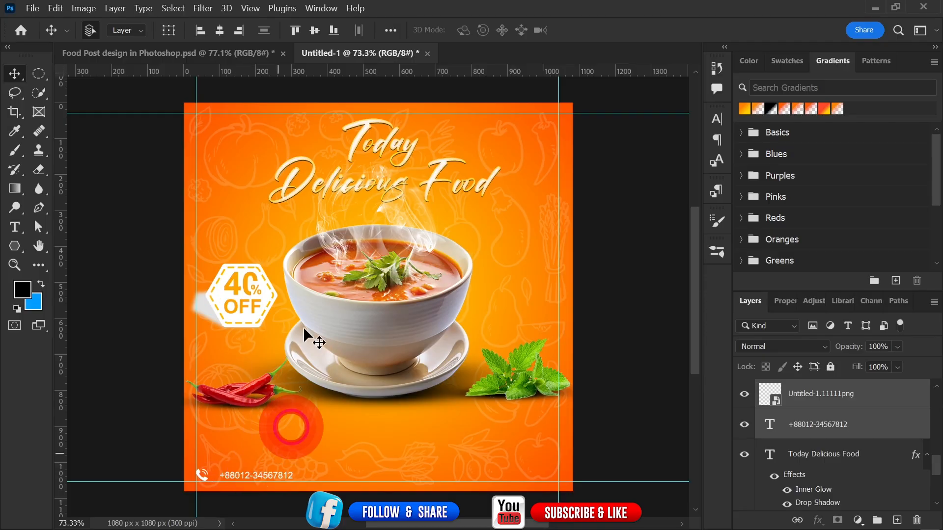
Copy the globe icon and the youtube/techelegance text from the Food Post design into Untitled-1, at the canvas's lower-right margin guides
left_click(251, 54)
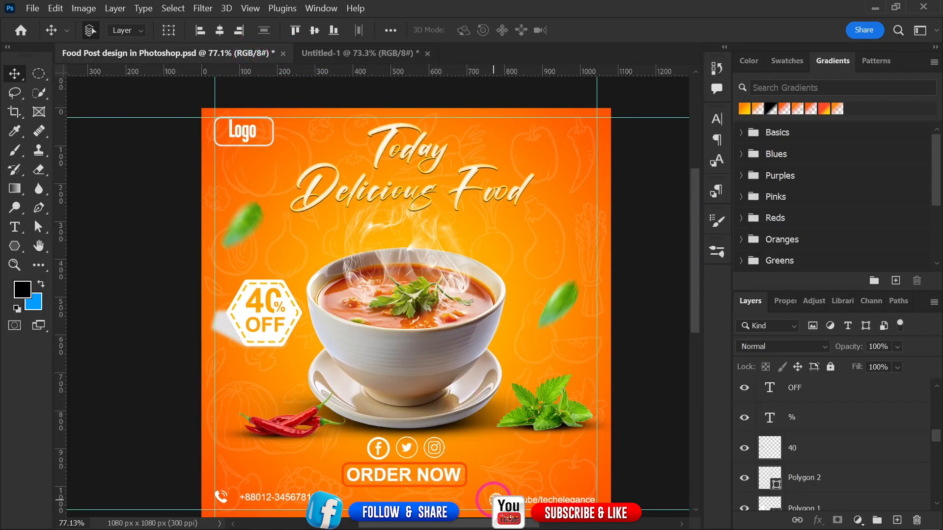
left_click(493, 500)
scroll(766, 491, "down", 1)
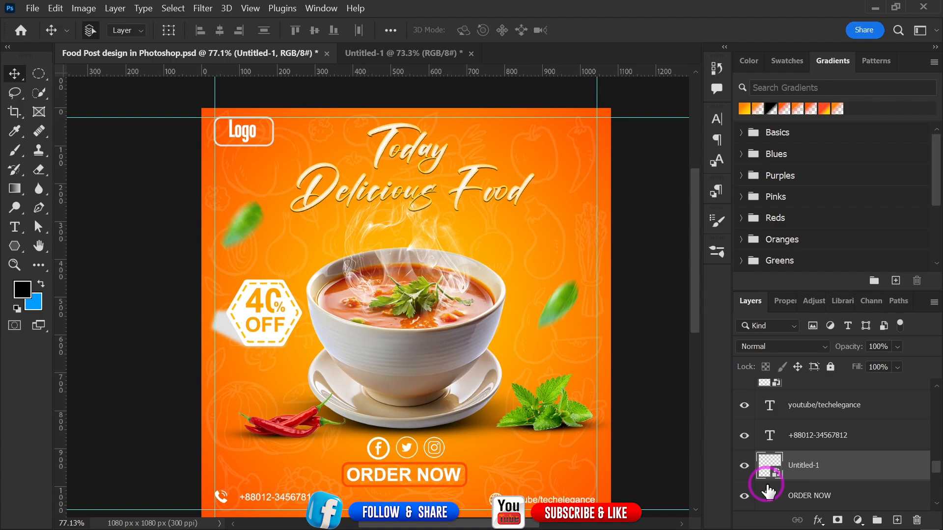
left_click(803, 405, "ctrl")
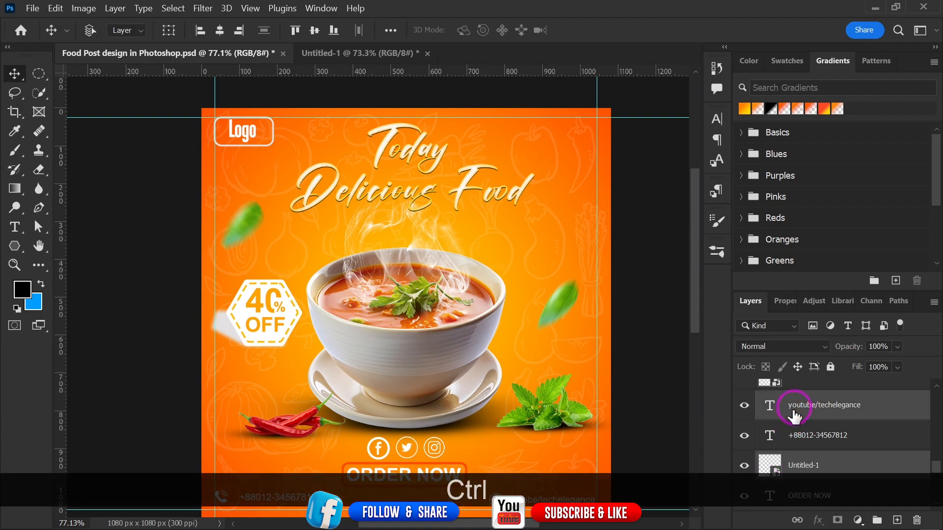
left_click_drag(499, 501, 511, 472)
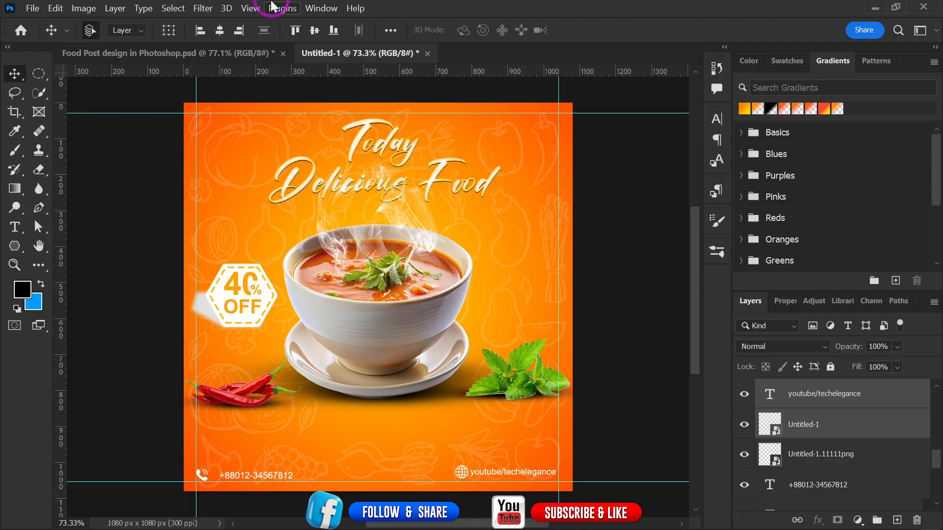
Copy the ORDER NOW text and its Rectangle 2 frame from the Food Post design into Untitled-1, centred below the bowl
left_click(231, 53)
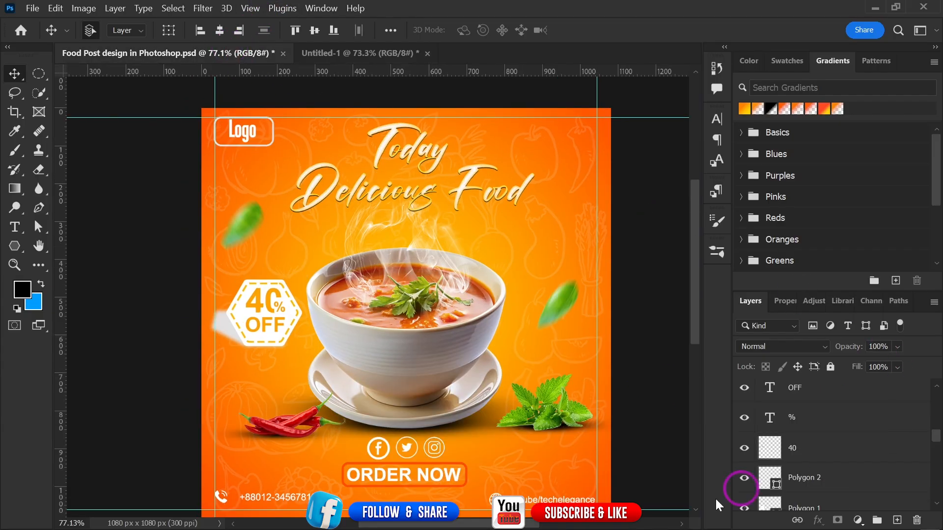
left_click(352, 476)
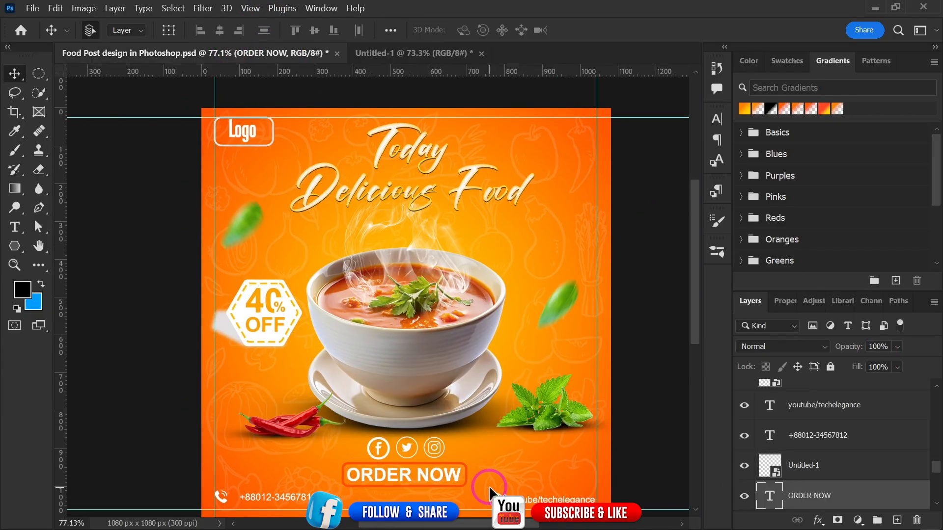
scroll(772, 478, "down", 1)
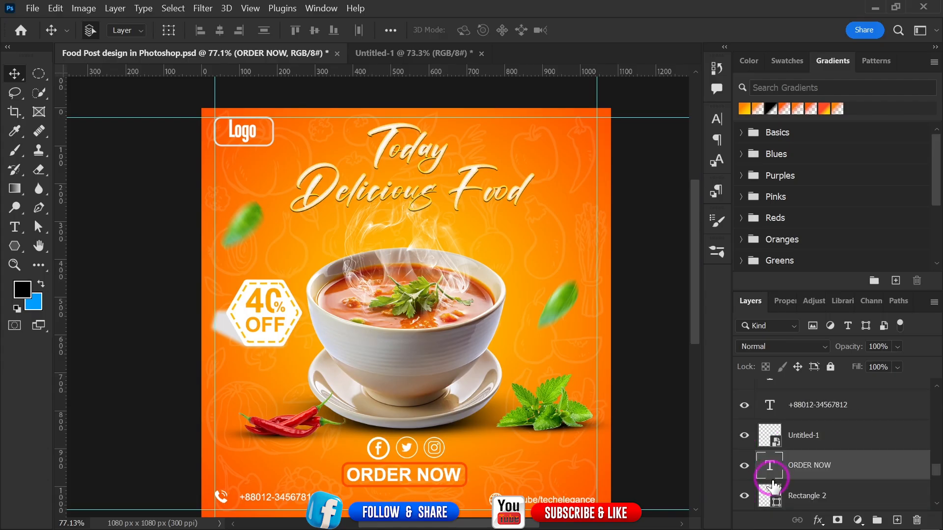
left_click(802, 495, "ctrl")
left_click_drag(440, 481, 404, 317)
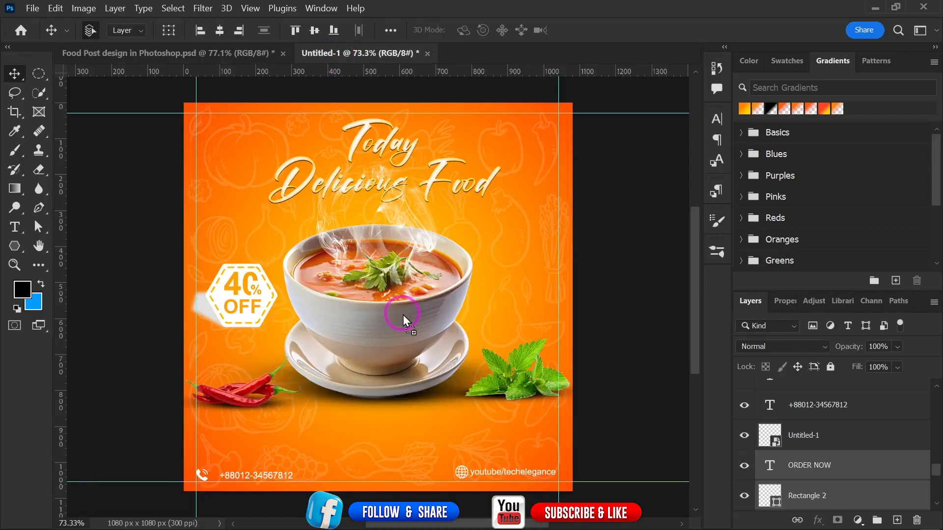
left_click_drag(378, 434, 379, 451)
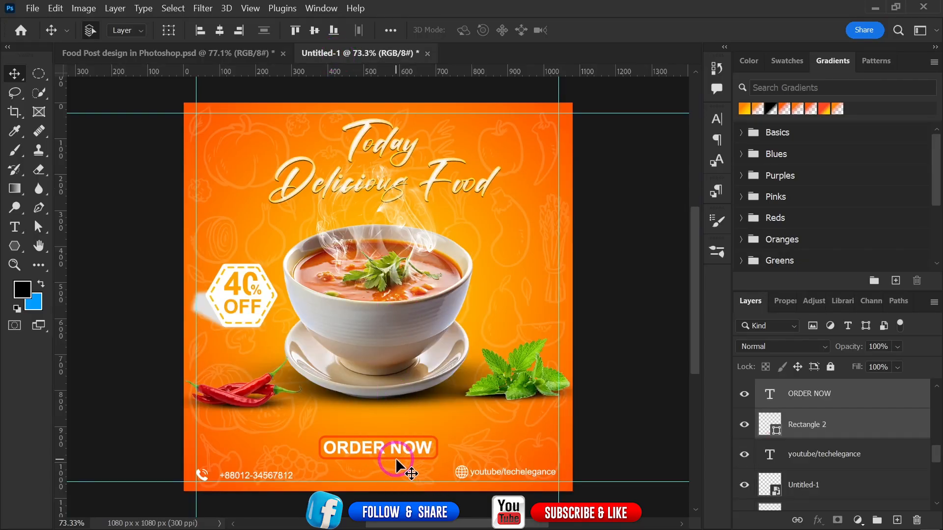
Copy the Facebook, Twitter and Instagram icons from the Food Post design into Untitled-1, centred just above ORDER NOW
left_click(156, 54)
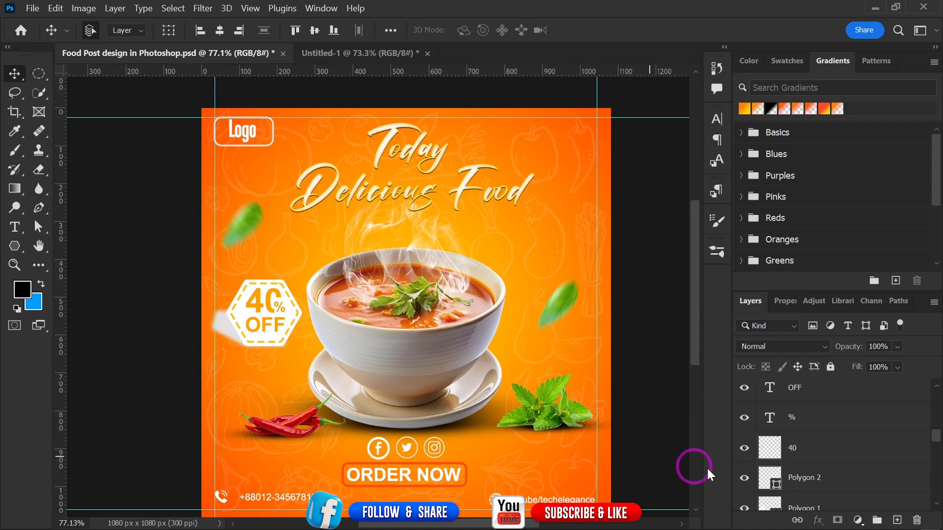
left_click(383, 449)
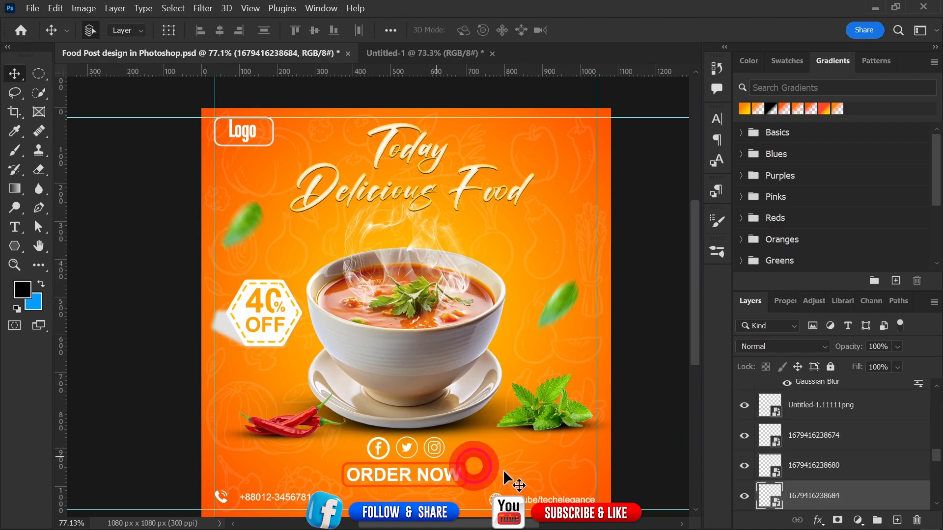
left_click(829, 448, "shift")
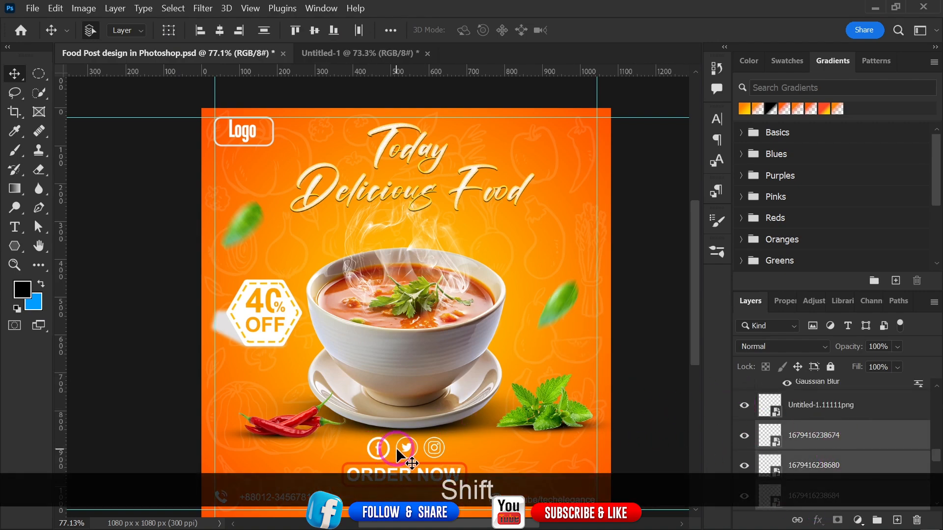
left_click_drag(401, 444, 408, 260)
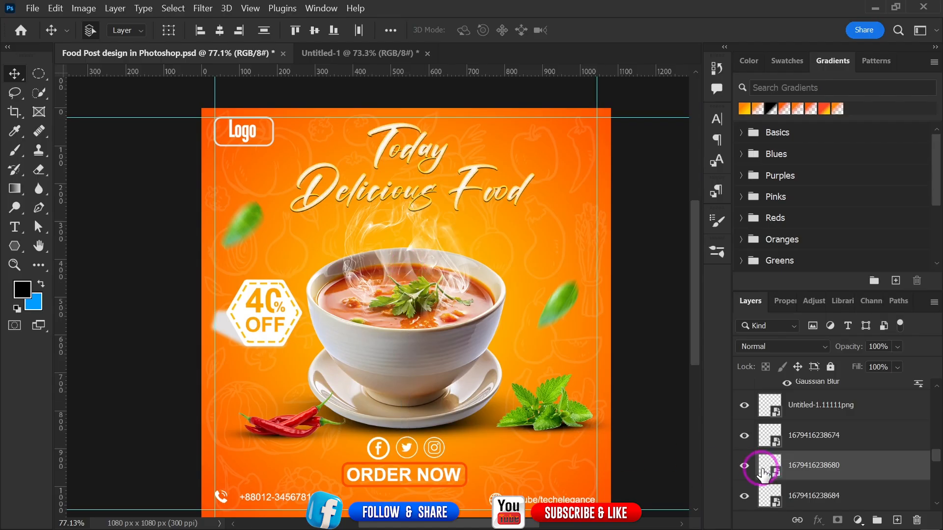
left_click(829, 436)
left_click(819, 491, "shift")
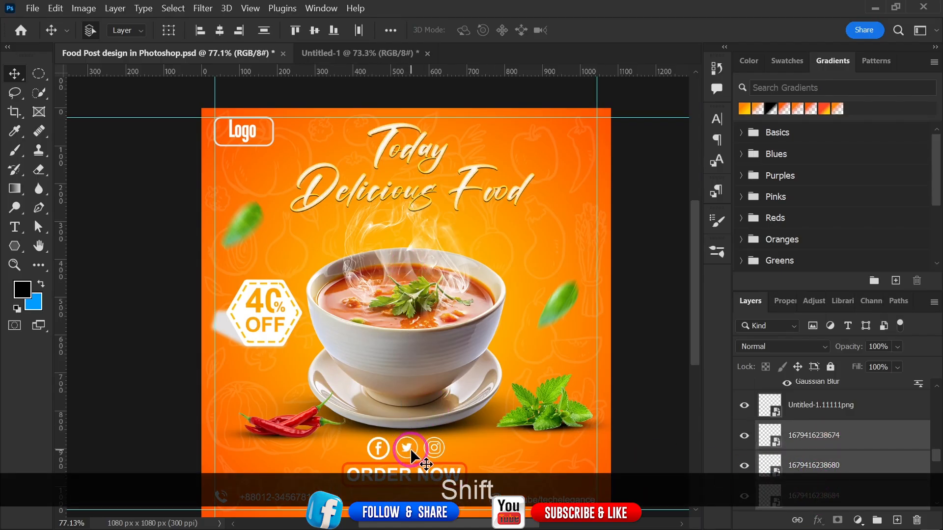
left_click_drag(408, 447, 379, 306)
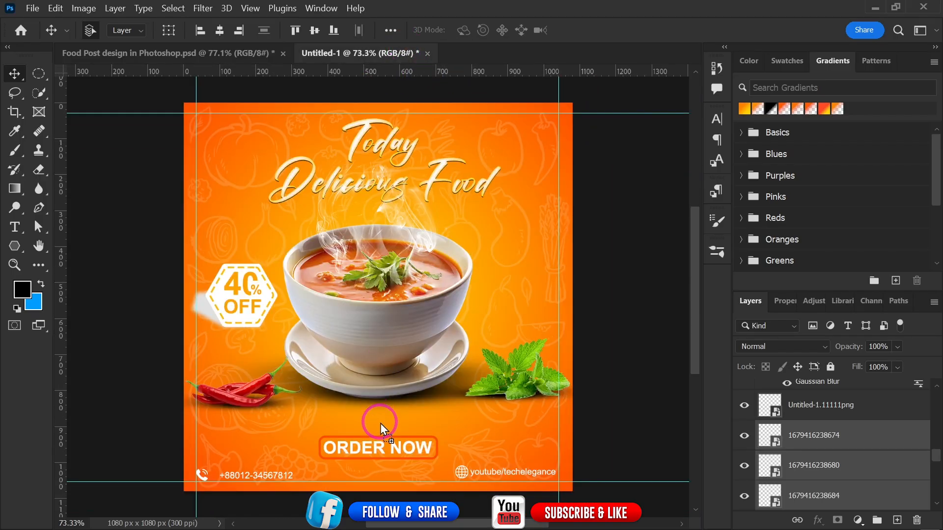
left_click_drag(380, 424, 385, 423)
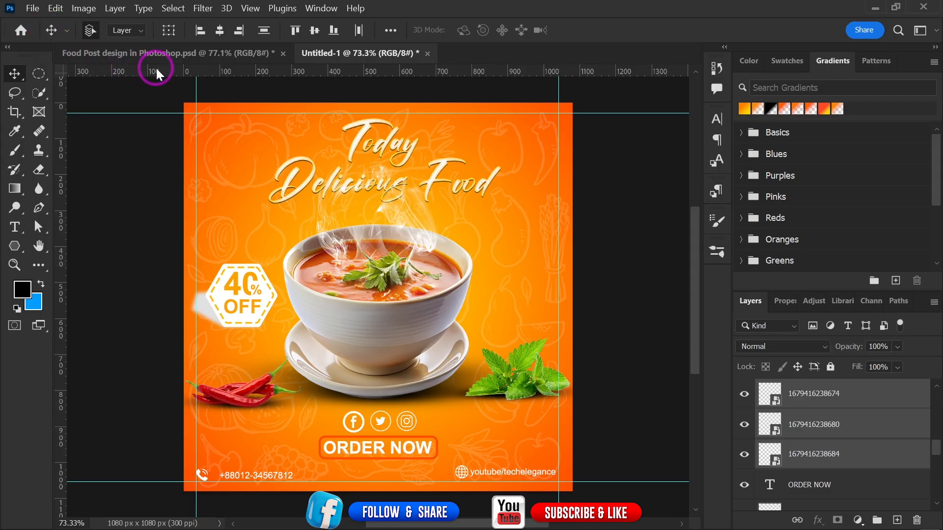
scroll(357, 219, "up", 1)
scroll(357, 219, "down", 2)
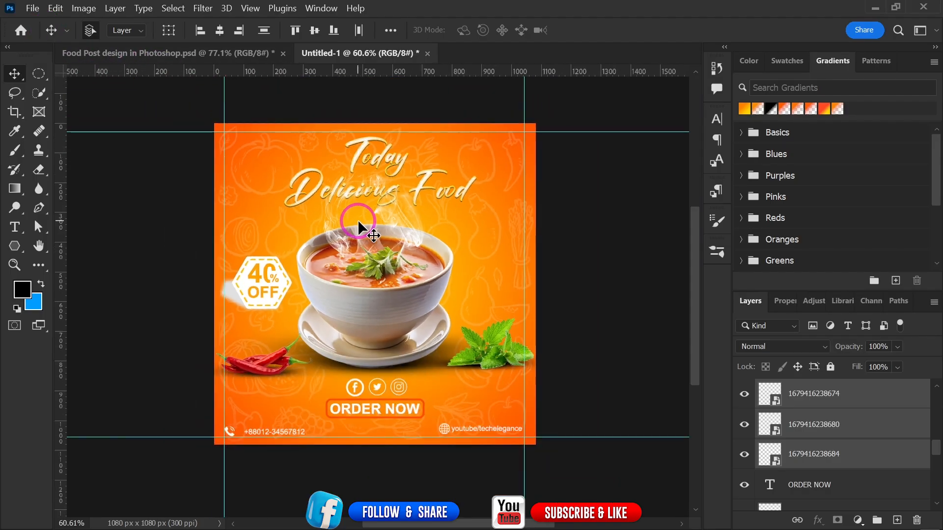
scroll(357, 219, "up", 3)
scroll(461, 227, "down", 1)
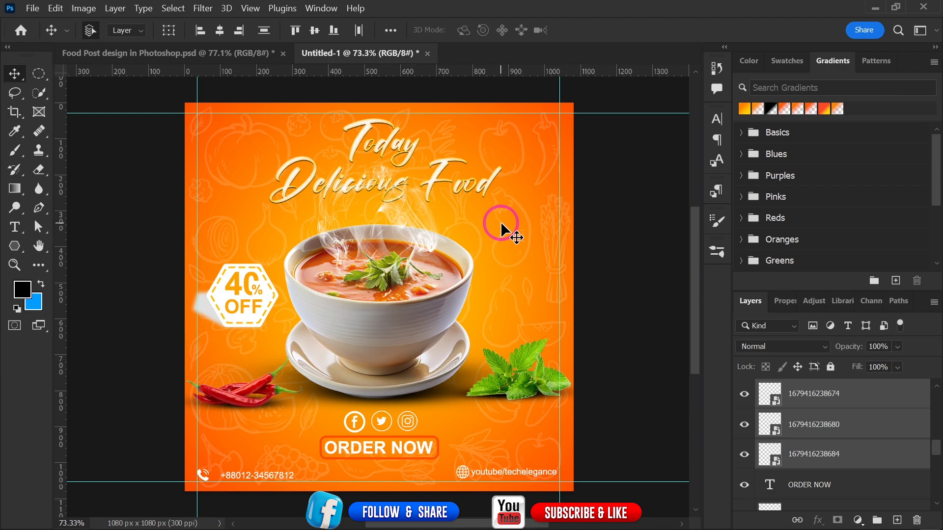
Place the green leaf image pngwing.com(32) from the Png folder into Untitled-1 and move its layer to the top of the stack
mouse_move(339, 521)
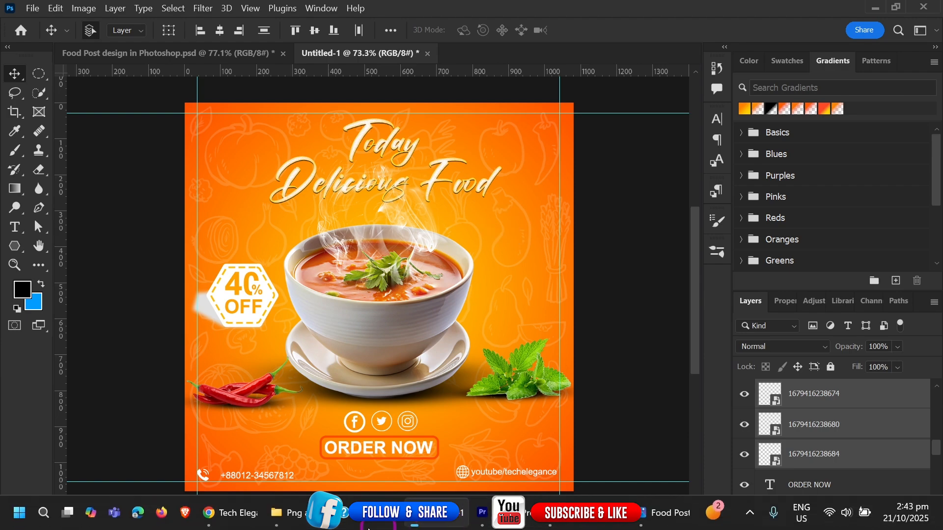
left_click(289, 513)
scroll(467, 393, "down", 20)
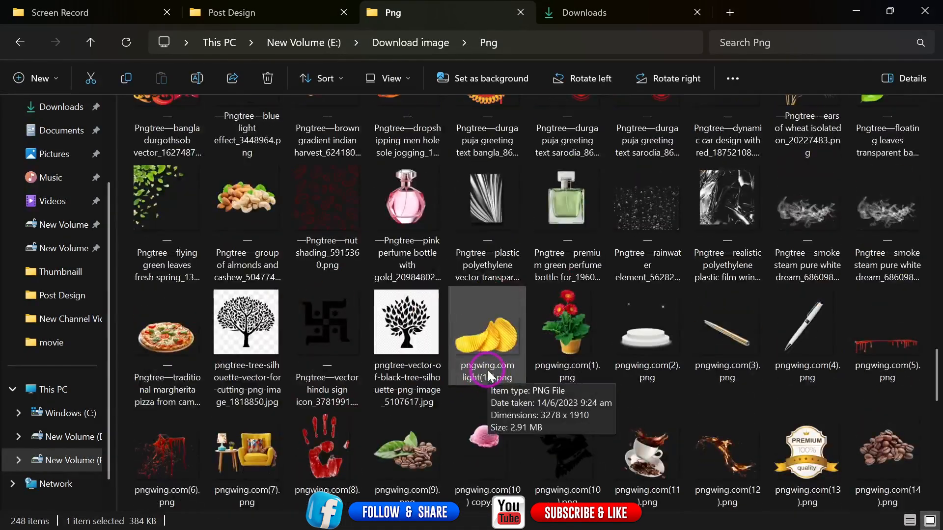
scroll(487, 373, "down", 3)
left_click_drag(486, 464, 493, 253)
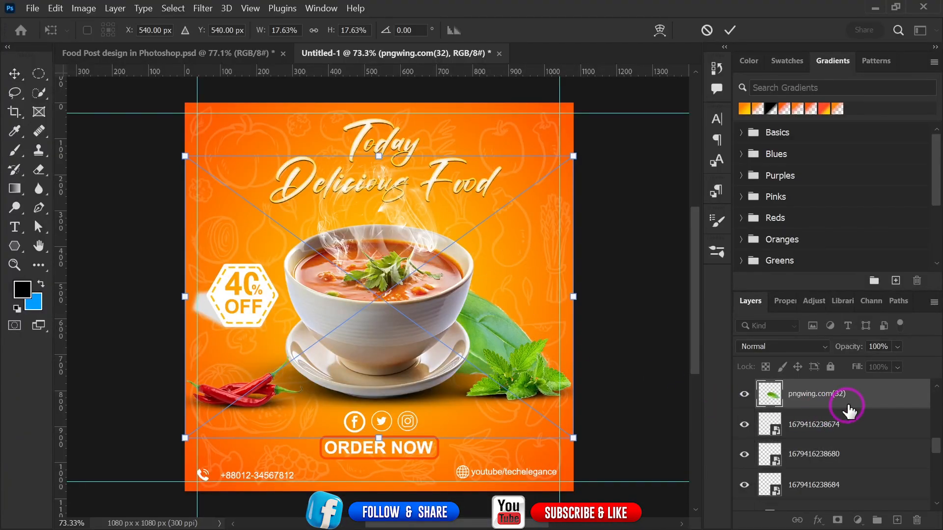
mouse_move(797, 391)
left_mouse_down()
mouse_move(842, 267)
mouse_move(835, 66)
mouse_move(827, 406)
mouse_move(823, 291)
mouse_move(807, 385)
left_mouse_up()
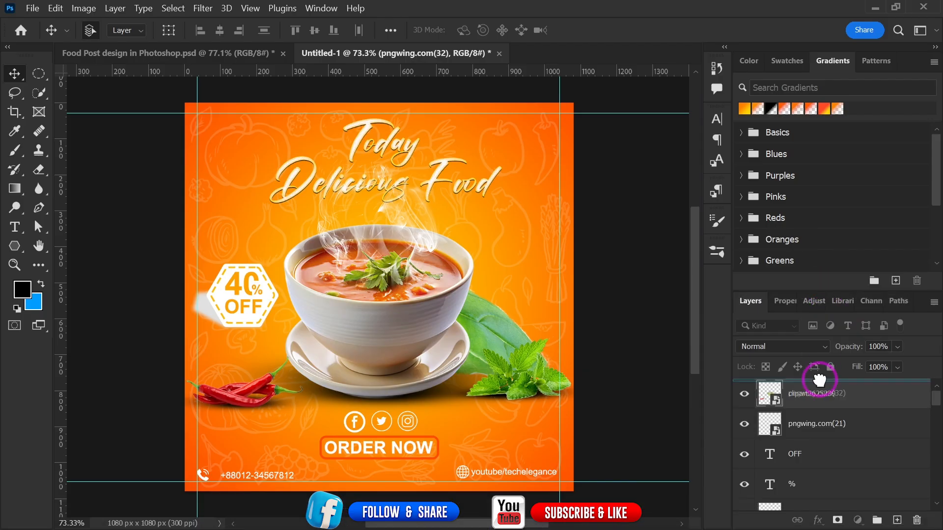
Scale the leaf to about 5.54%, rotate it to about -76.77°, and place it beside the bowl's right rim, above the mint
key("ctrl+t")
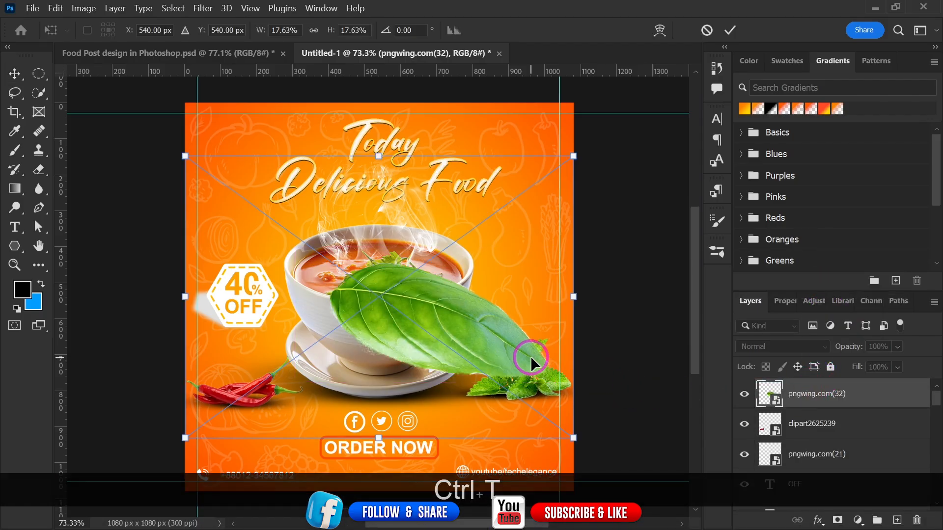
left_click_drag(570, 439, 326, 137)
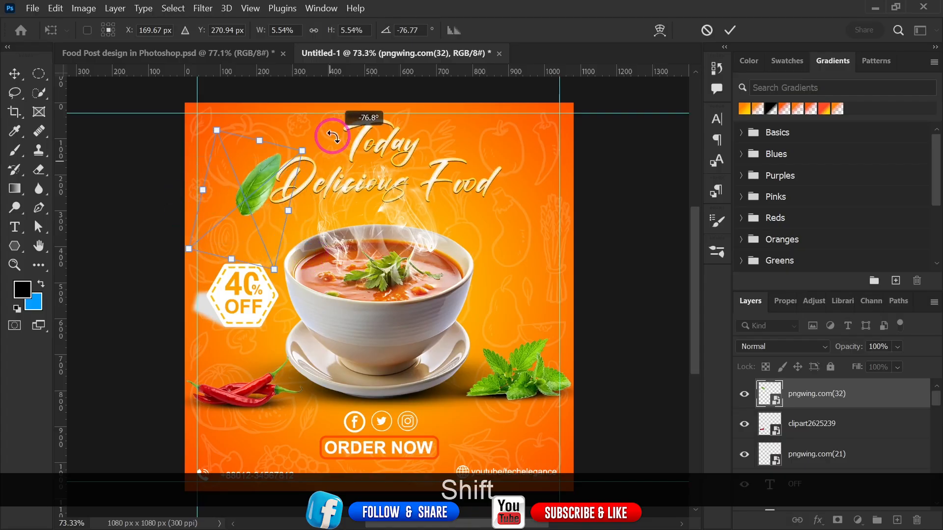
left_click_drag(267, 182, 517, 242)
left_click(728, 29)
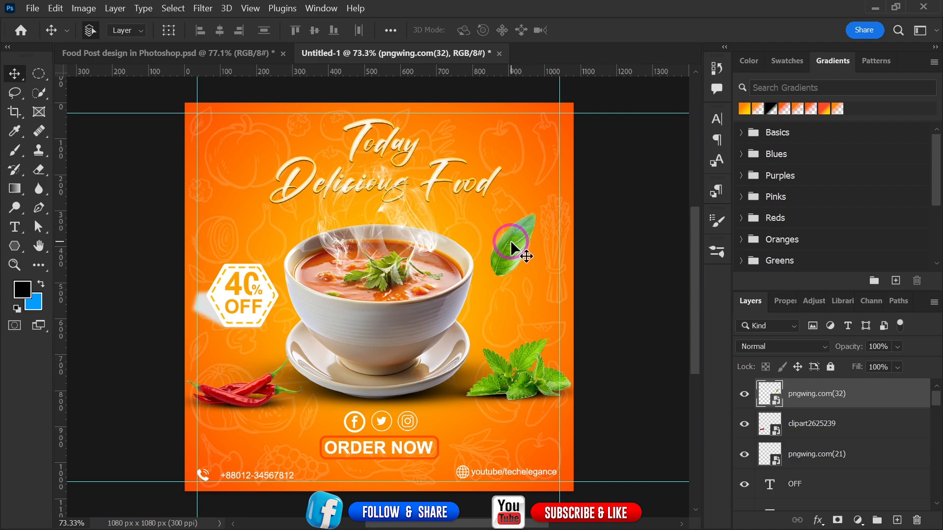
Duplicate the leaf to the bowl's left side above the 40% OFF badge and rotate the copy to about -43.05°
key("alt")
left_click_drag(511, 240, 247, 225)
key("ctrl+t")
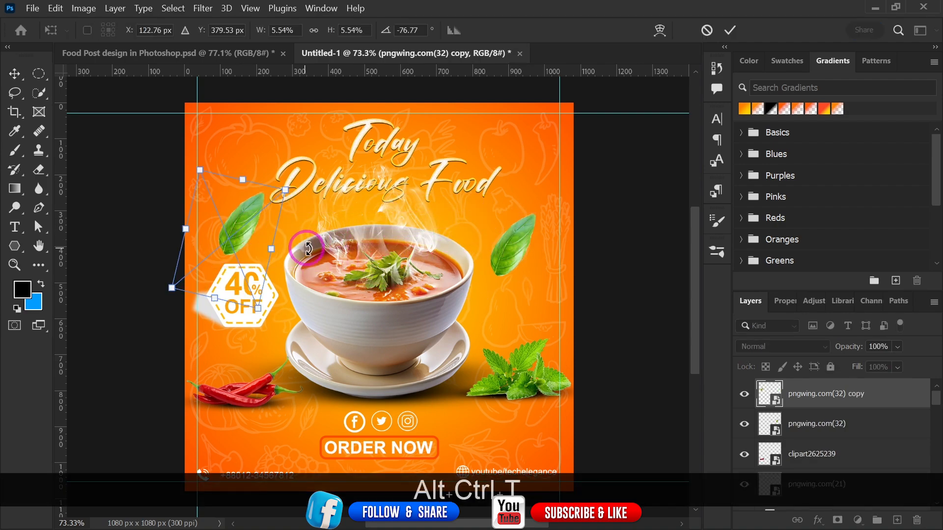
left_click_drag(234, 334, 302, 304)
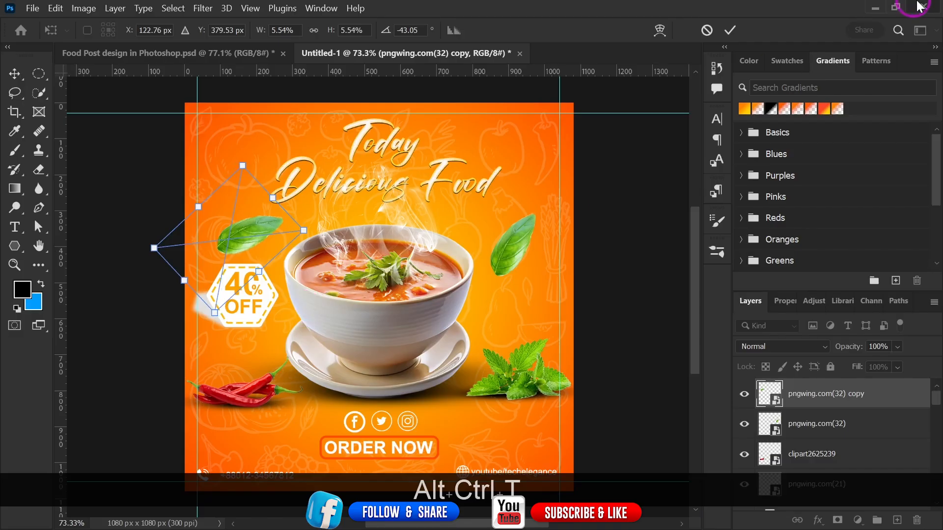
left_click(730, 31)
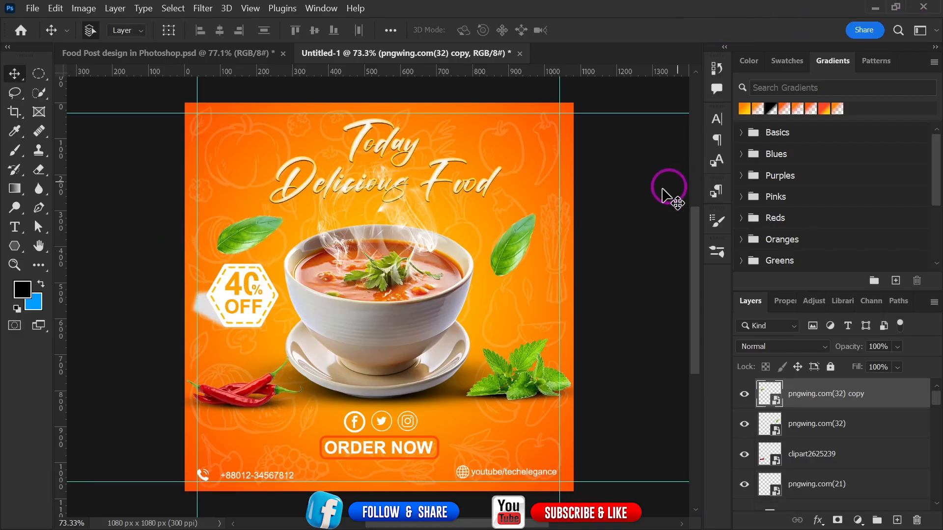
Apply a Motion Blur with angle 49° and distance 23 pixels to the leaf on the bowl's right side
left_click(539, 244)
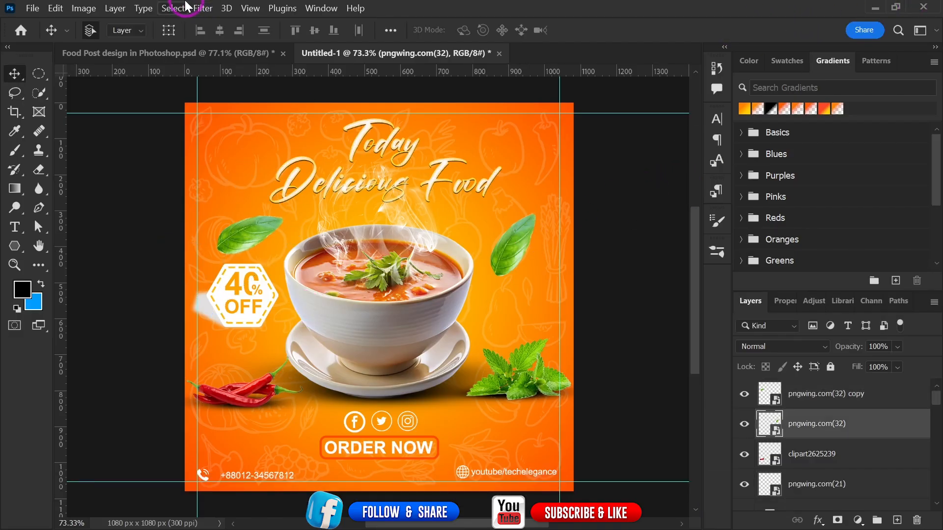
left_click(202, 9)
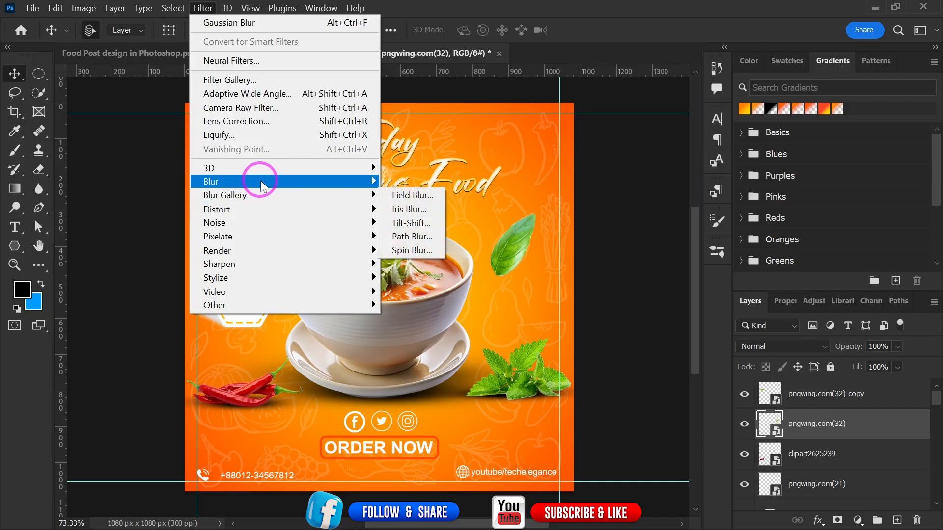
mouse_move(265, 181)
left_click(416, 264)
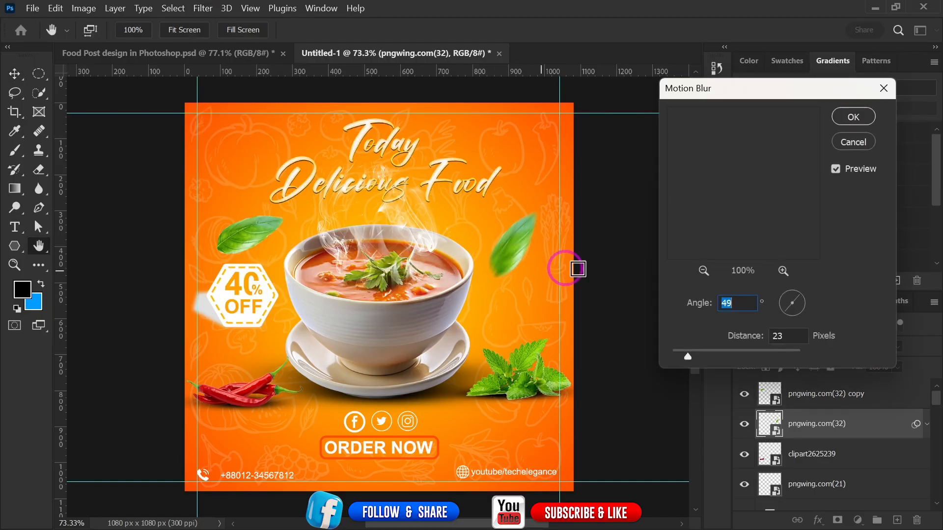
left_click(853, 116)
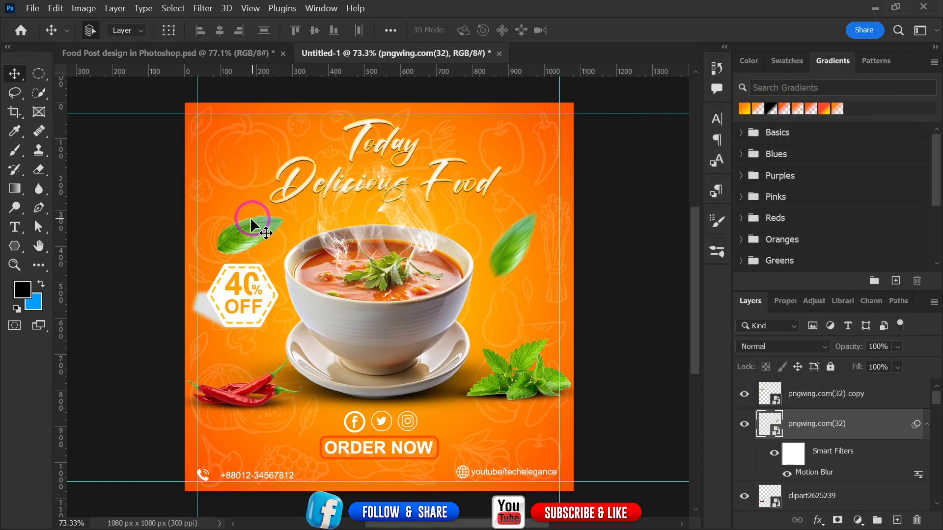
Apply a Motion Blur with angle -51° and distance 23 pixels to the leaf copy above the 40% OFF badge
left_click(246, 231)
left_click(171, 7)
left_click(211, 9)
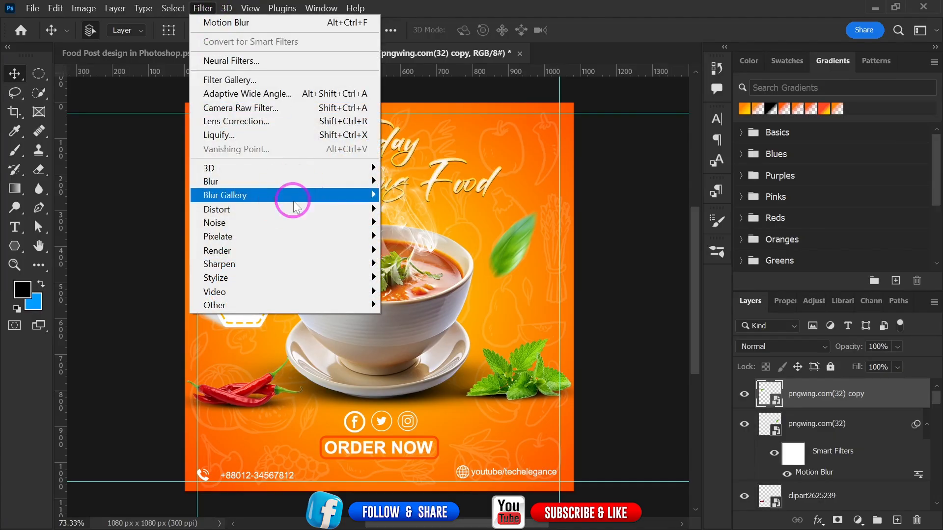
mouse_move(294, 181)
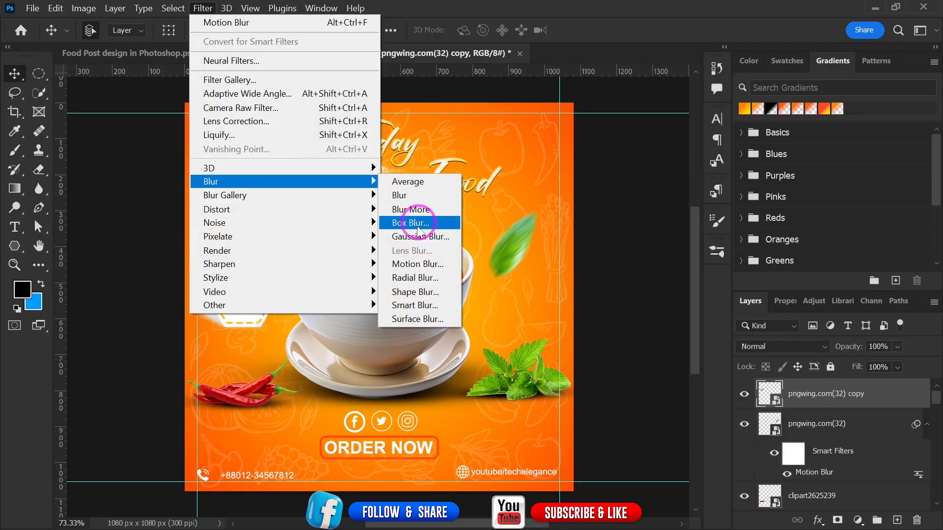
left_click(417, 264)
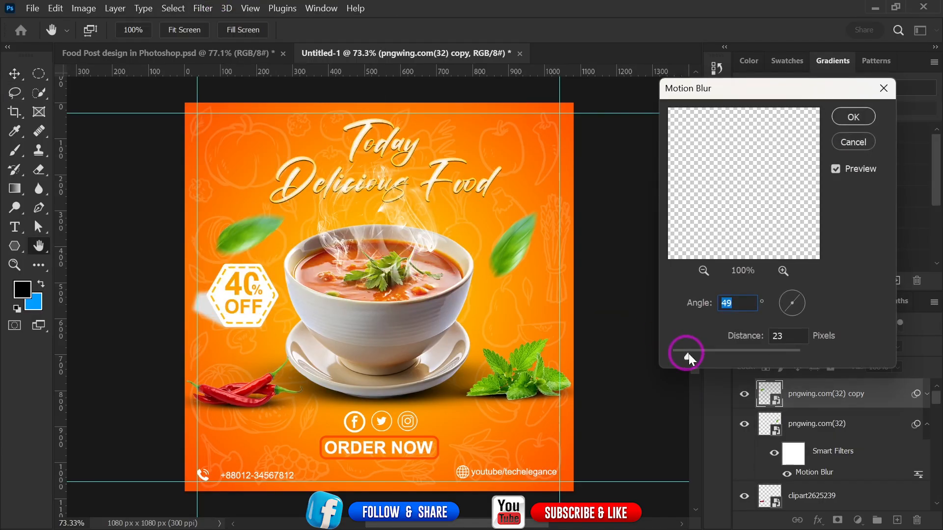
left_click_drag(794, 299, 772, 278)
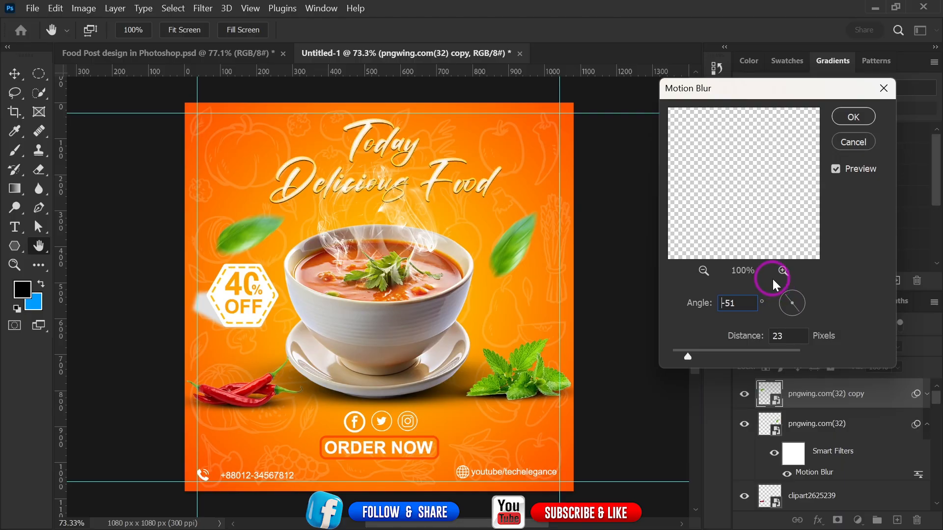
left_click(851, 117)
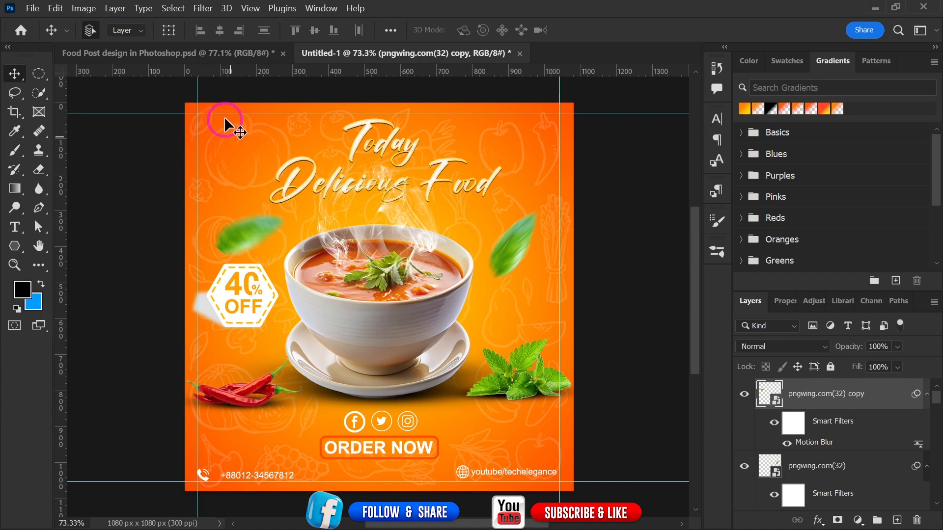
Copy the Logo text and its Rectangle 3 frame from the Food Post design into Untitled-1, at the canvas's upper-left margin guides
left_click(176, 53)
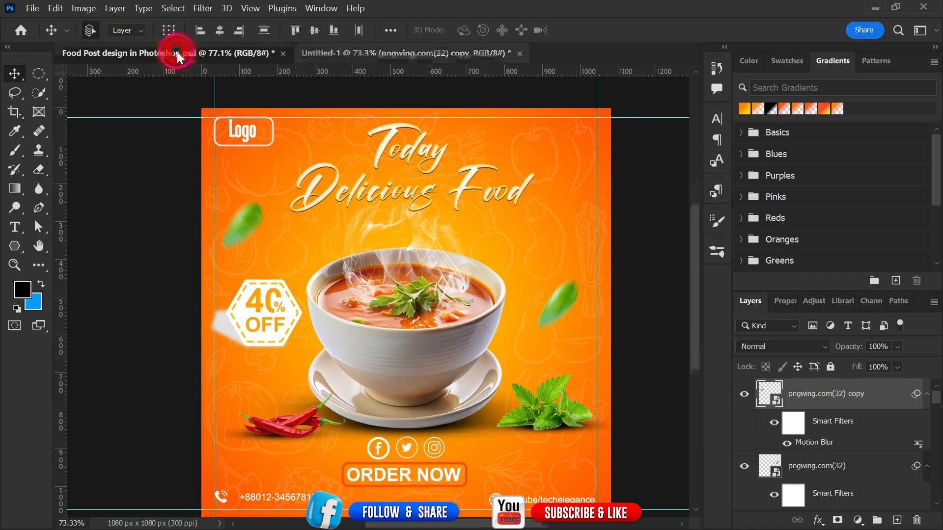
left_click(233, 136)
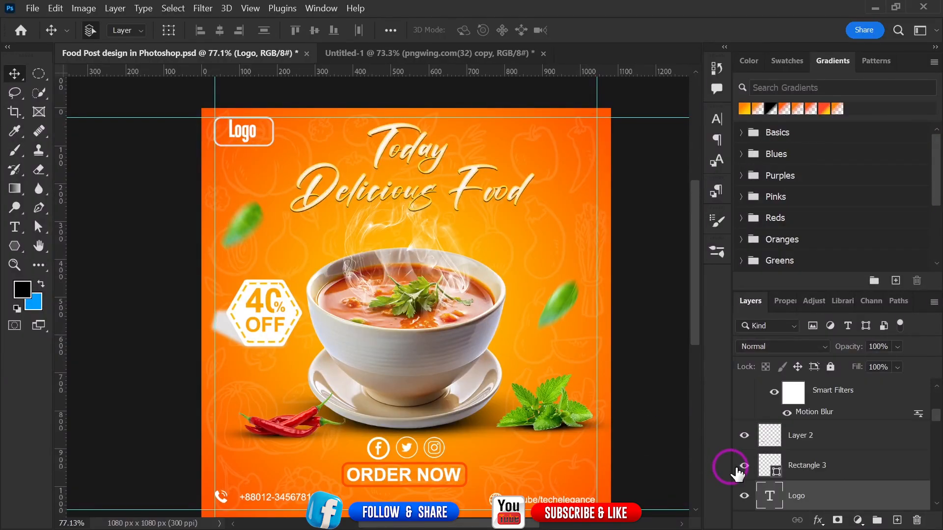
left_click(840, 476, "ctrl")
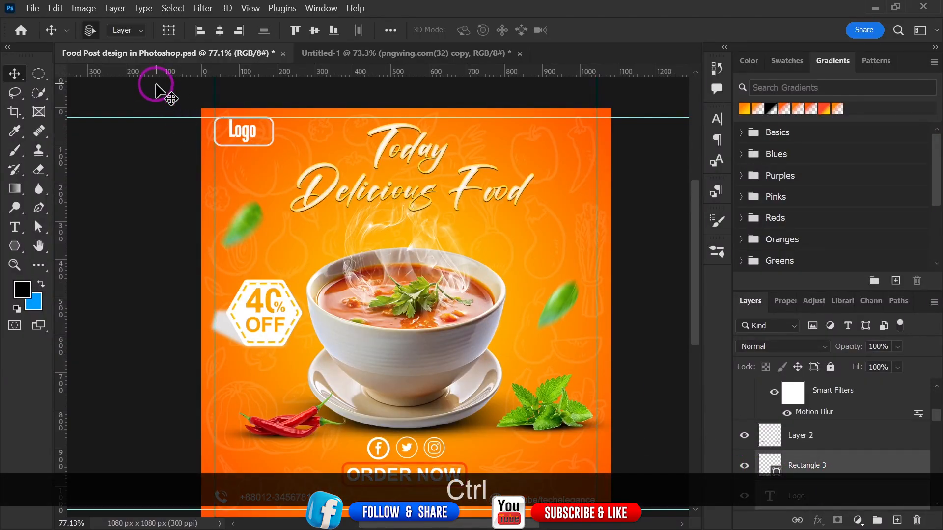
left_click_drag(249, 133, 225, 131)
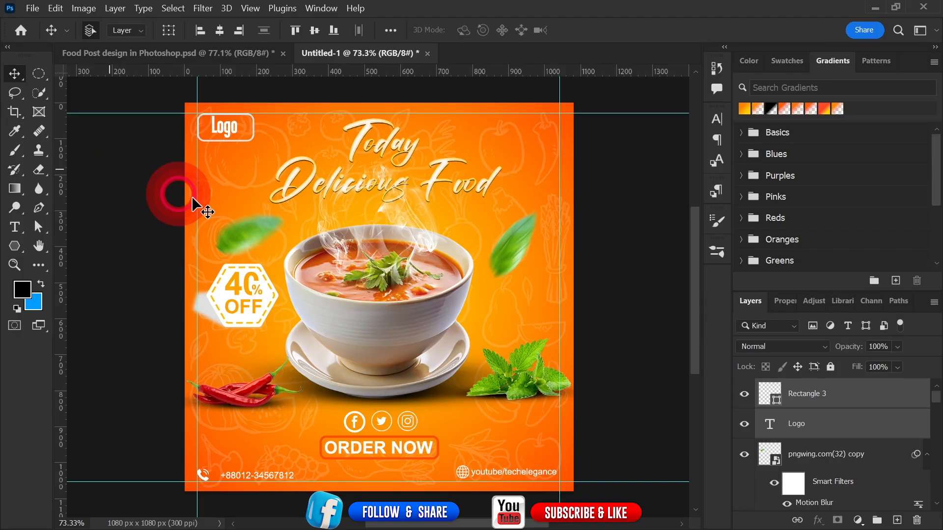
key("ctrl+minus")
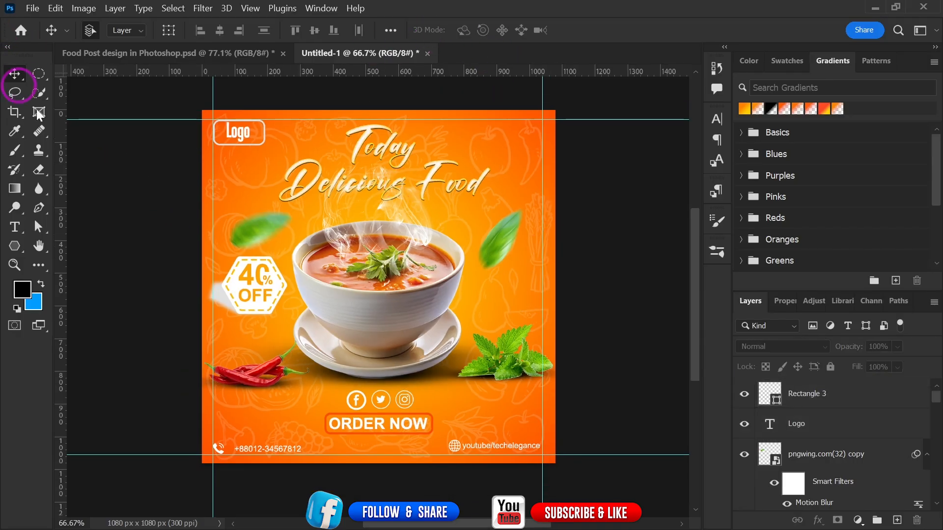
scroll(382, 201, "up", 2)
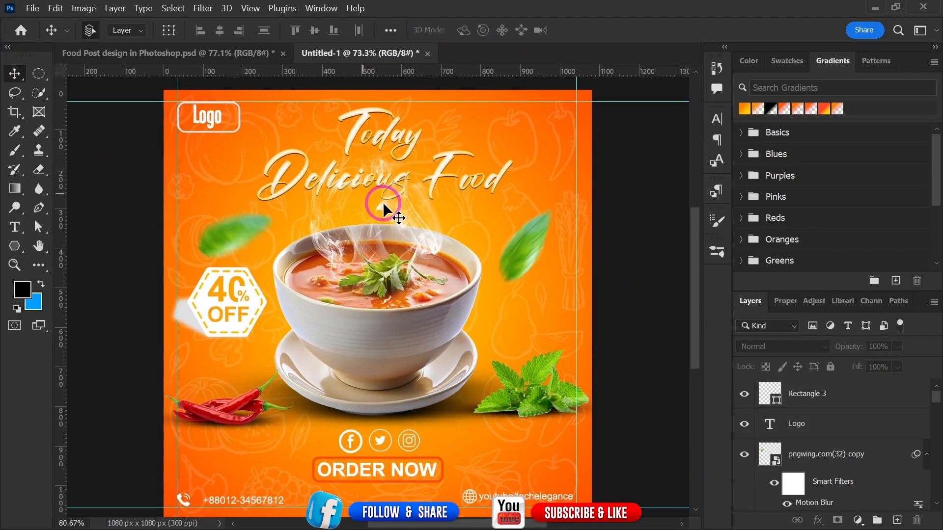
scroll(458, 224, "down", 2)
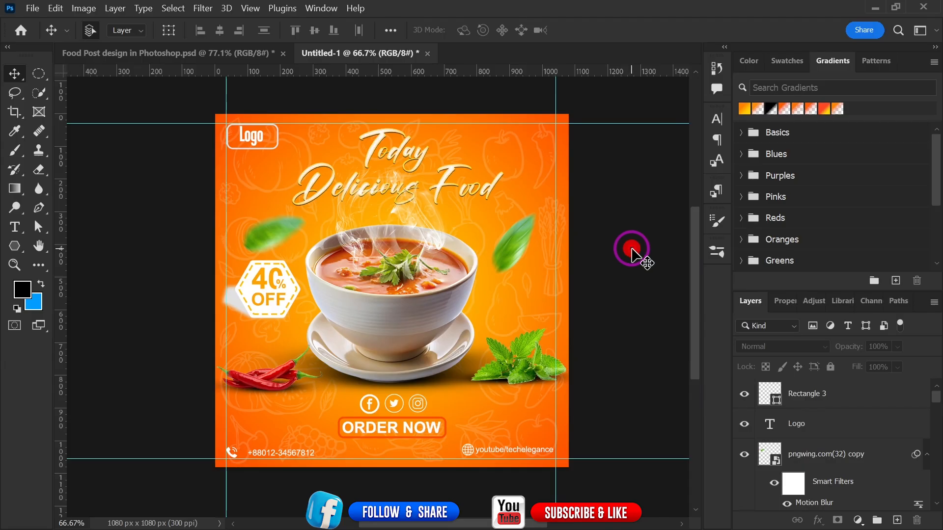